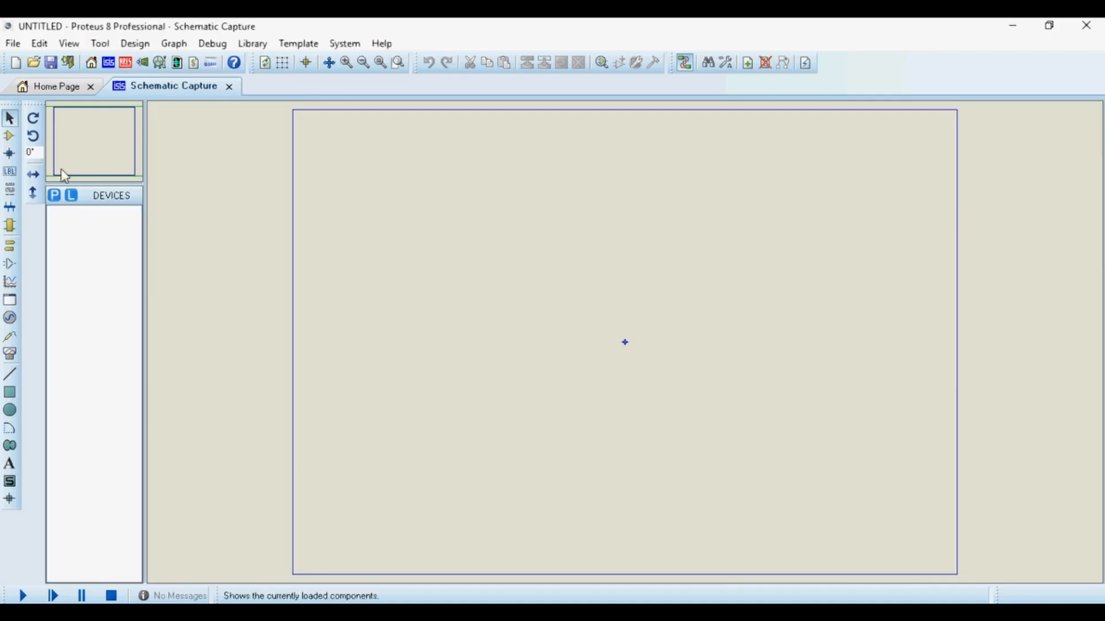
Open the Noise Generator sample project by searching the sample projects for noise.
click(12, 43)
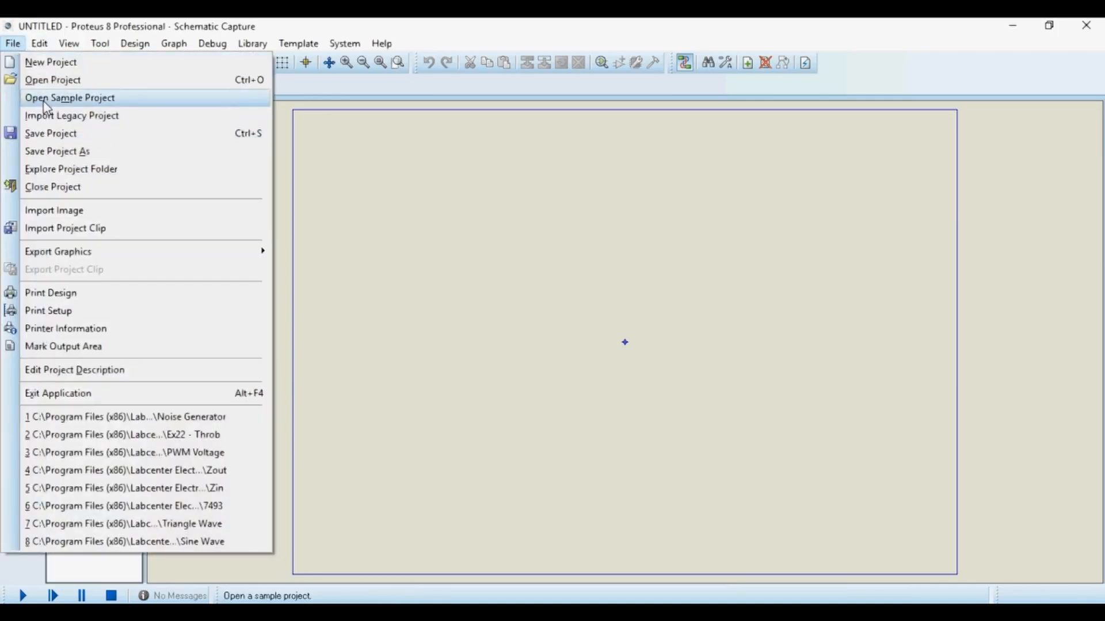
click(85, 99)
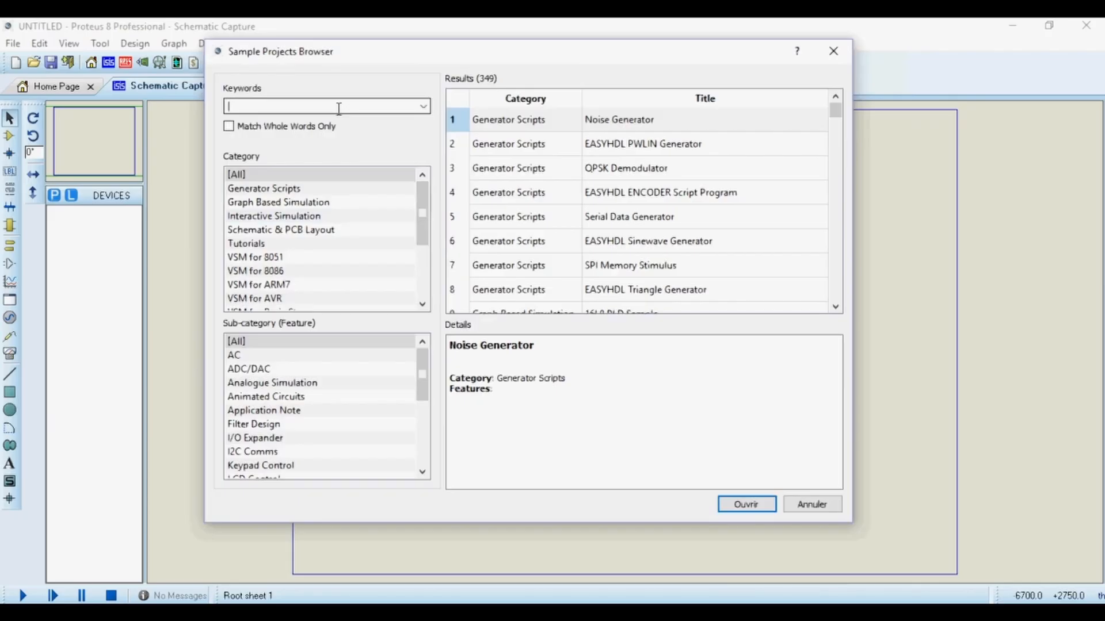
text(noise)
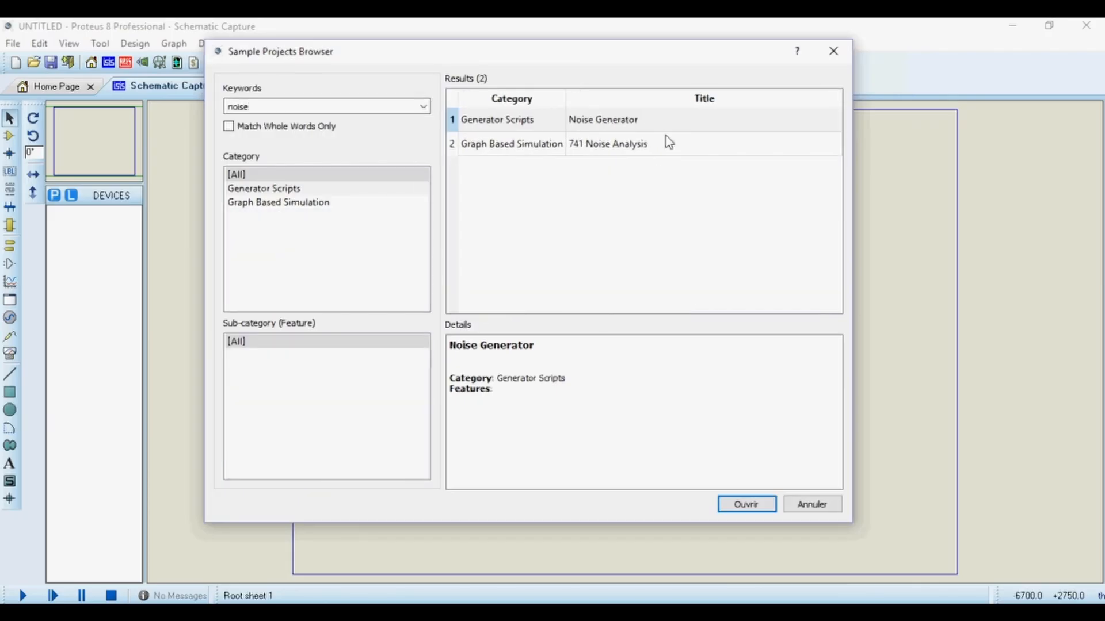
double_click(577, 121)
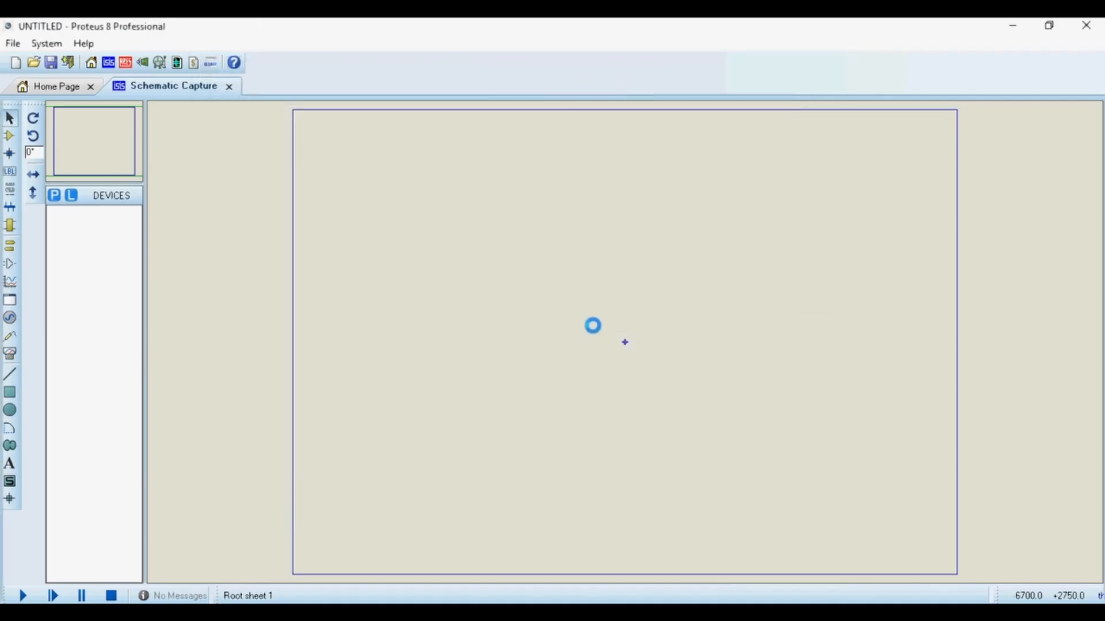
Export the circuit block from U1 through the OUT terminal as a project clip named NOISE1.
scroll(626, 353, up, 2)
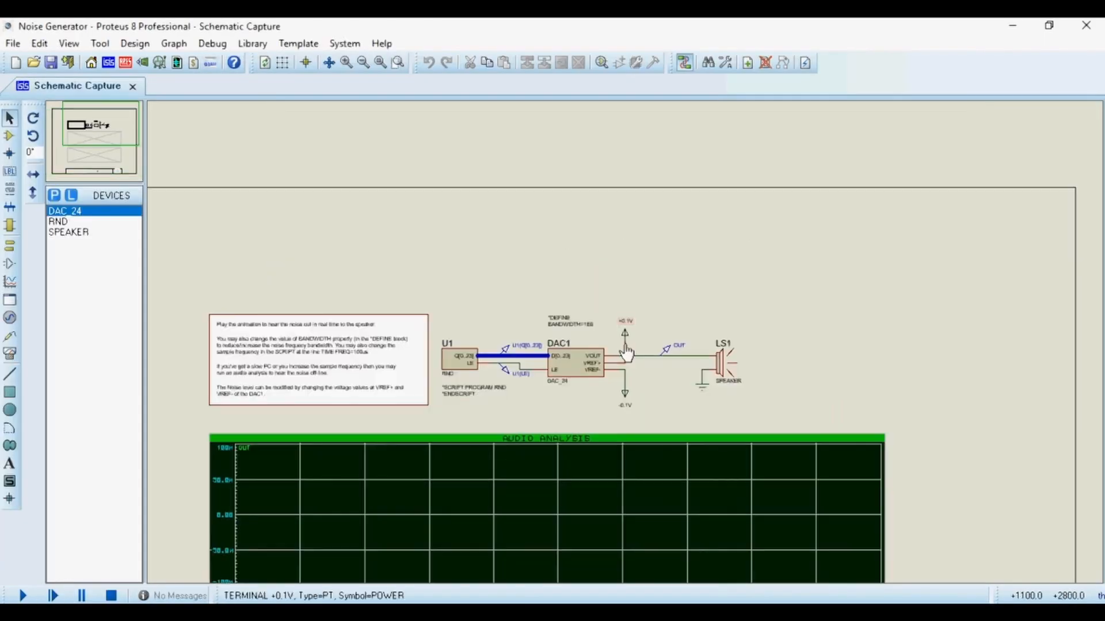
scroll(622, 341, up, 1)
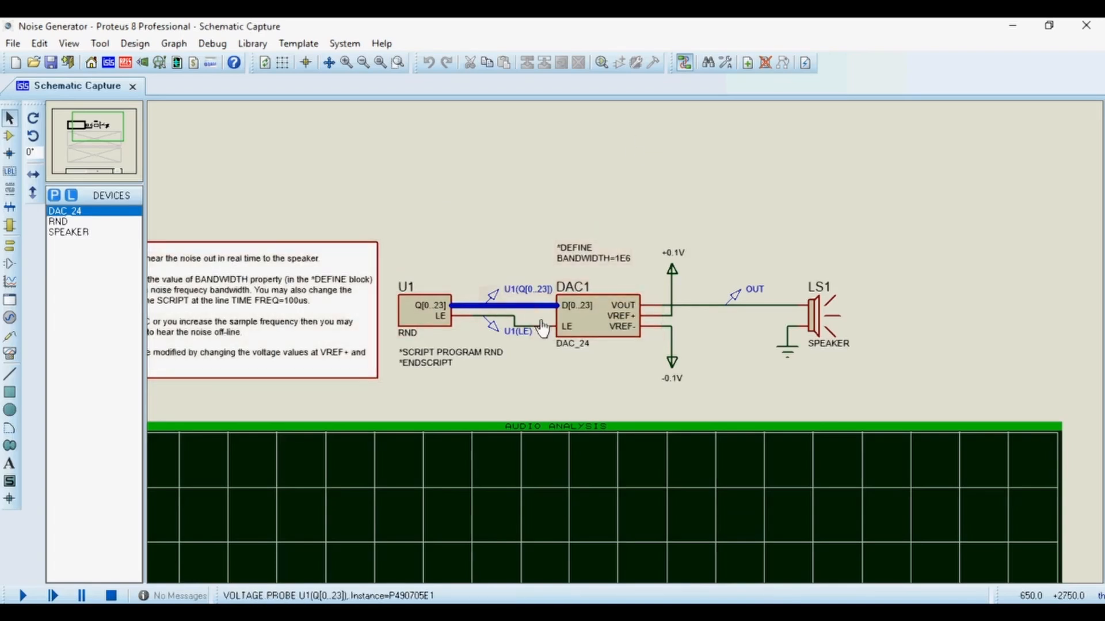
scroll(628, 348, up, 1)
scroll(626, 345, down, 1)
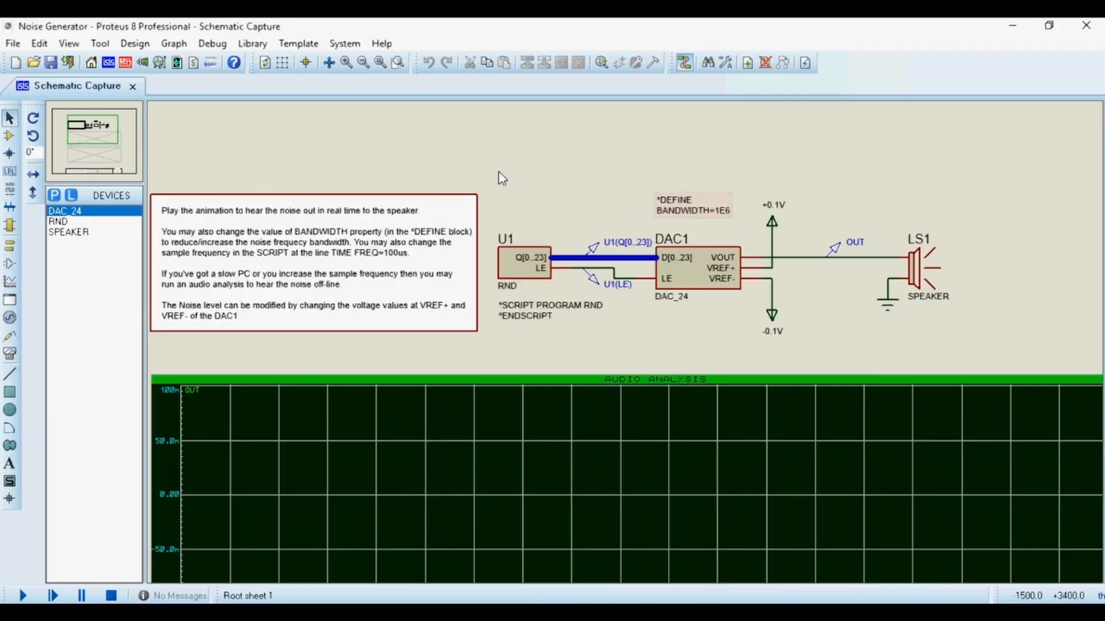
drag(493, 170, 829, 351)
right_click(708, 256)
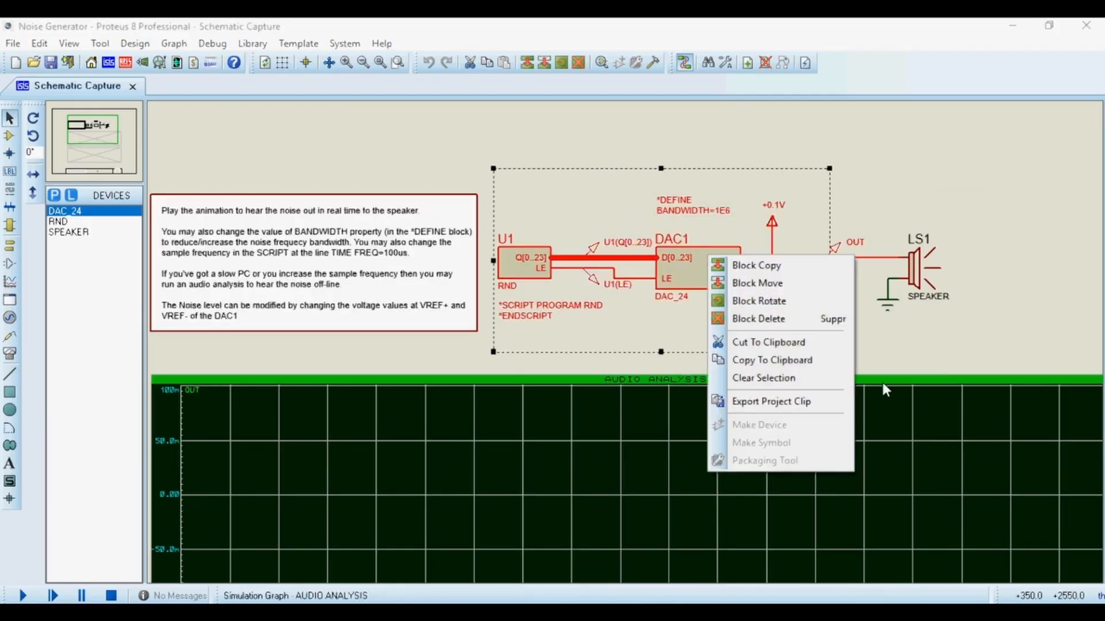
click(765, 403)
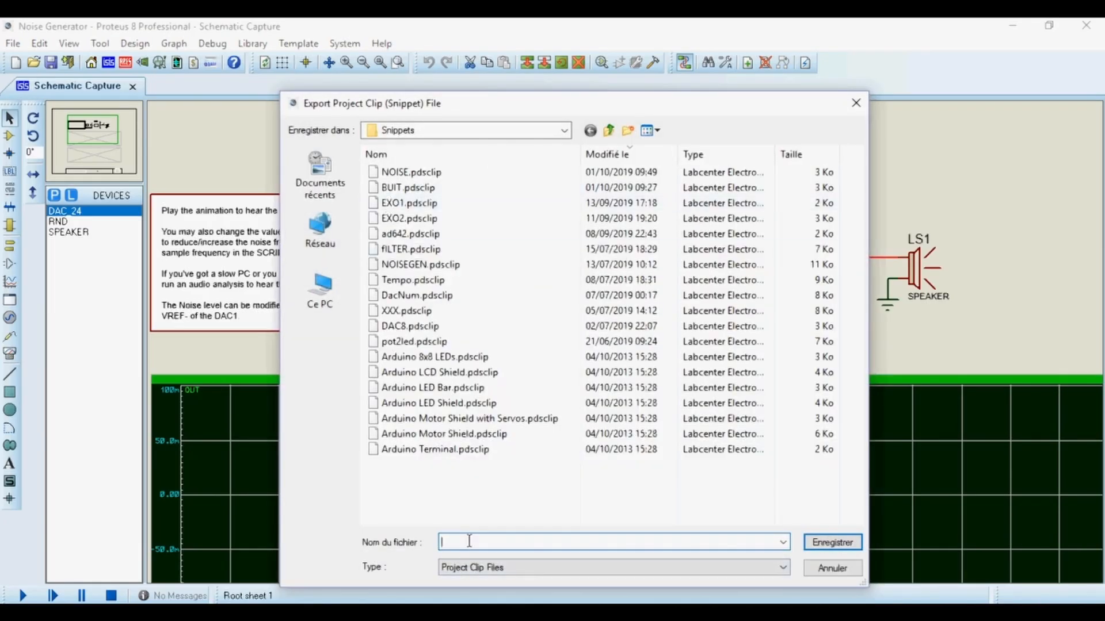
text(N)
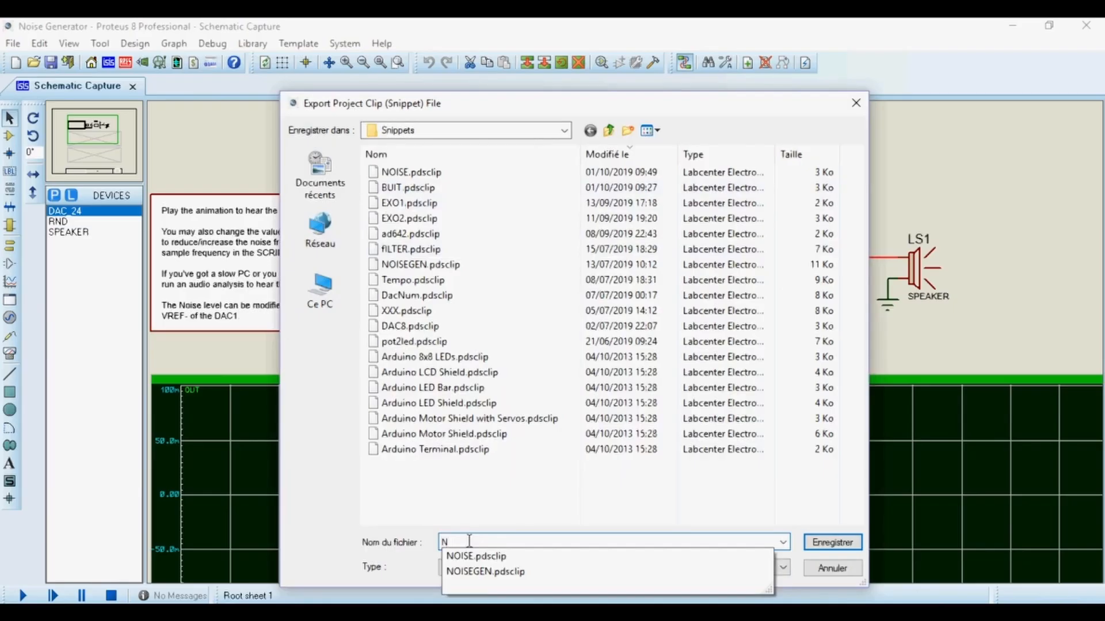
text(OISE1)
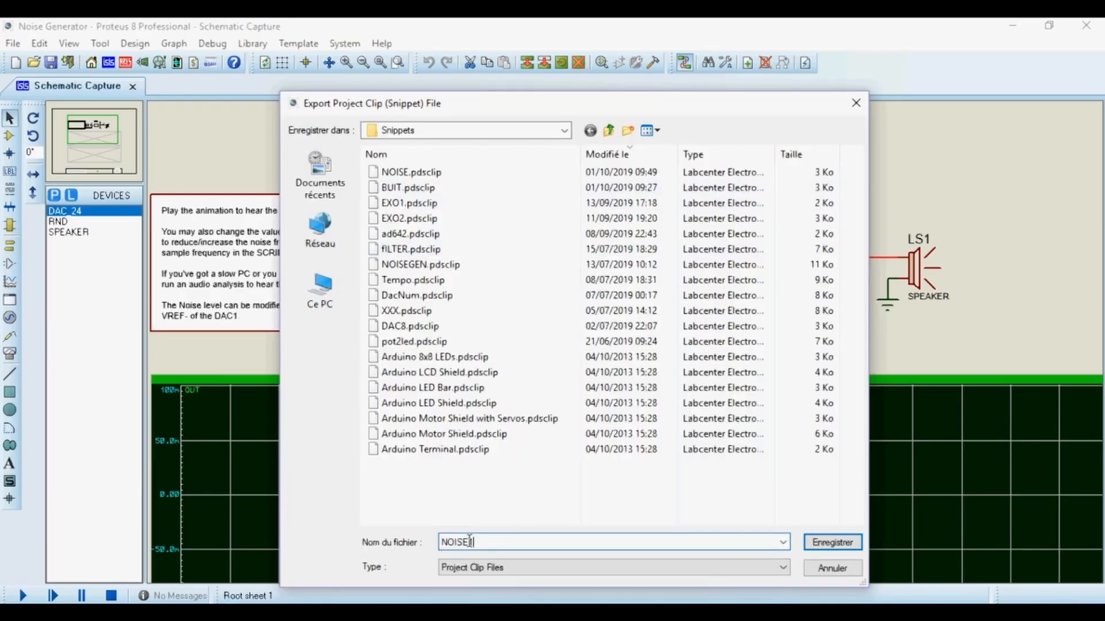
click(822, 541)
click(516, 336)
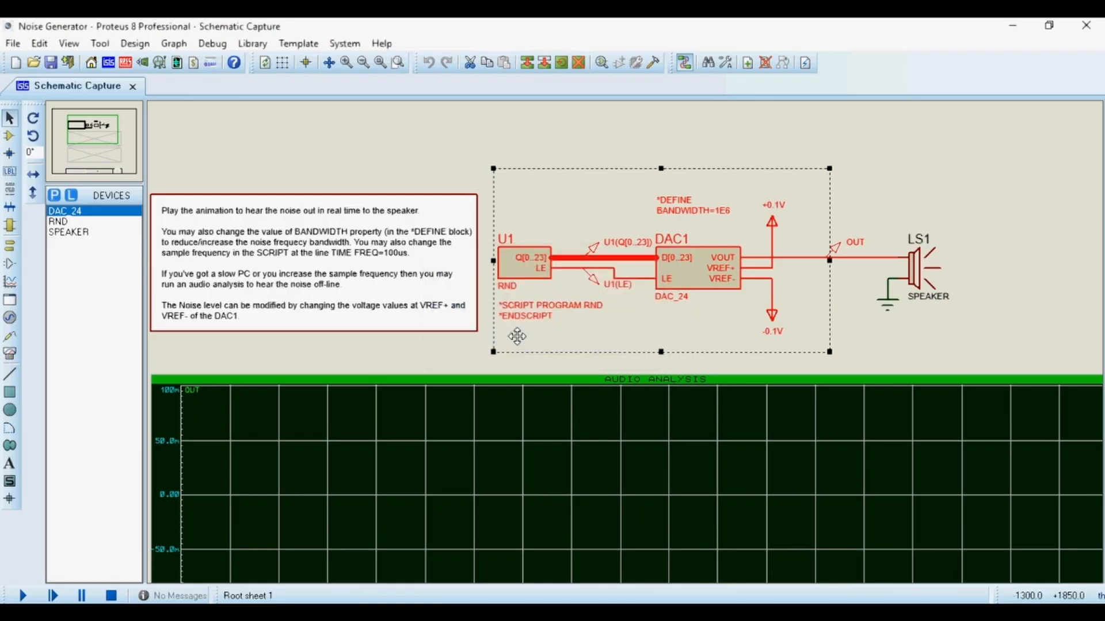
click(855, 310)
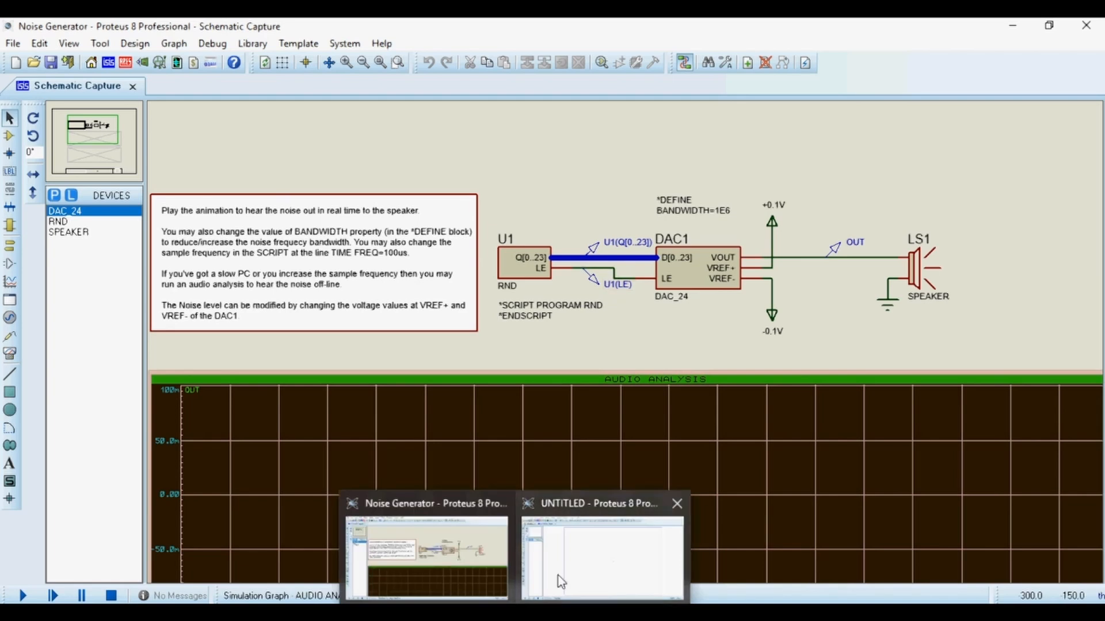
Switch to the untitled project and import the NOISE1 project clip, placing it on the sheet.
click(565, 562)
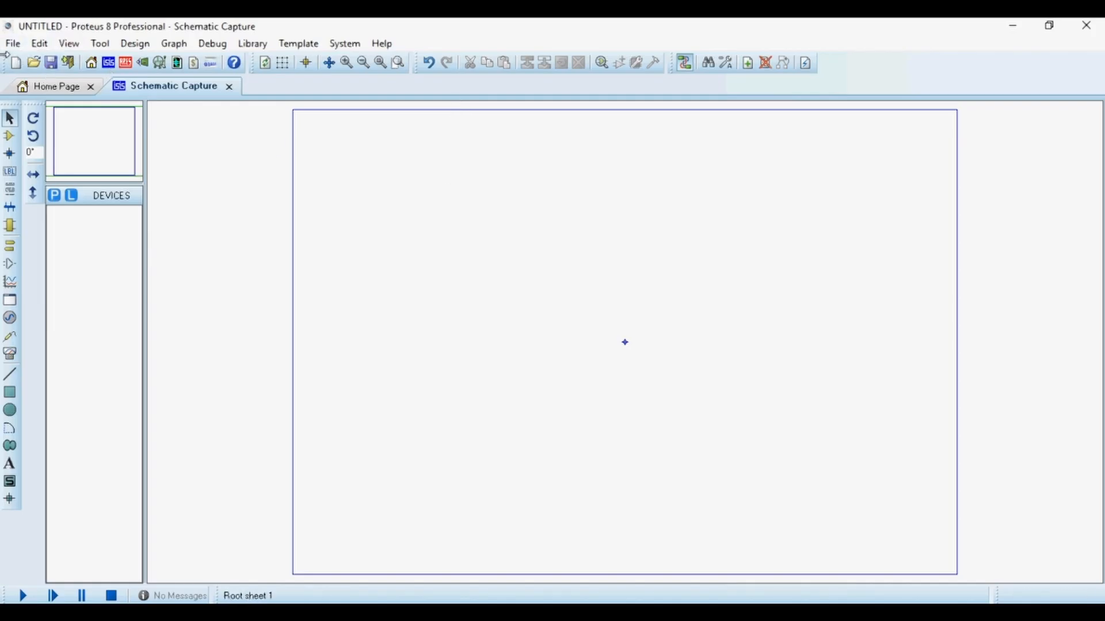
click(12, 43)
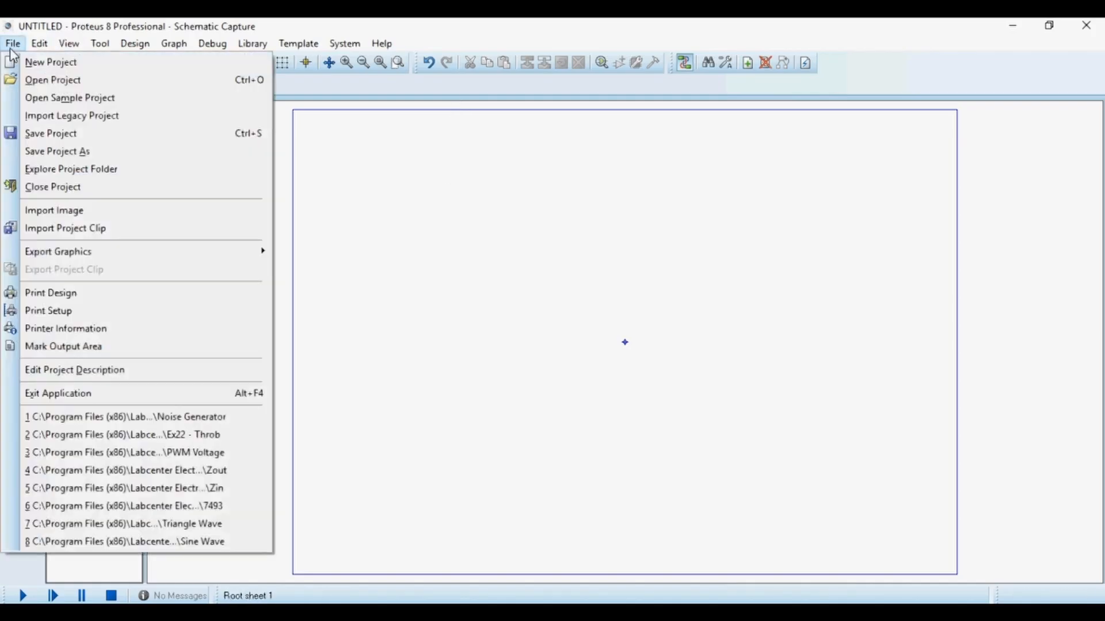
click(57, 229)
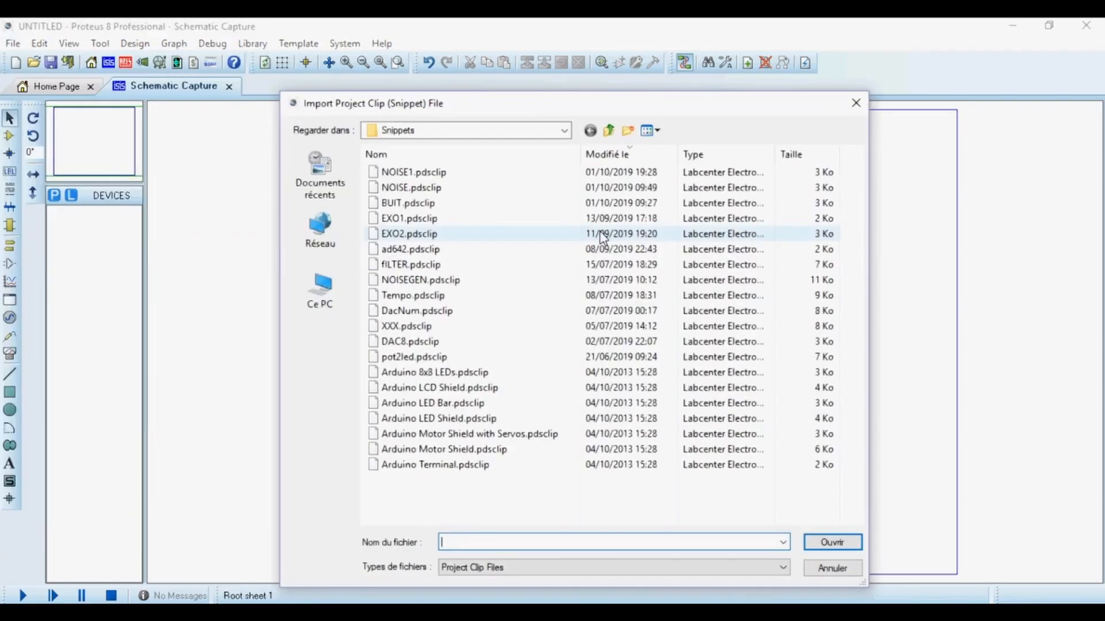
click(411, 173)
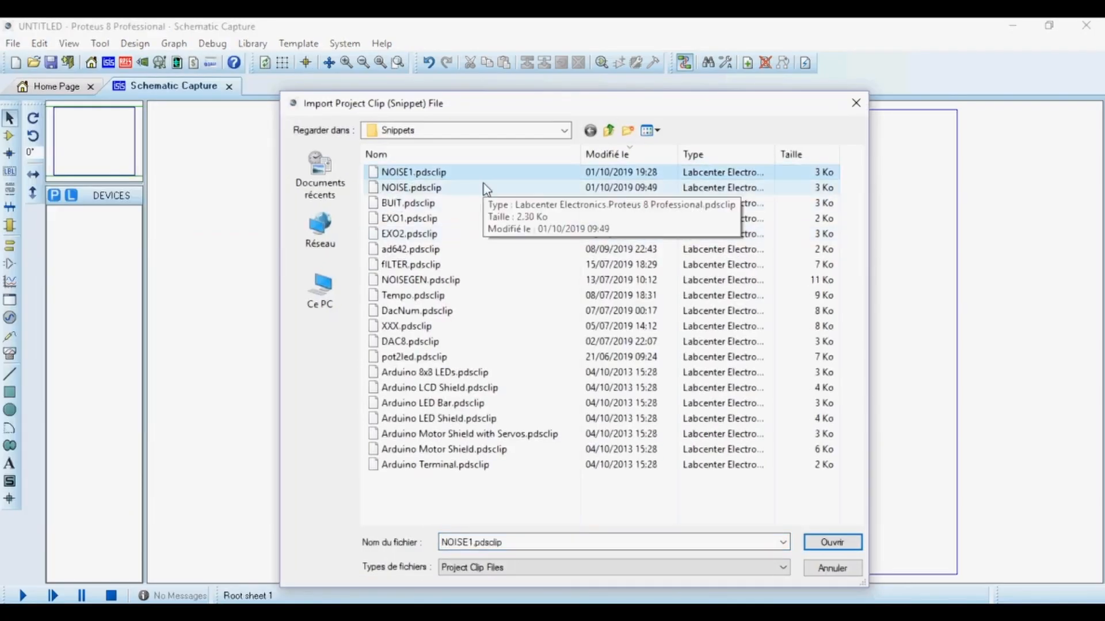
double_click(436, 178)
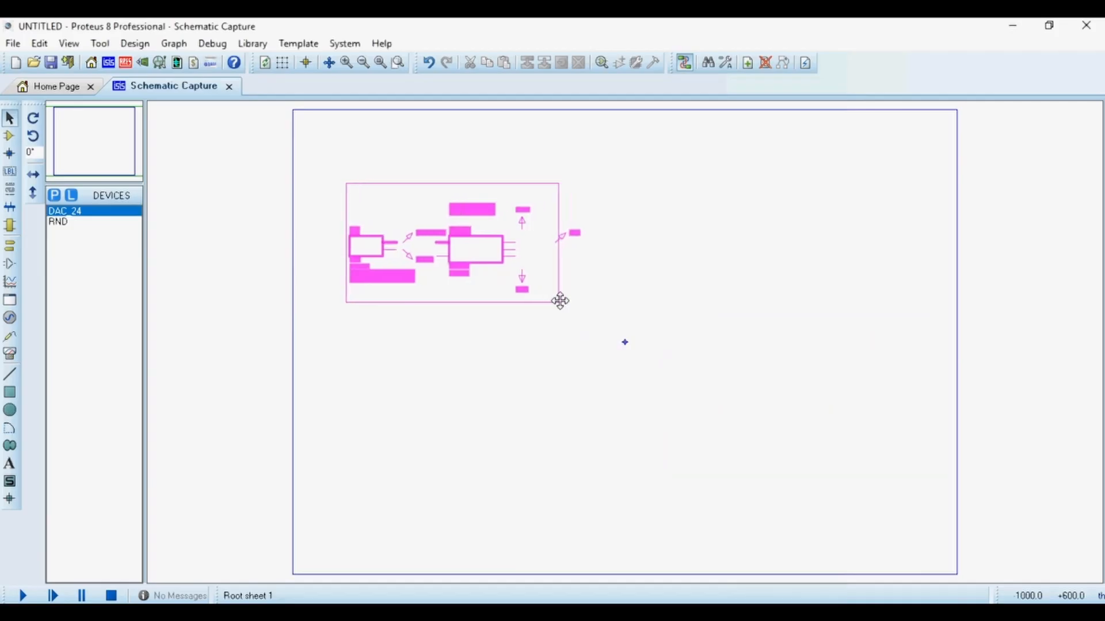
click(552, 300)
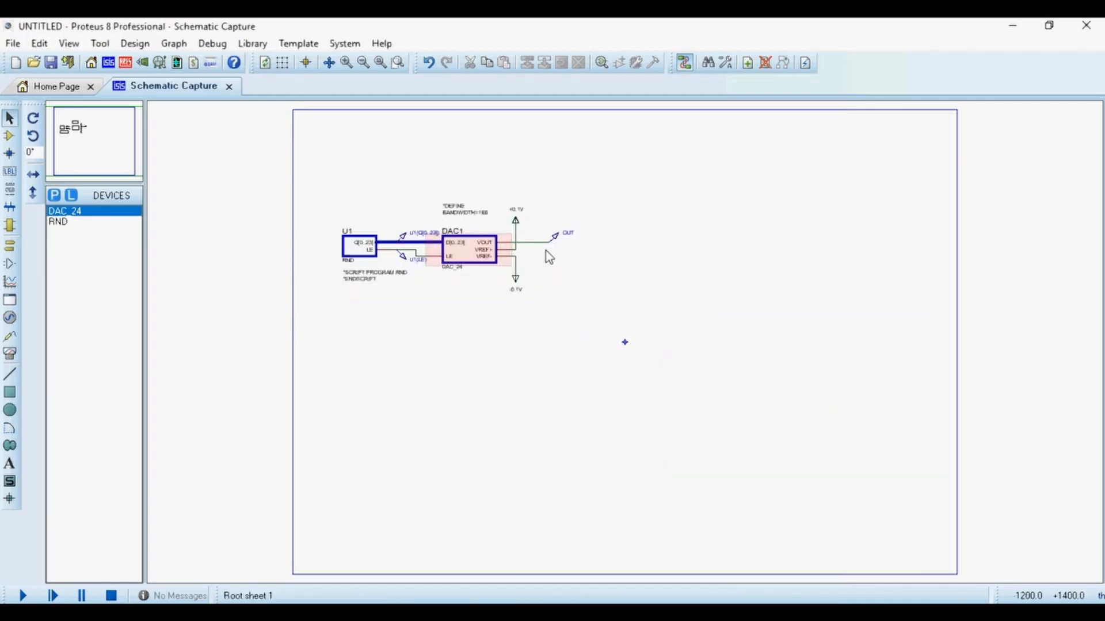
Inspect the imported U1, its probe and DAC1 by selecting each in turn.
scroll(623, 345, up, 2)
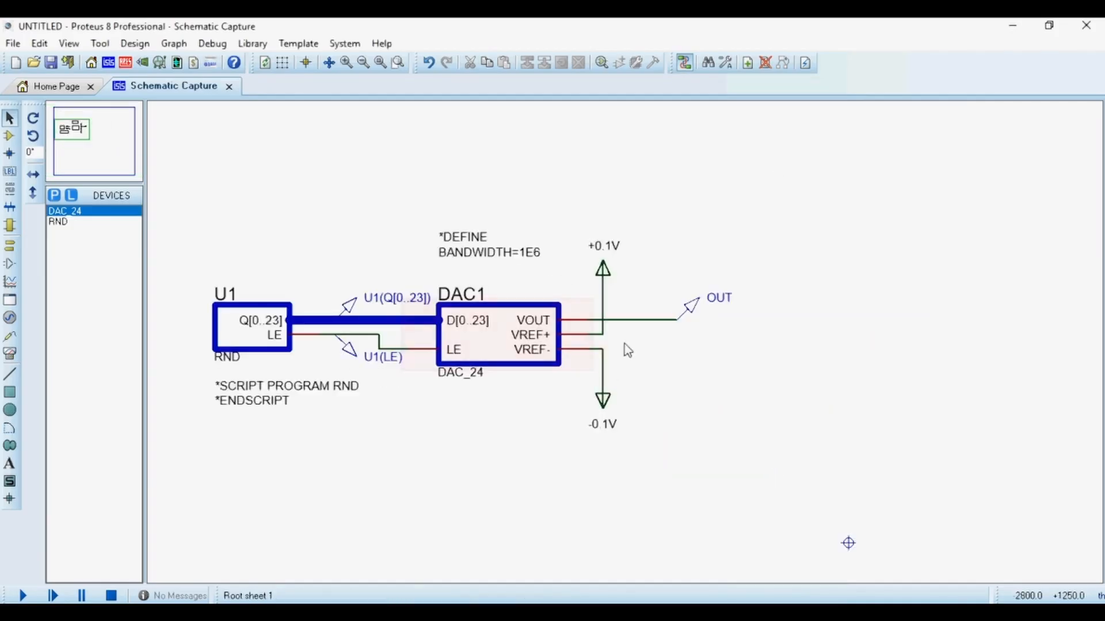
scroll(624, 346, up, 1)
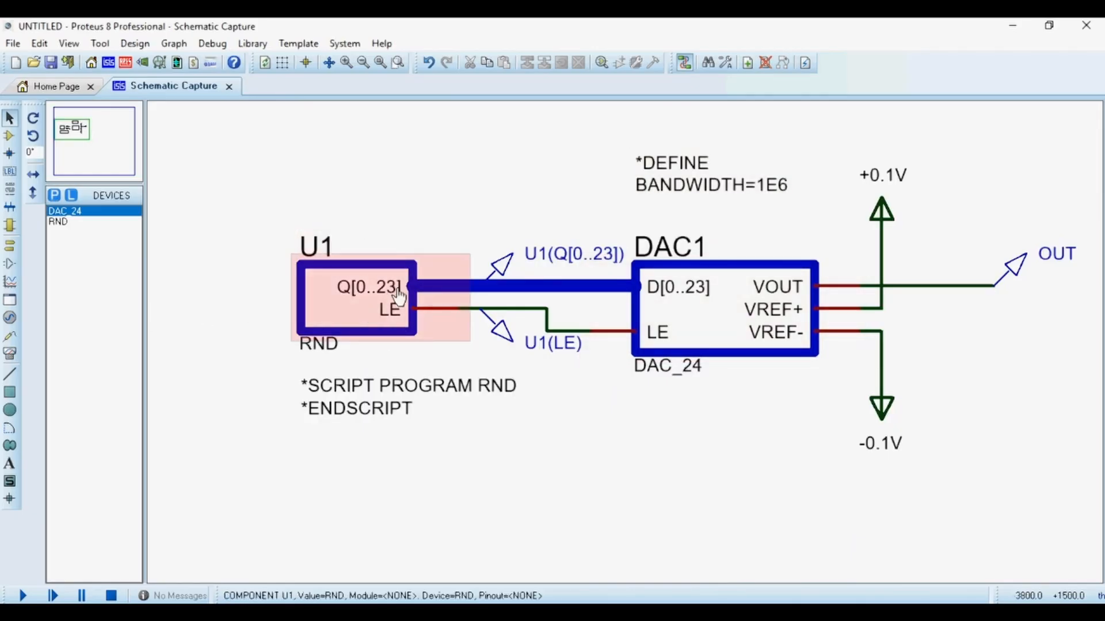
click(371, 292)
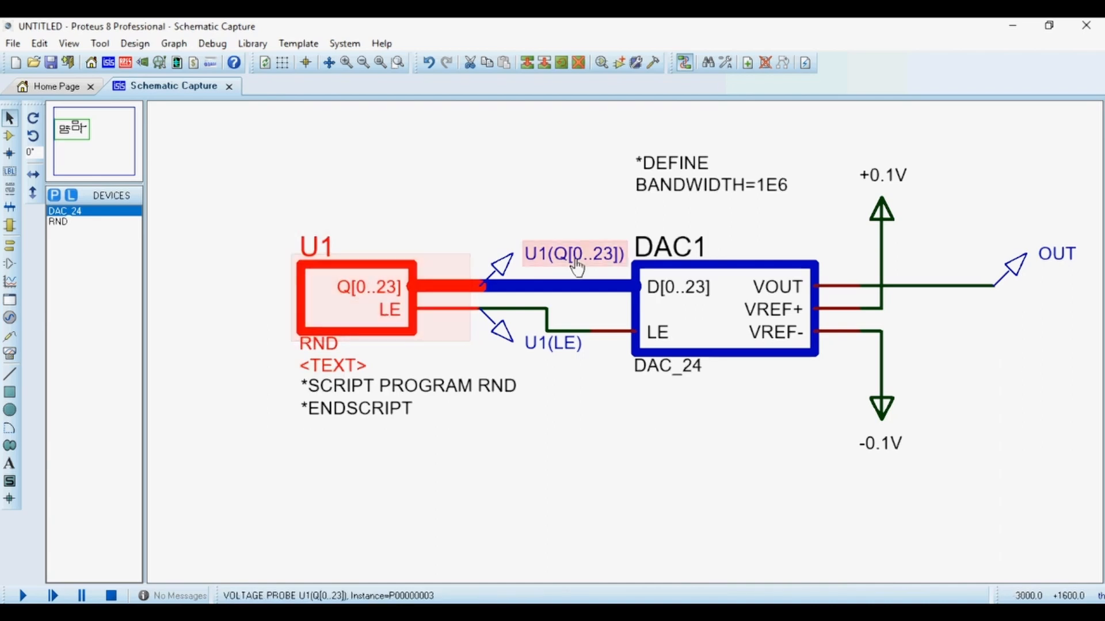
click(489, 228)
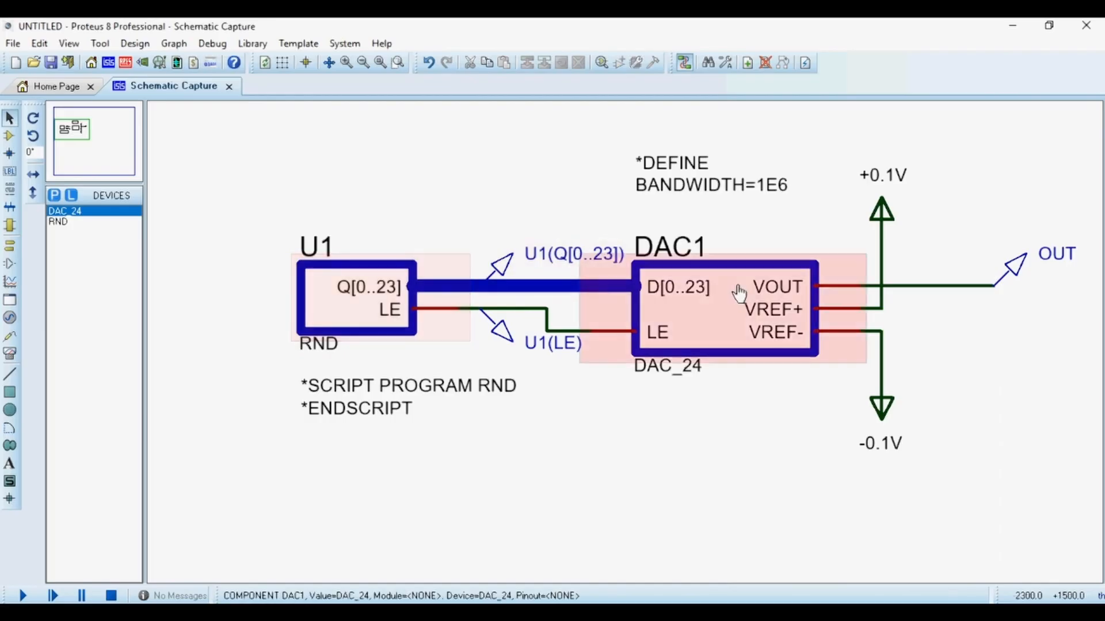
click(698, 296)
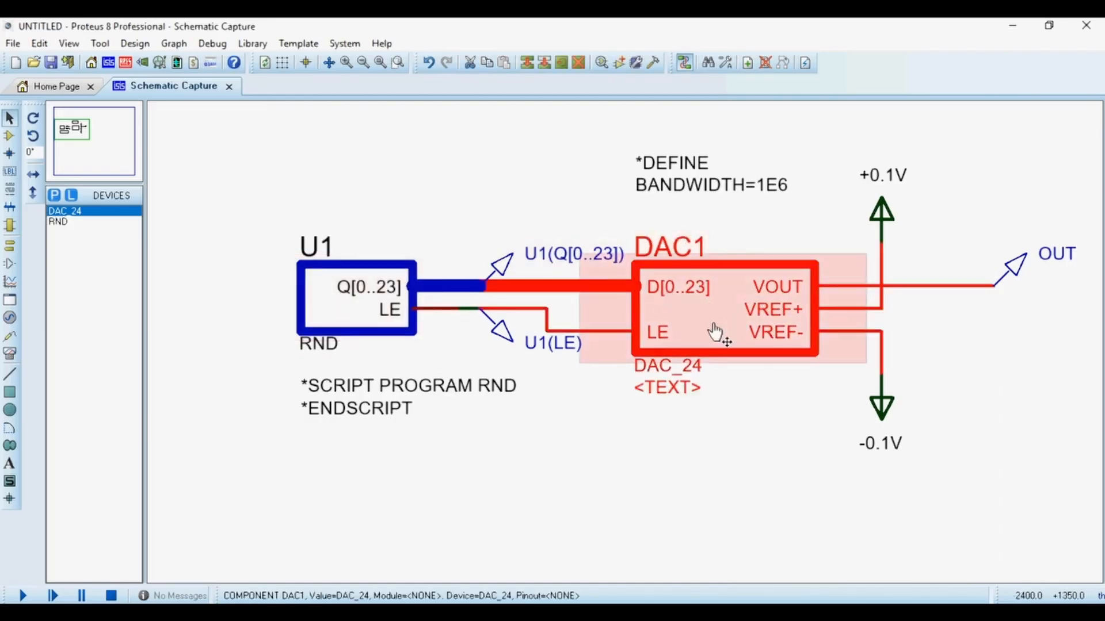
click(740, 420)
click(708, 311)
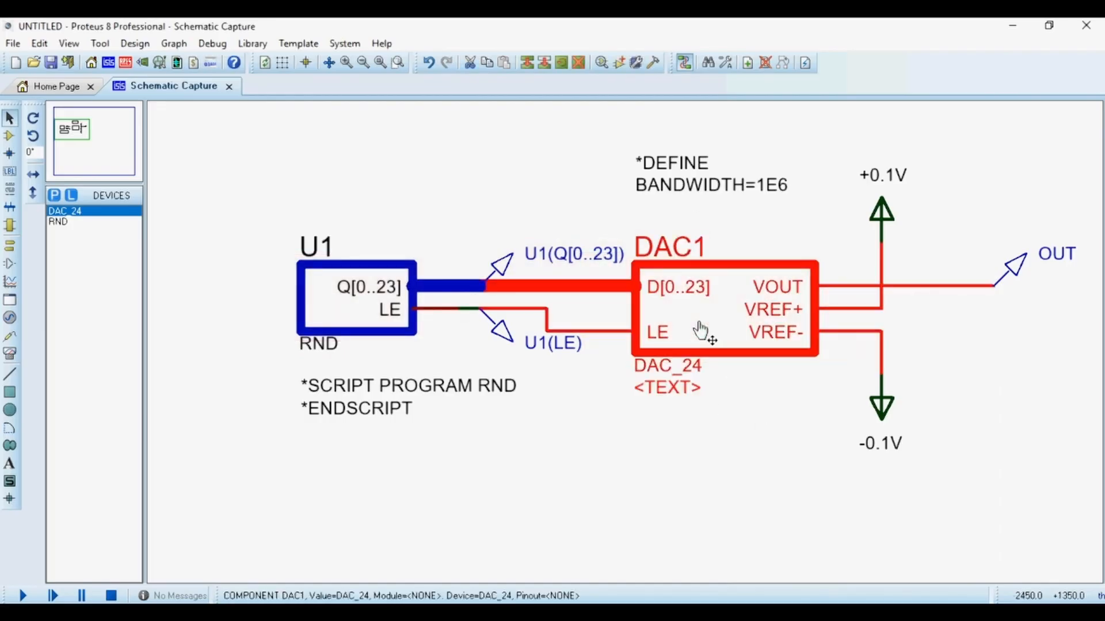
click(551, 233)
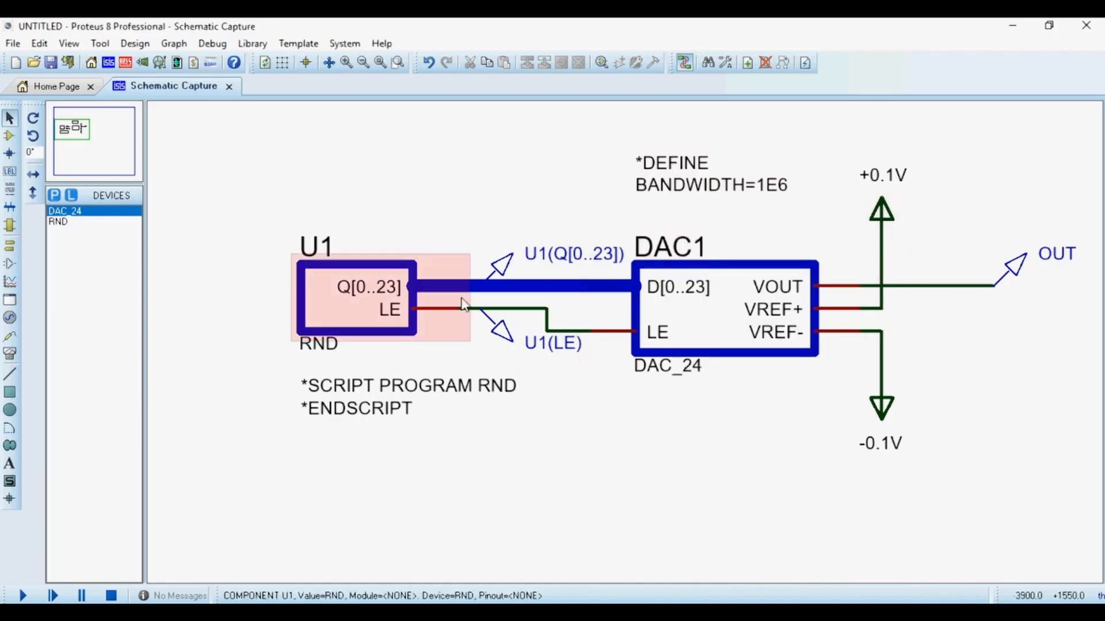
Draw an analogue analysis graph below the imported circuit.
scroll(622, 336, down, 1)
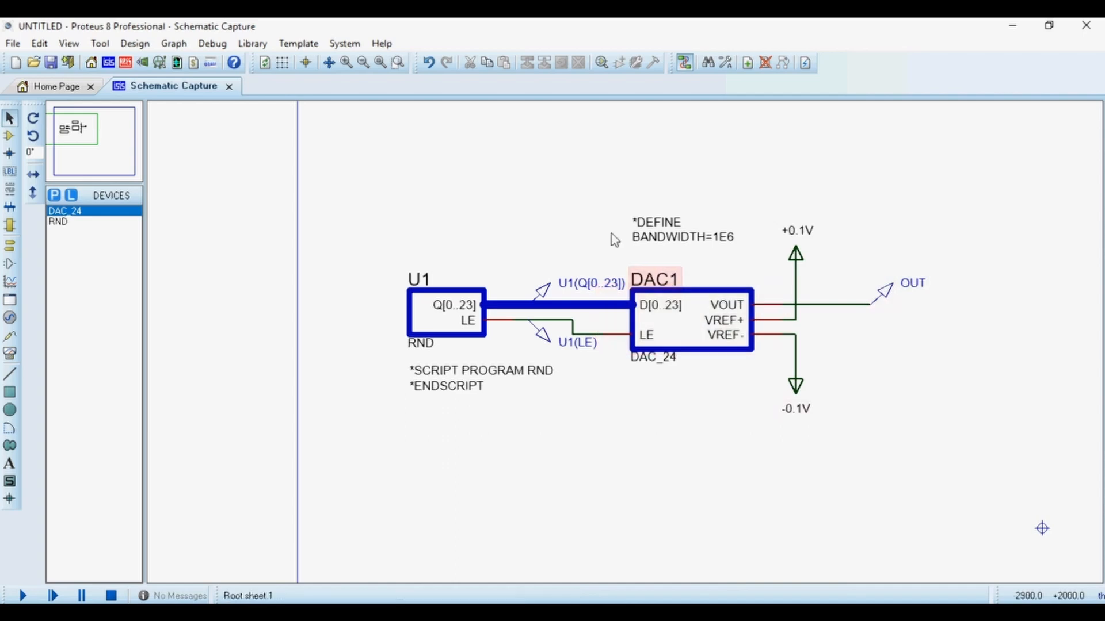
click(9, 282)
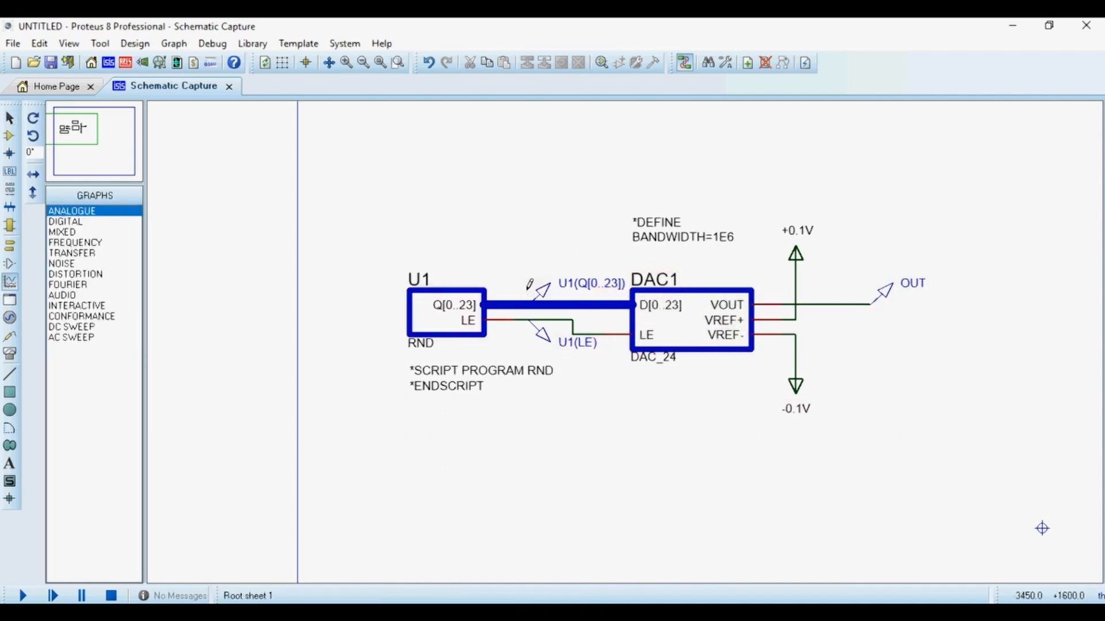
key(F5)
drag(252, 284, 774, 537)
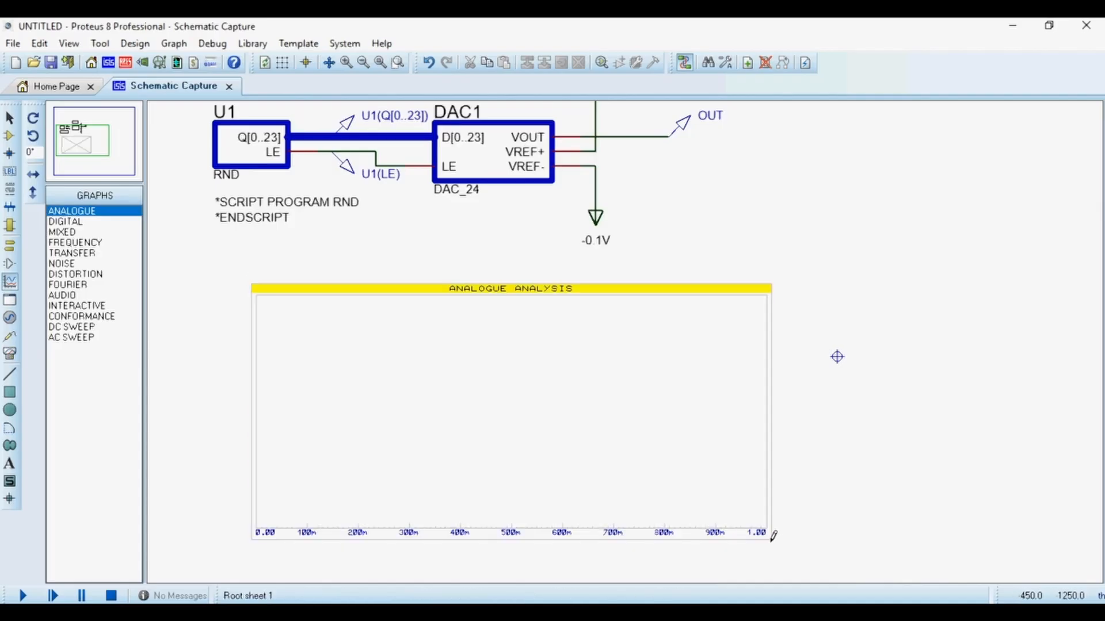
Set the analogue graph's stop time to 100m.
click(521, 361)
click(520, 345)
click(429, 258)
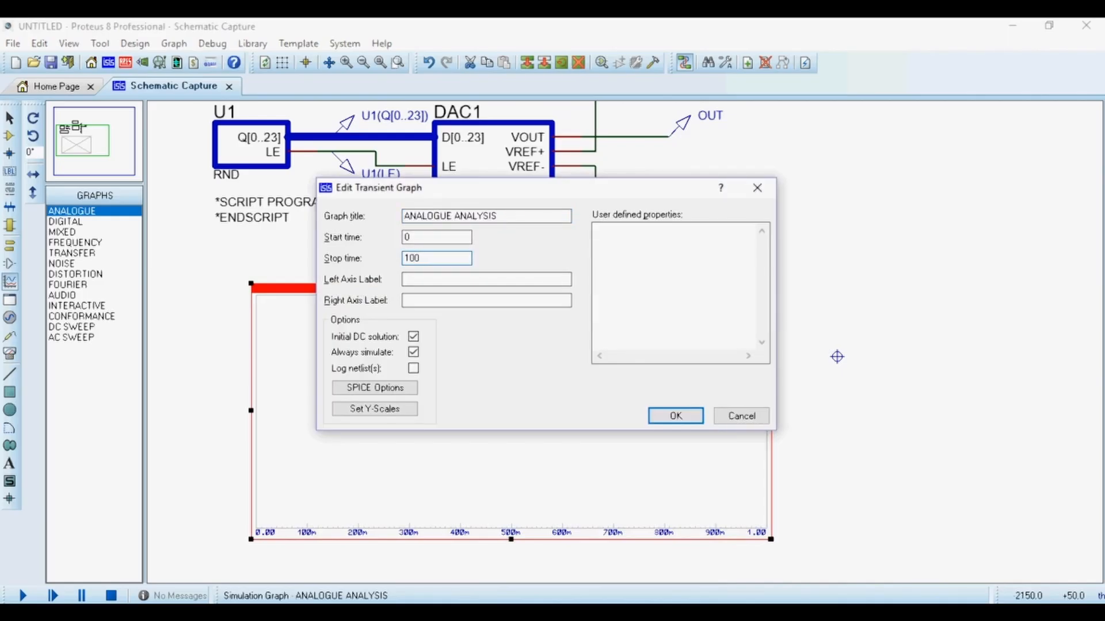
text(m)
key(Return)
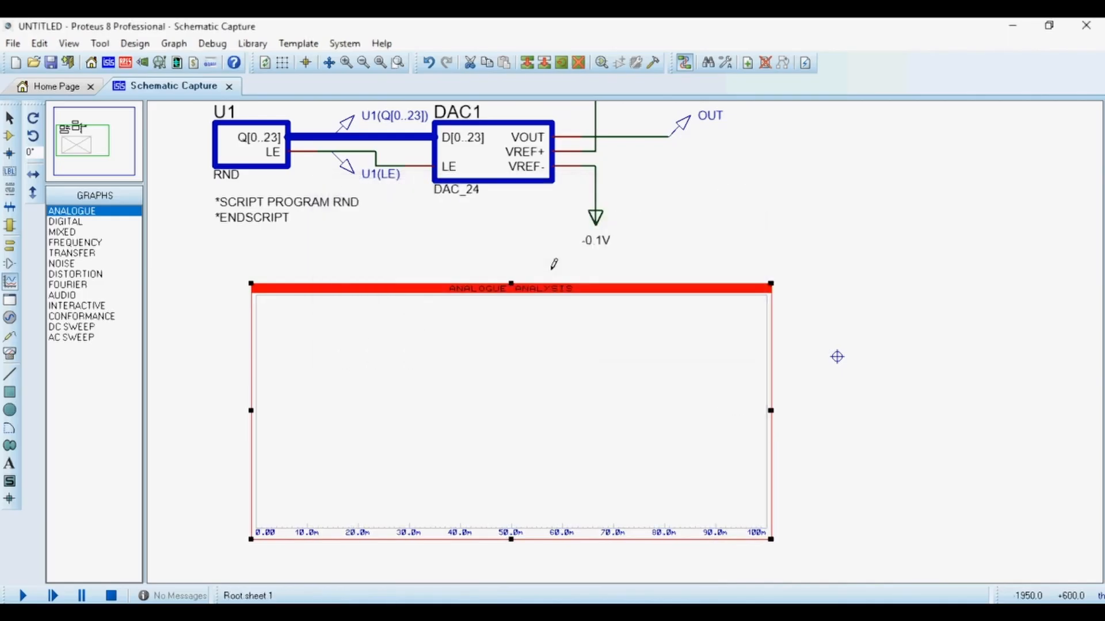
Add an analog transient trace of the OUT probe to the graph.
key(ctrl+t)
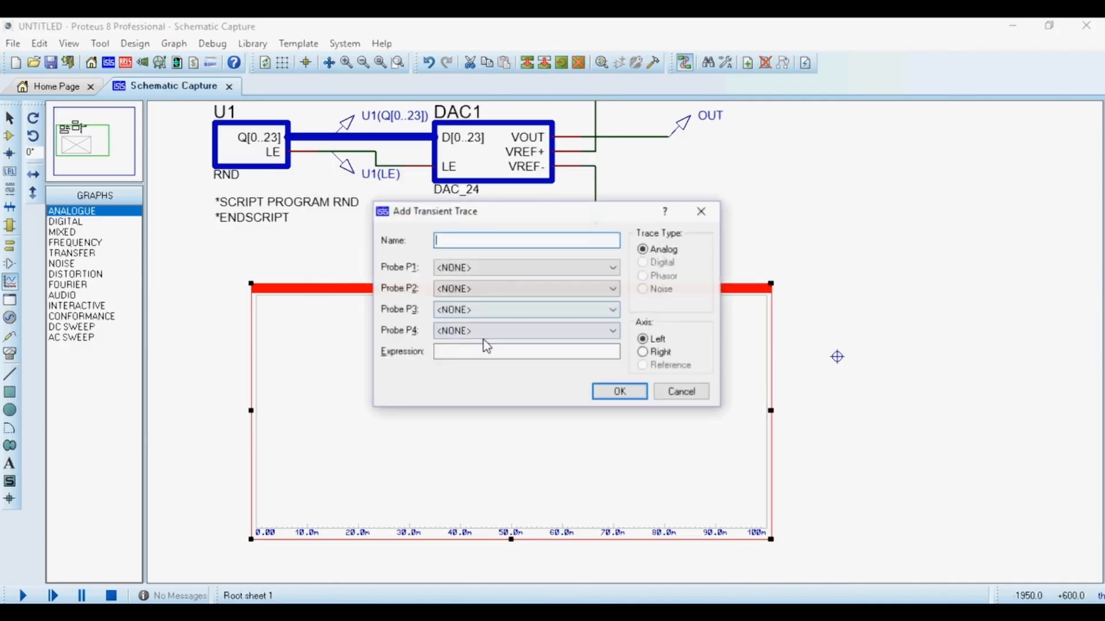
click(566, 270)
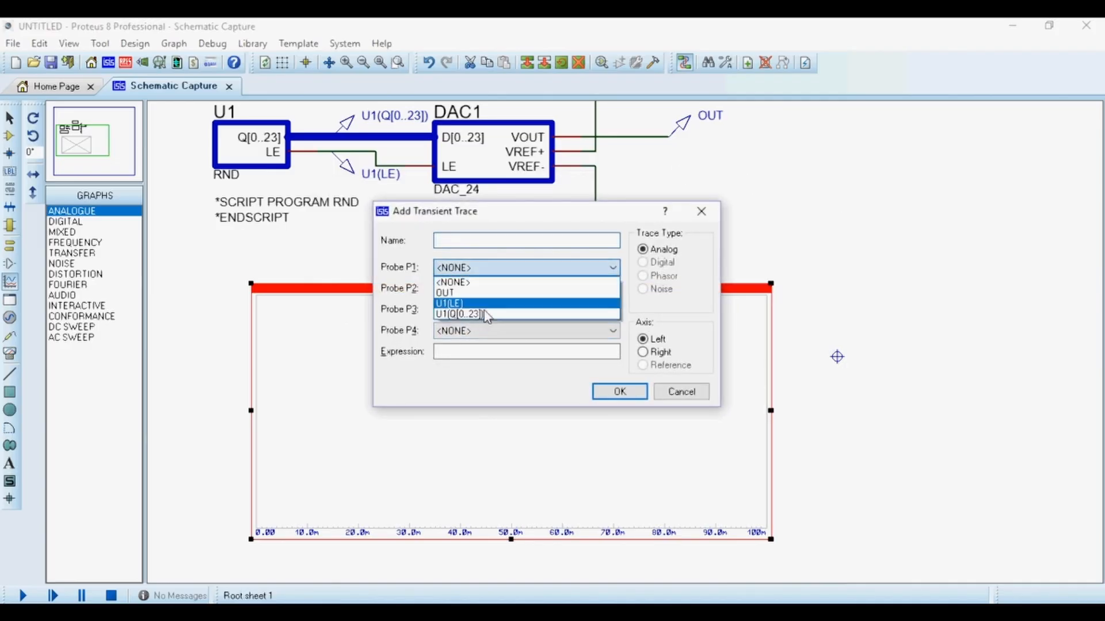
click(467, 294)
click(604, 393)
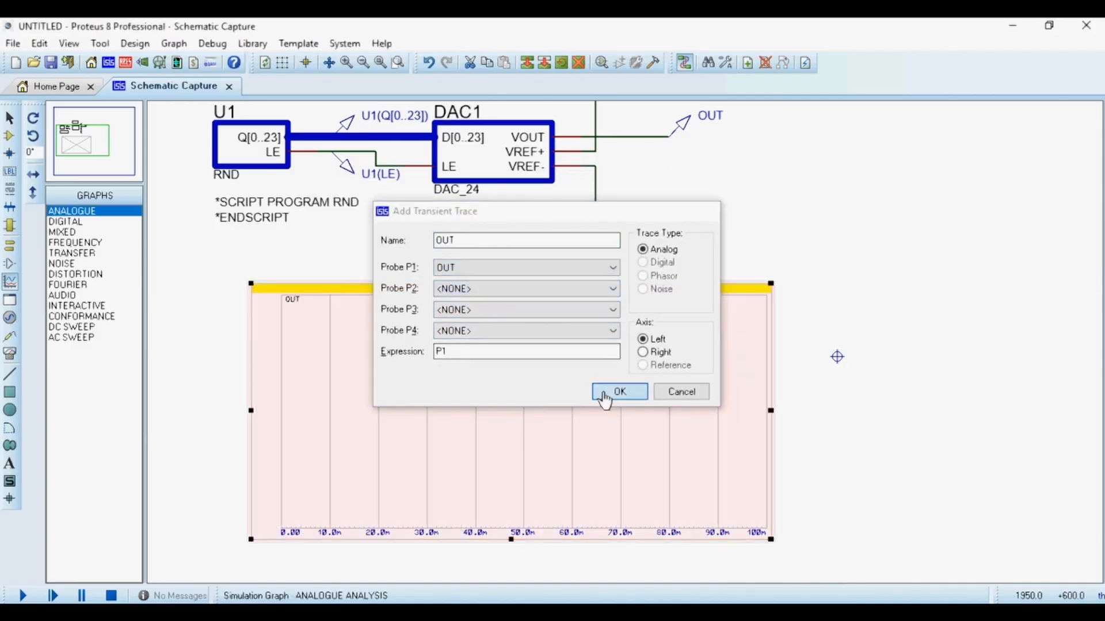
click(572, 309)
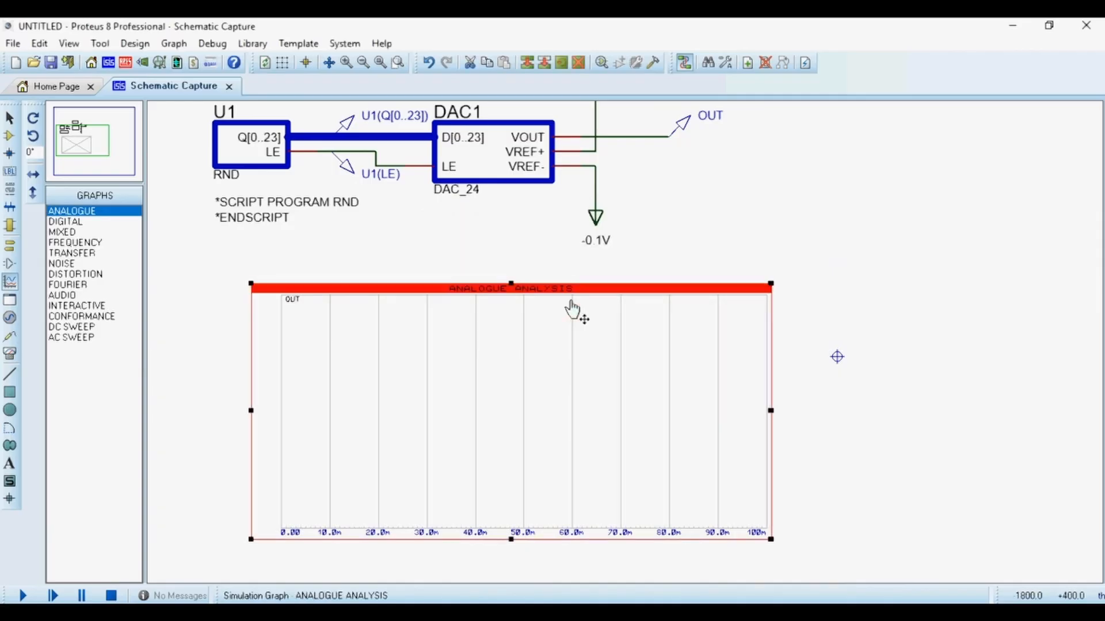
Simulate the analogue graph and open it maximized in its own window.
key(space)
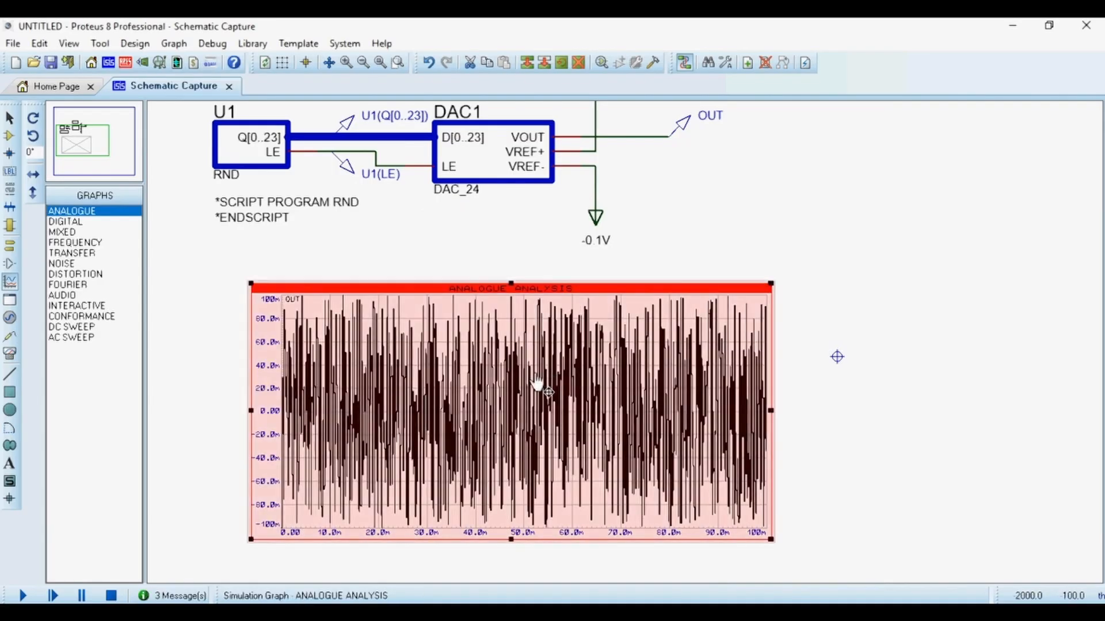
right_click(561, 380)
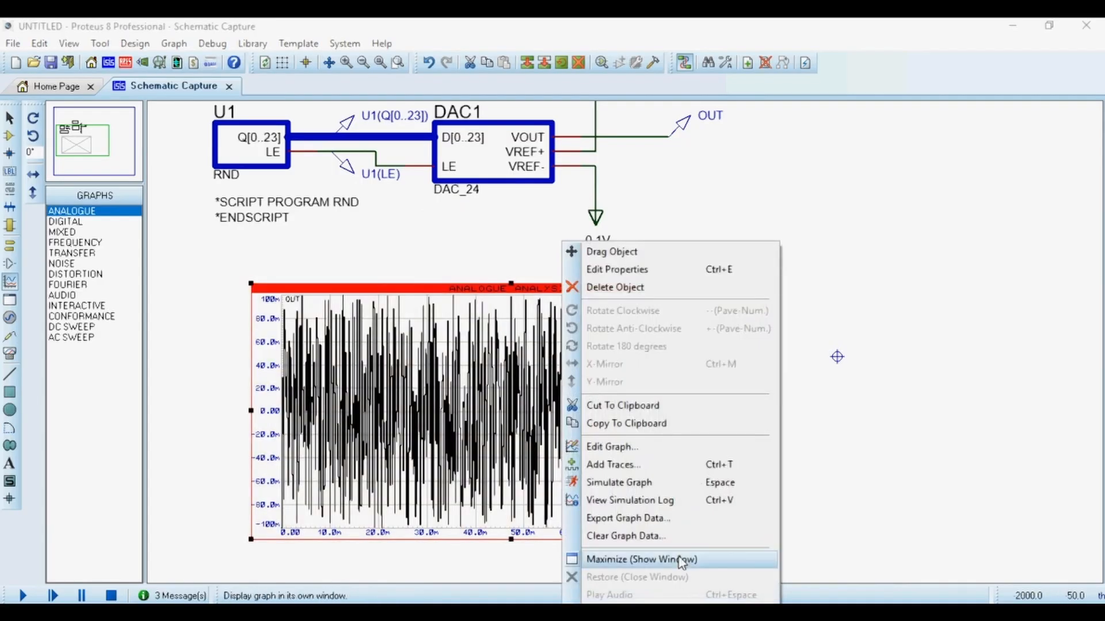
click(656, 559)
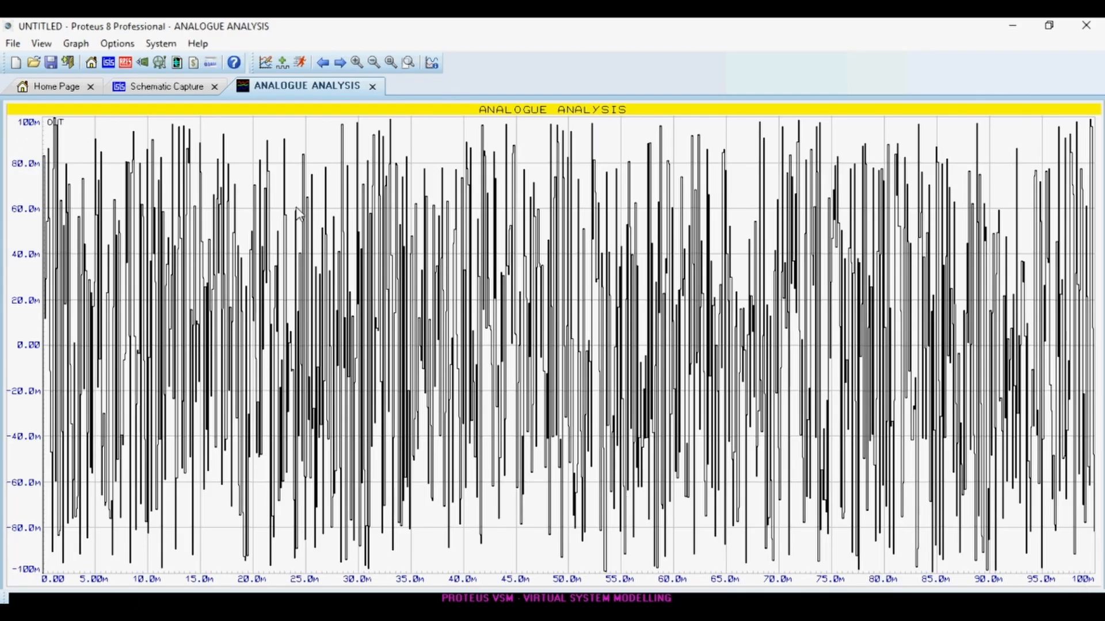
Re-run the graph simulation several times, then close the maximized graph window.
key(space)
key(space)
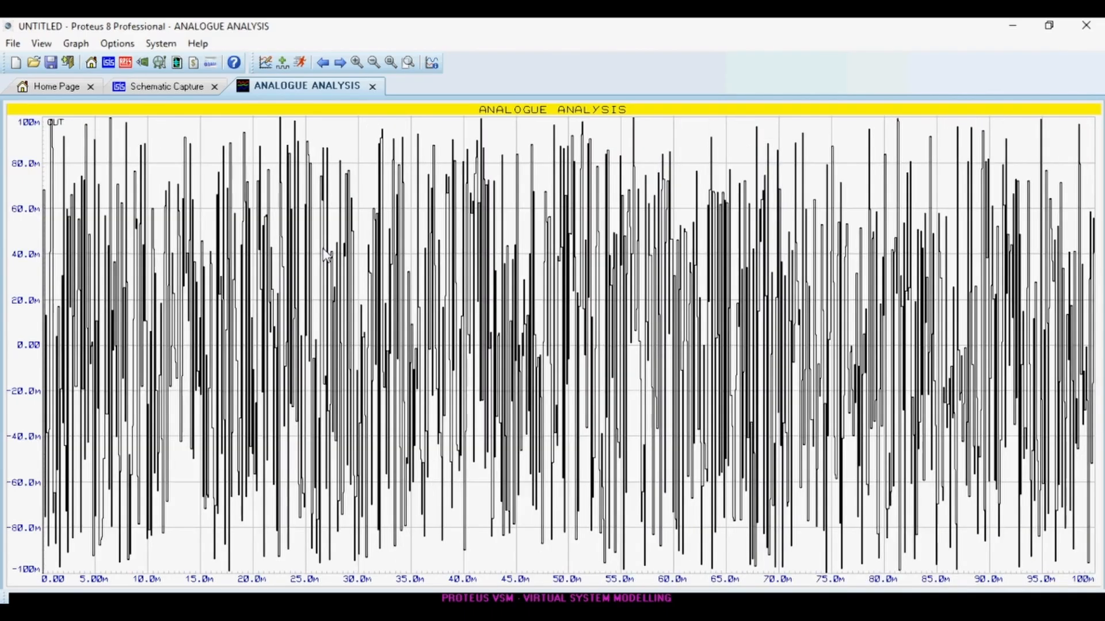
key(space)
key(space)
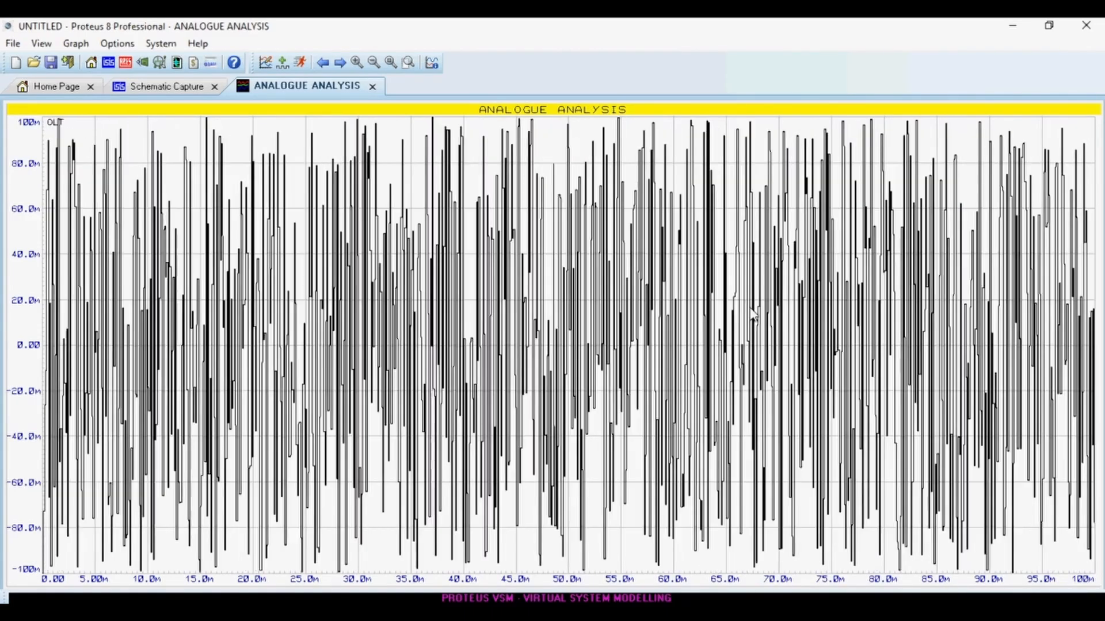
key(space)
key(space)
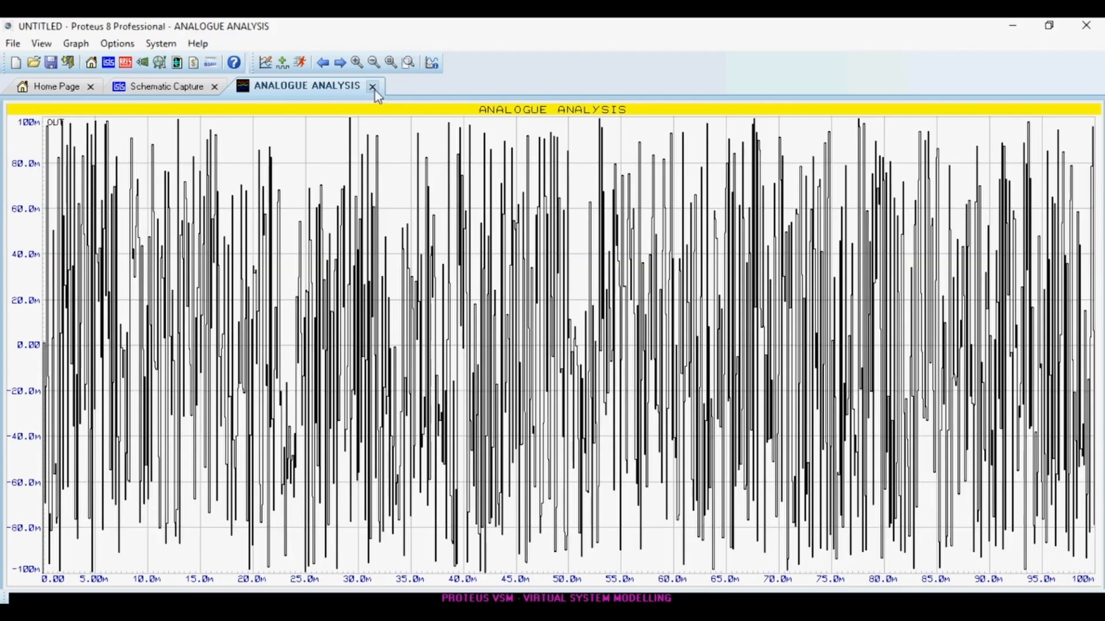
click(372, 86)
Set the reference terminal labels on VREF+ and VREF- to +0.5V and -0.5V.
scroll(764, 350, down, 1)
scroll(866, 531, up, 1)
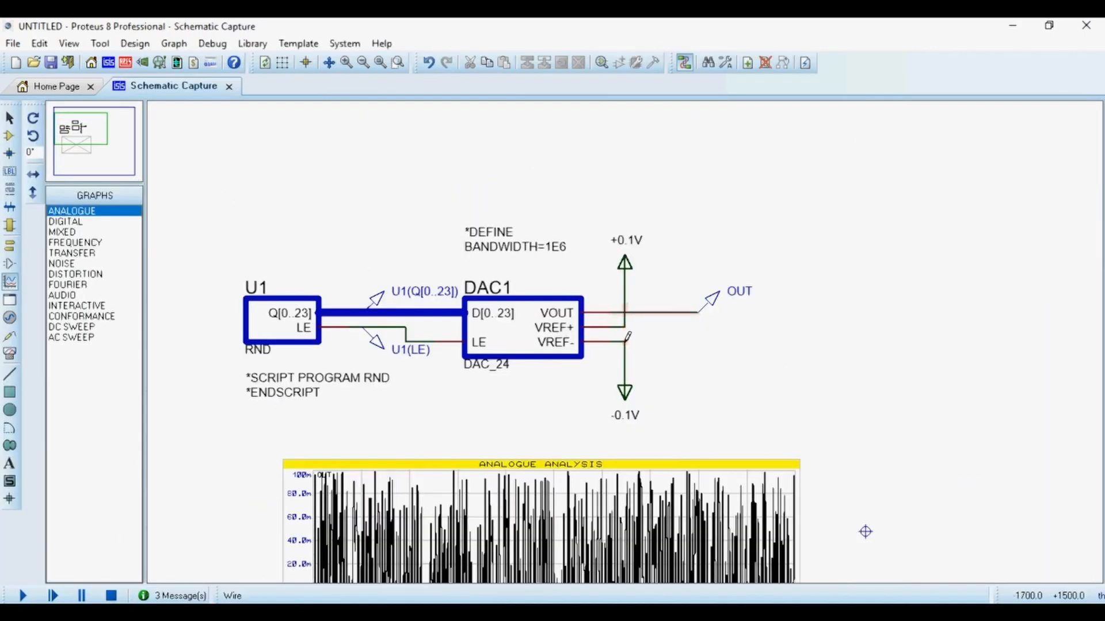
scroll(601, 257, up, 1)
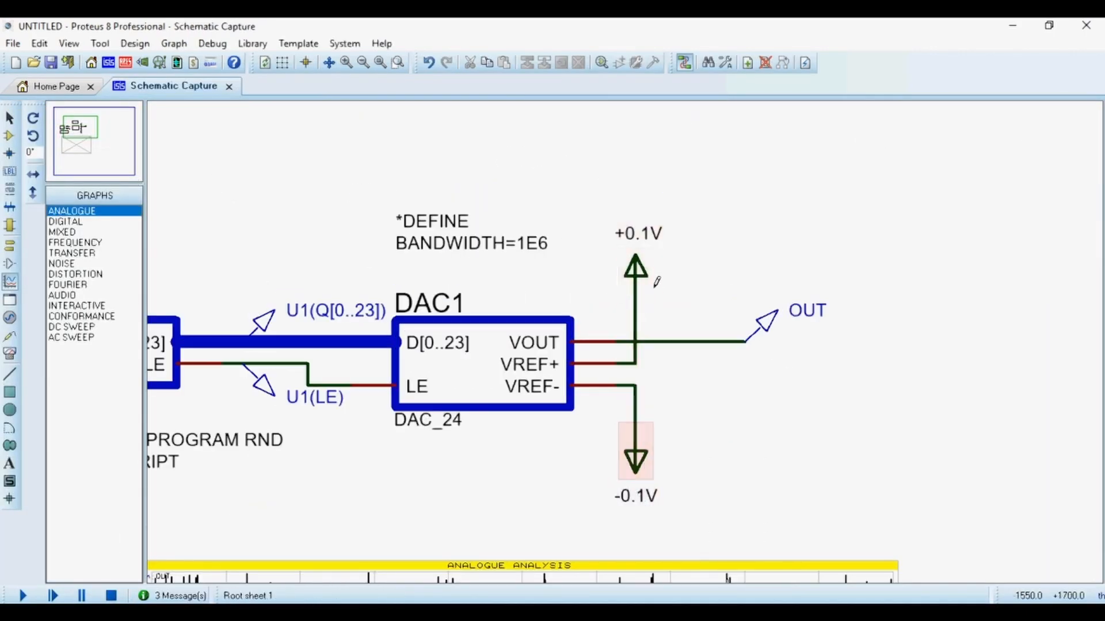
double_click(639, 233)
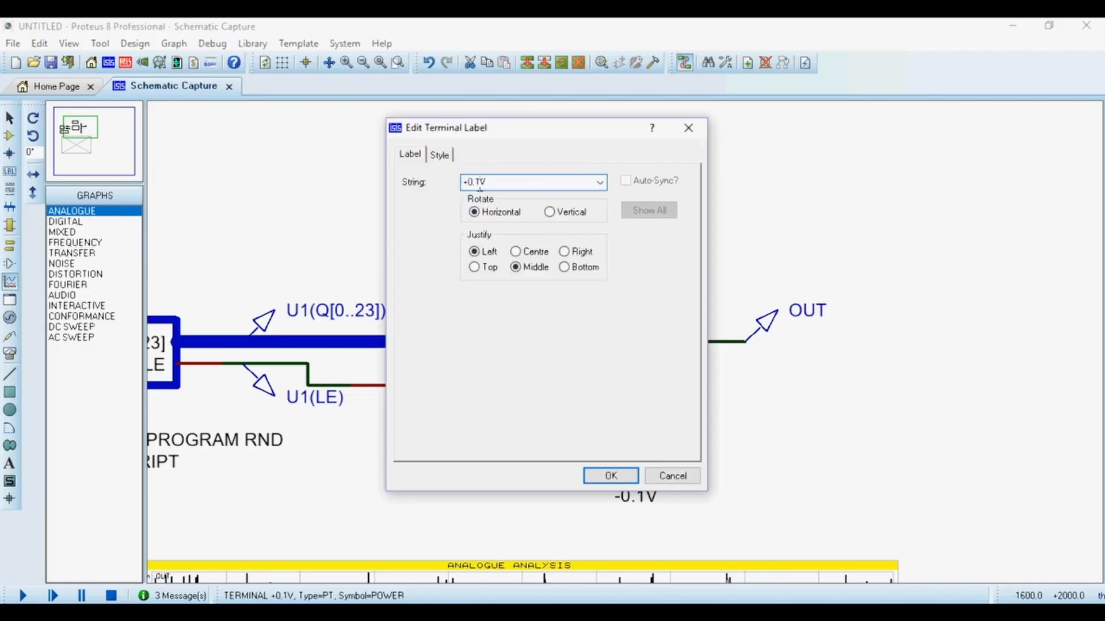
text(5)
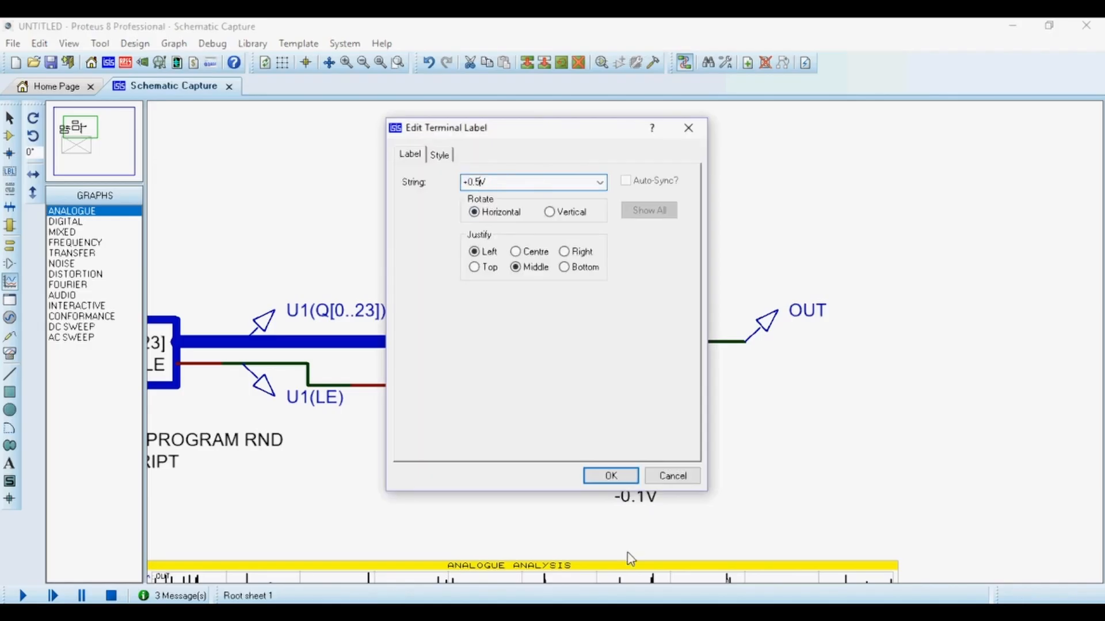
click(610, 475)
double_click(635, 458)
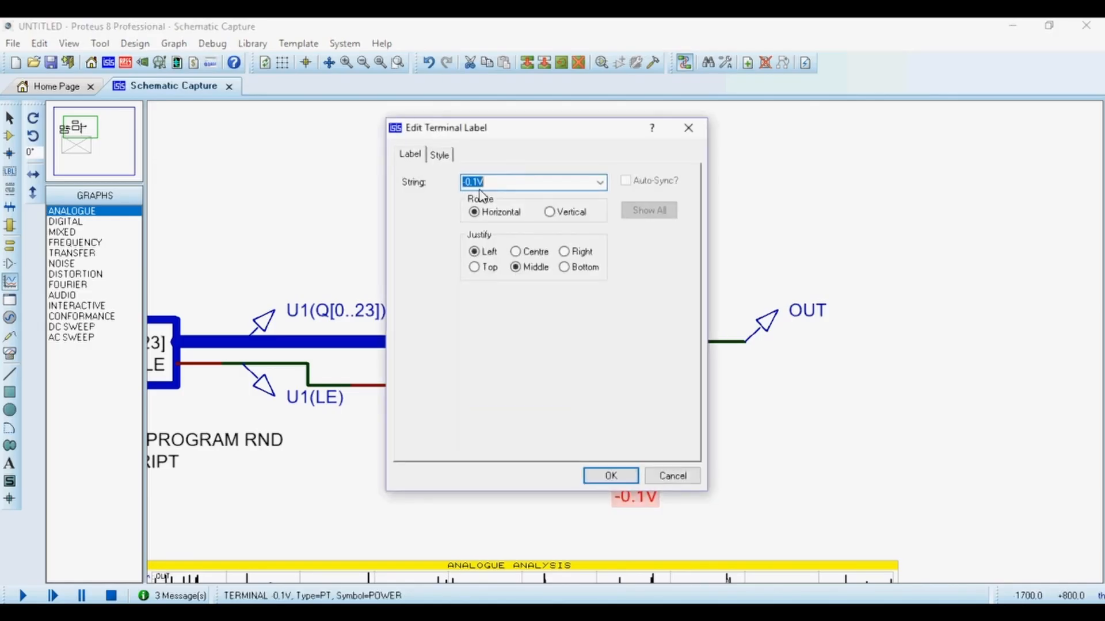
click(611, 476)
Re-simulate the analogue graph, view it maximized in its own window, and close that window.
scroll(614, 358, down, 2)
scroll(621, 521, up, 1)
key(space)
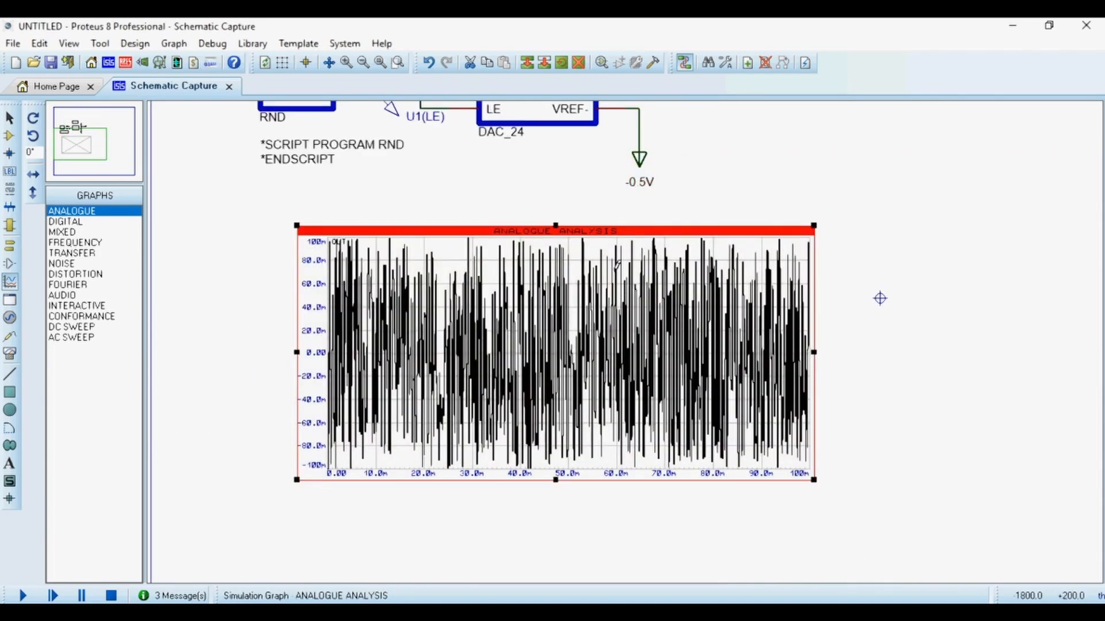
right_click(580, 315)
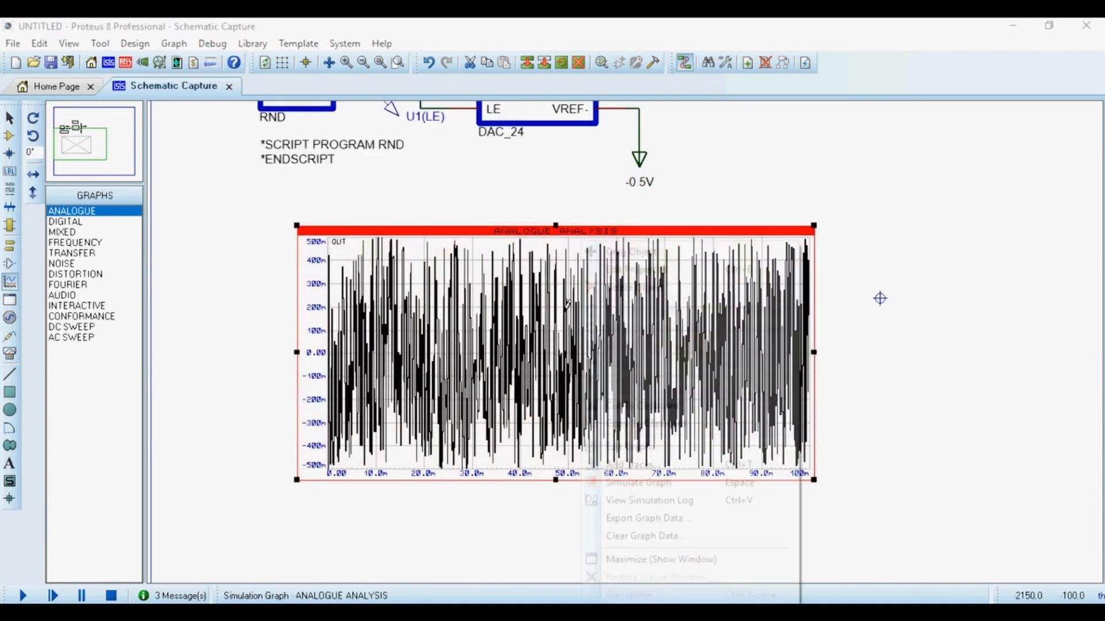
click(660, 560)
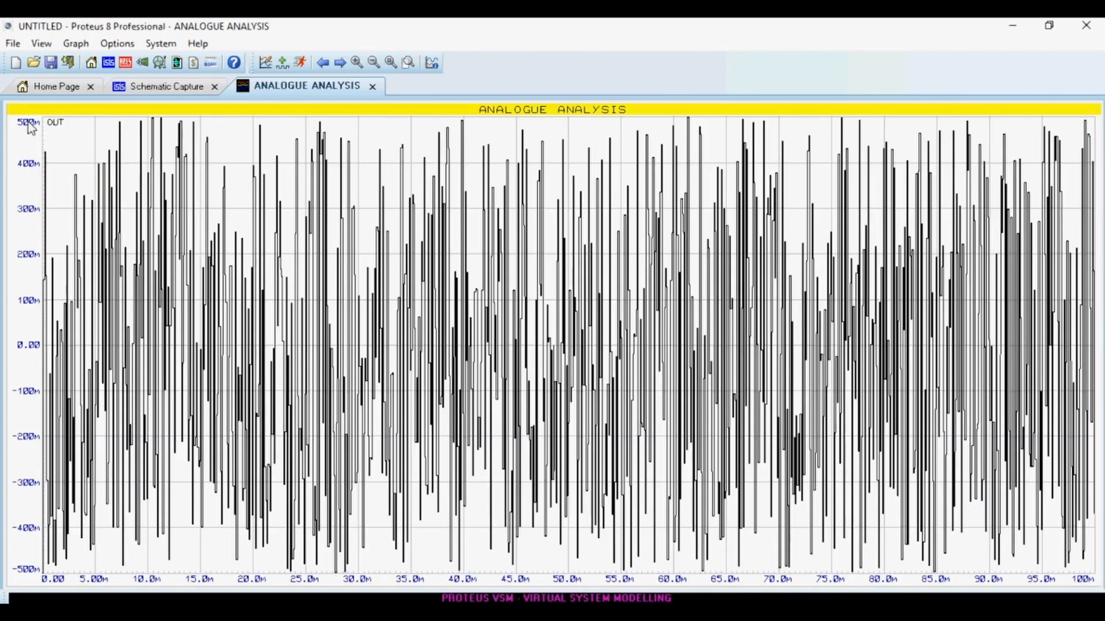
click(372, 87)
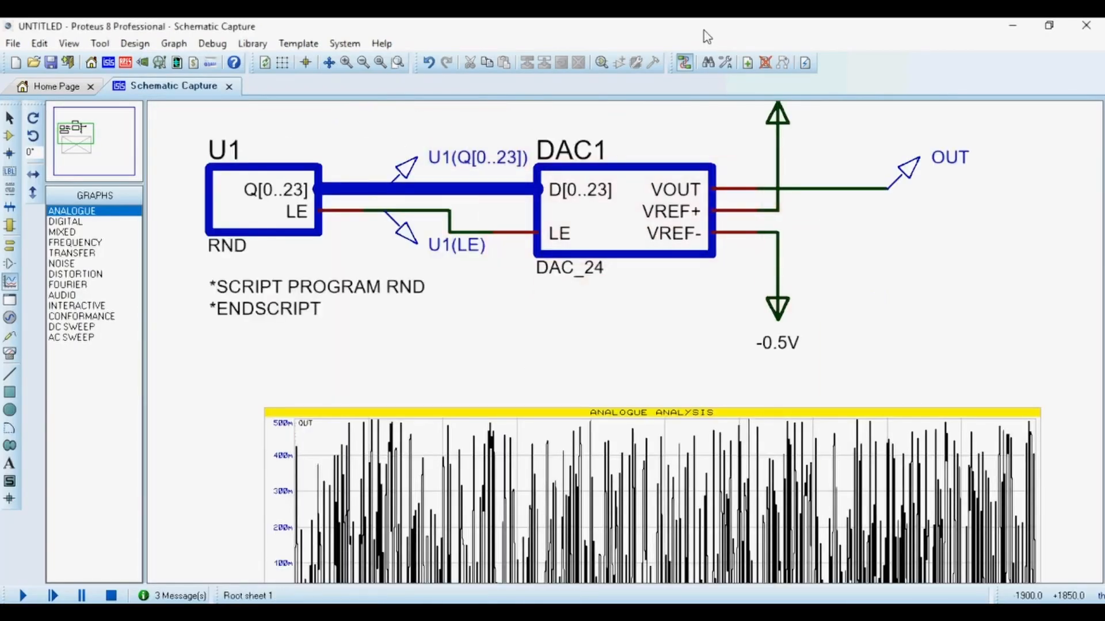
Edit the script block so it defines BANDWIDTH=1E2.
scroll(640, 311, down, 1)
scroll(661, 263, up, 1)
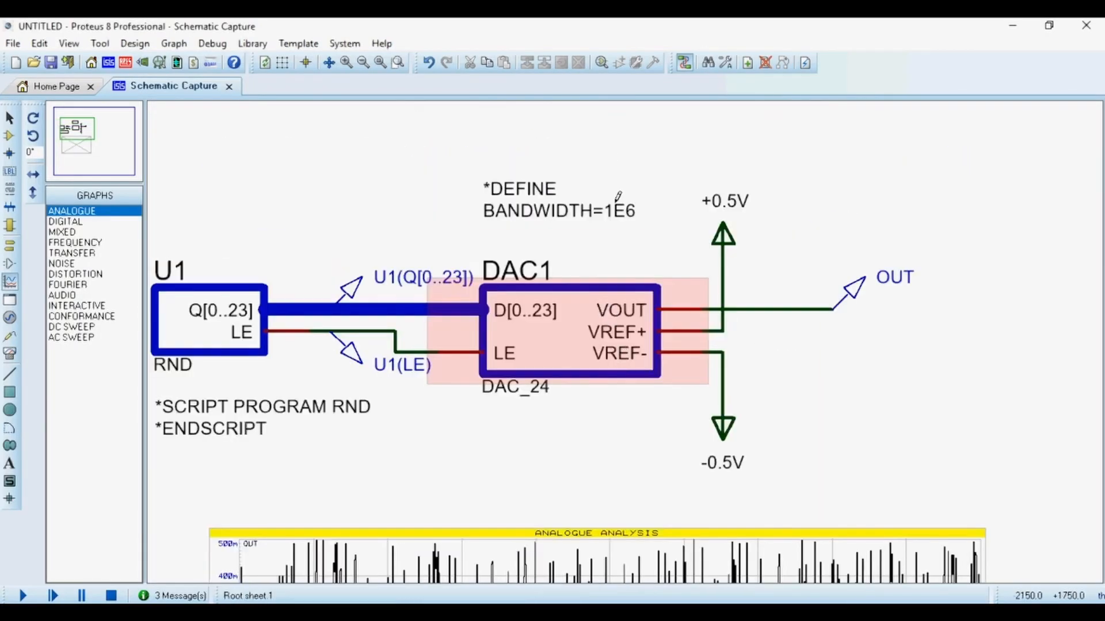
click(557, 218)
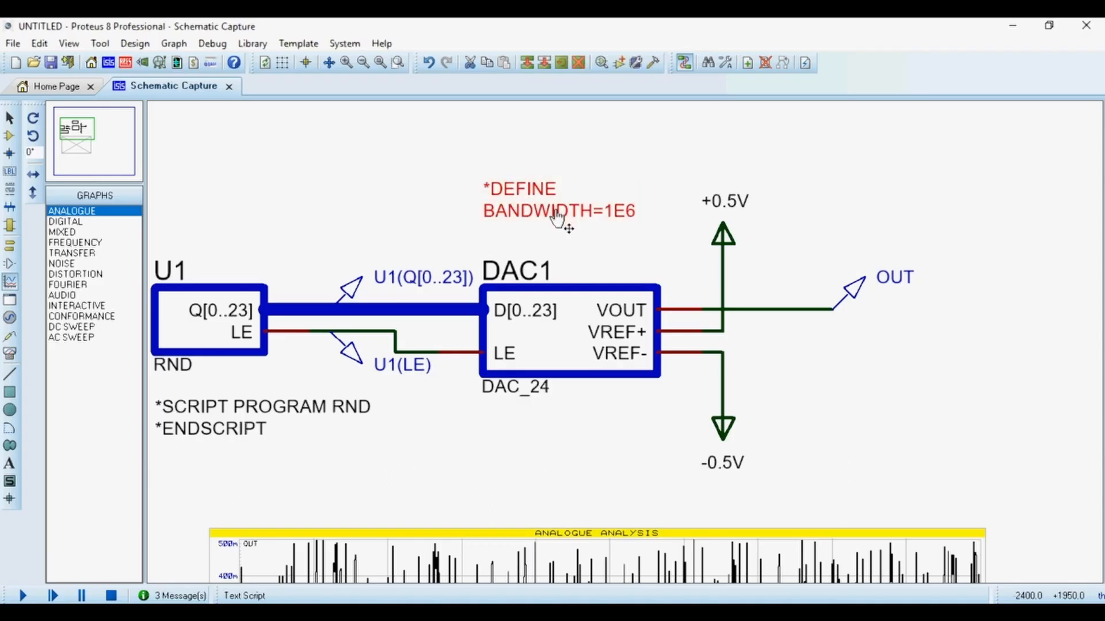
click(557, 217)
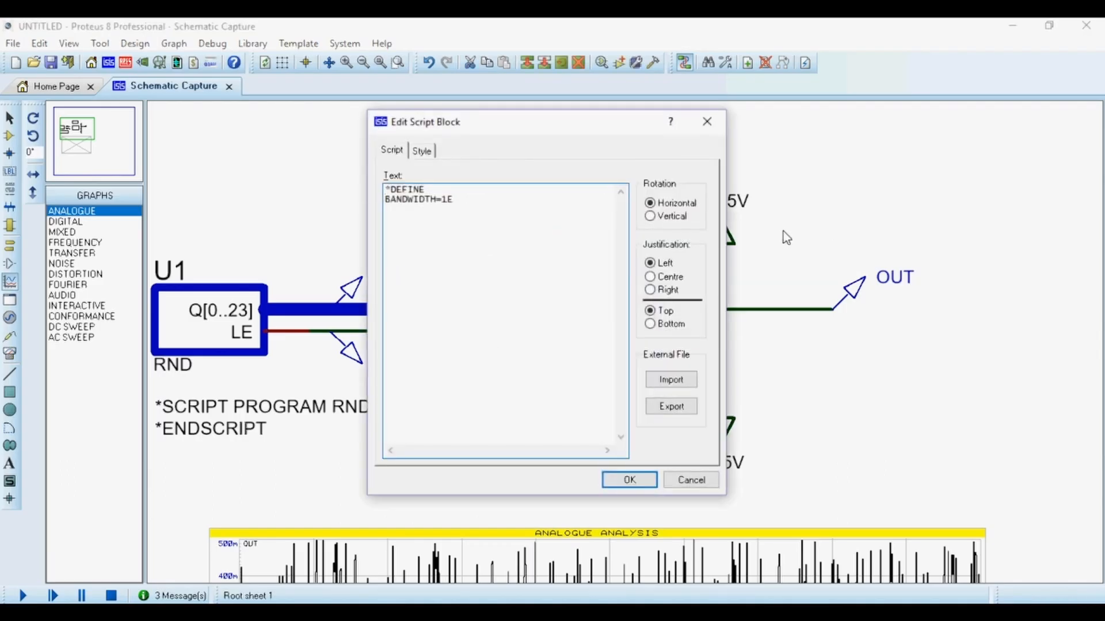
click(629, 479)
Select the analogue graph and re-run its simulation several times.
scroll(639, 460, down, 3)
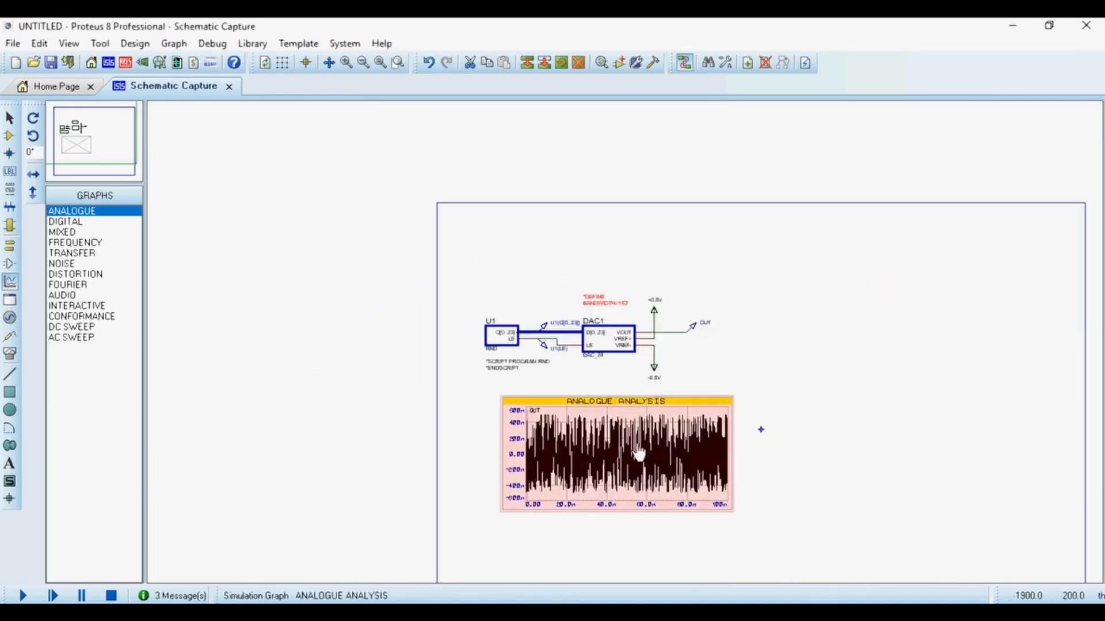
scroll(639, 455, up, 2)
click(627, 353)
key(space)
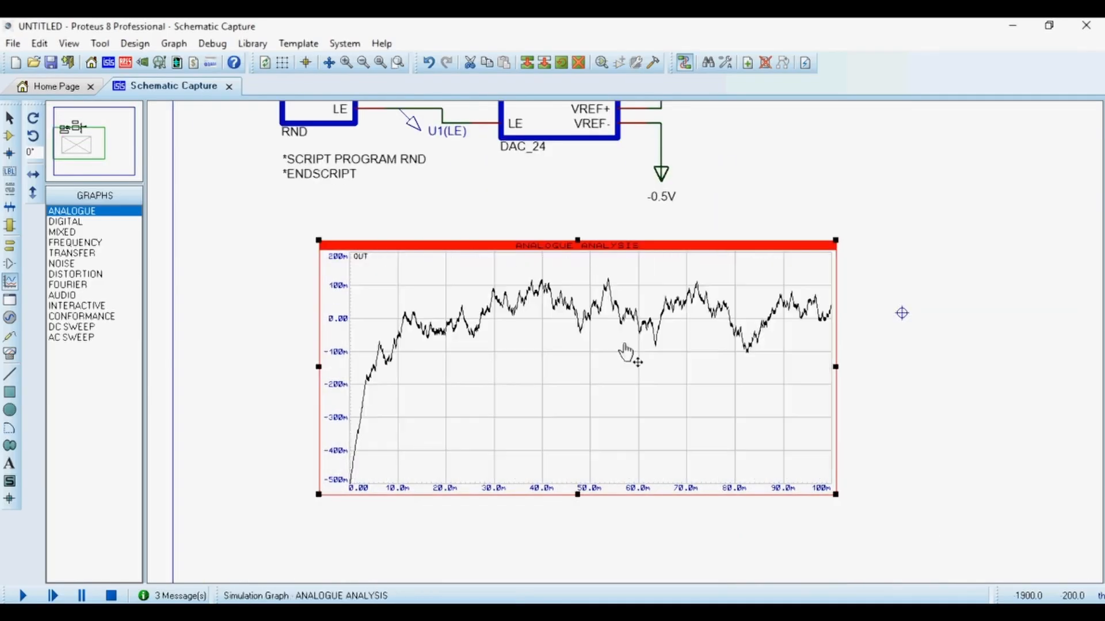
key(space)
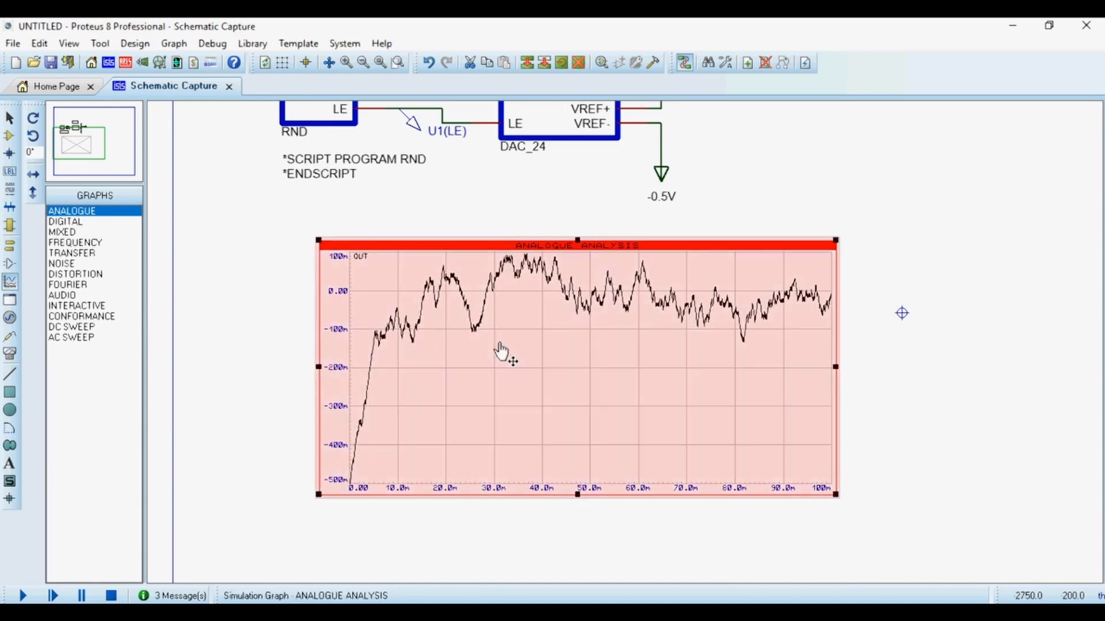
key(space)
key(space)
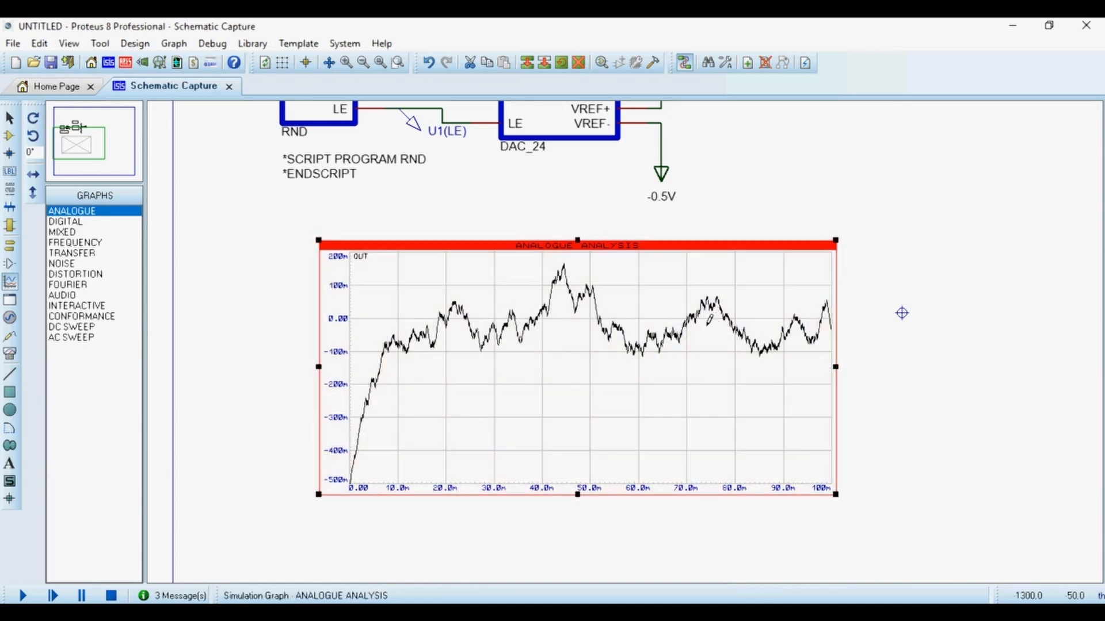
Edit the script block so it defines BANDWIDTH=1E7.
scroll(671, 362, down, 1)
click(576, 128)
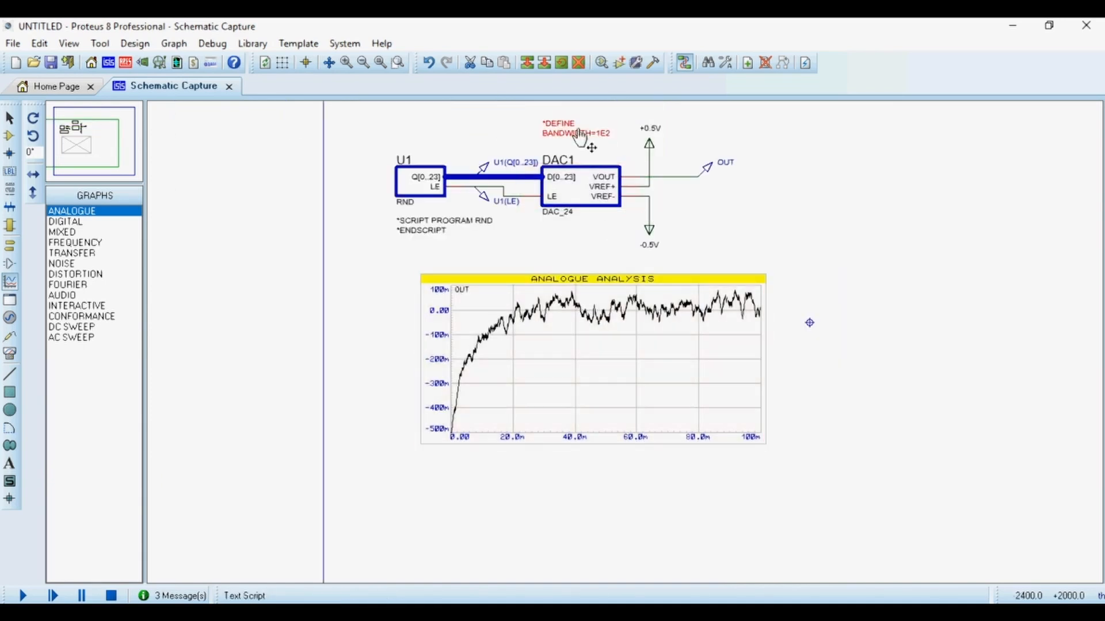
click(575, 129)
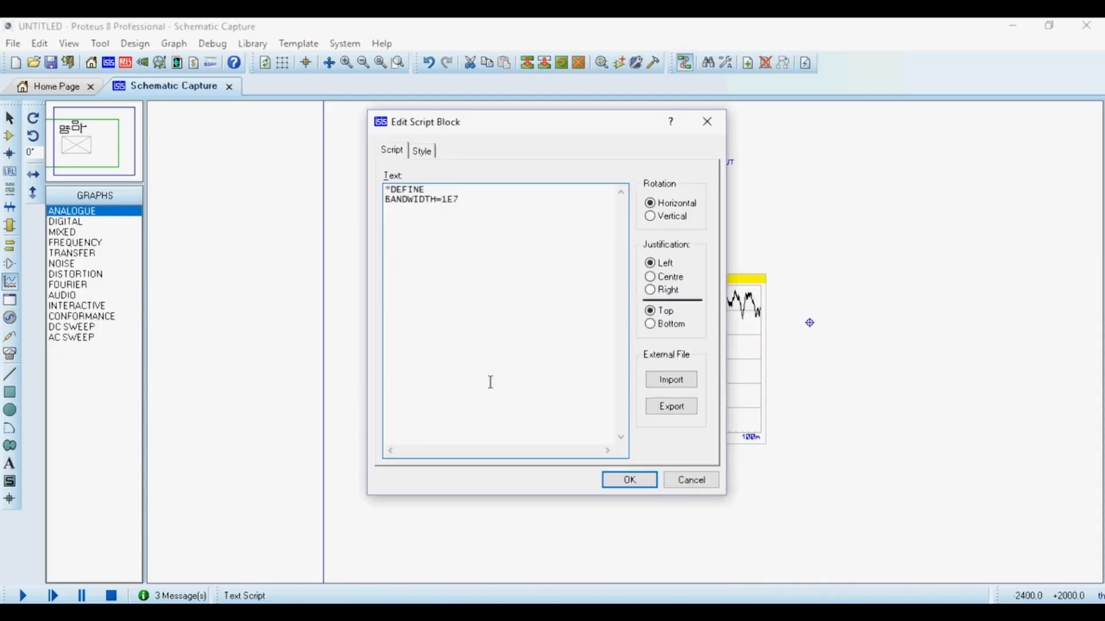
click(627, 479)
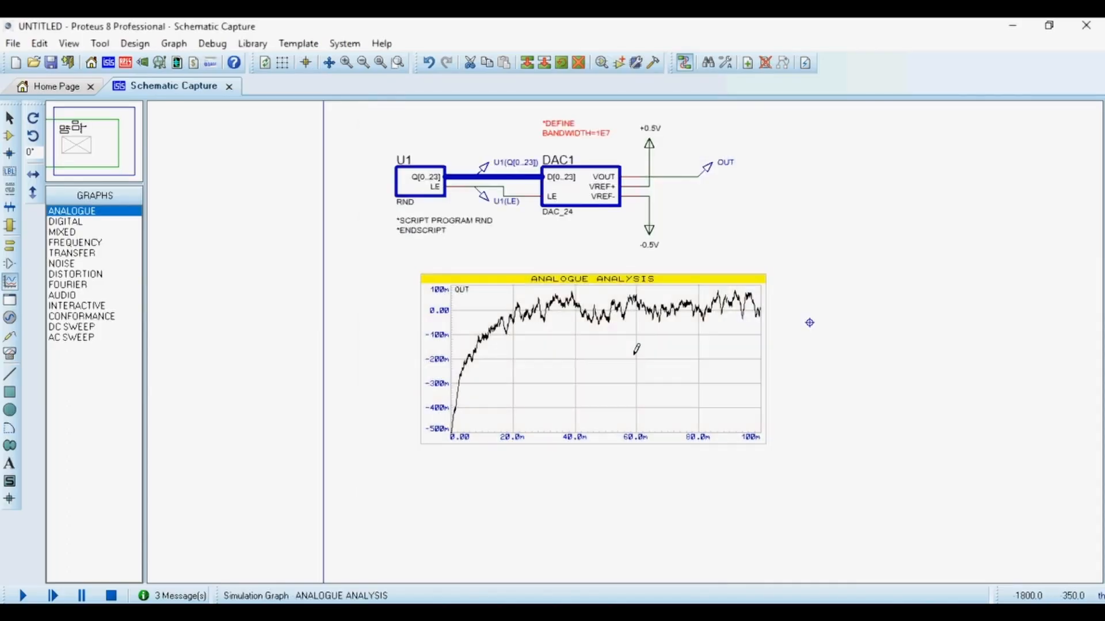
Simulate the graph, open it maximized, re-run the simulation several times, and close the window.
key(space)
right_click(584, 357)
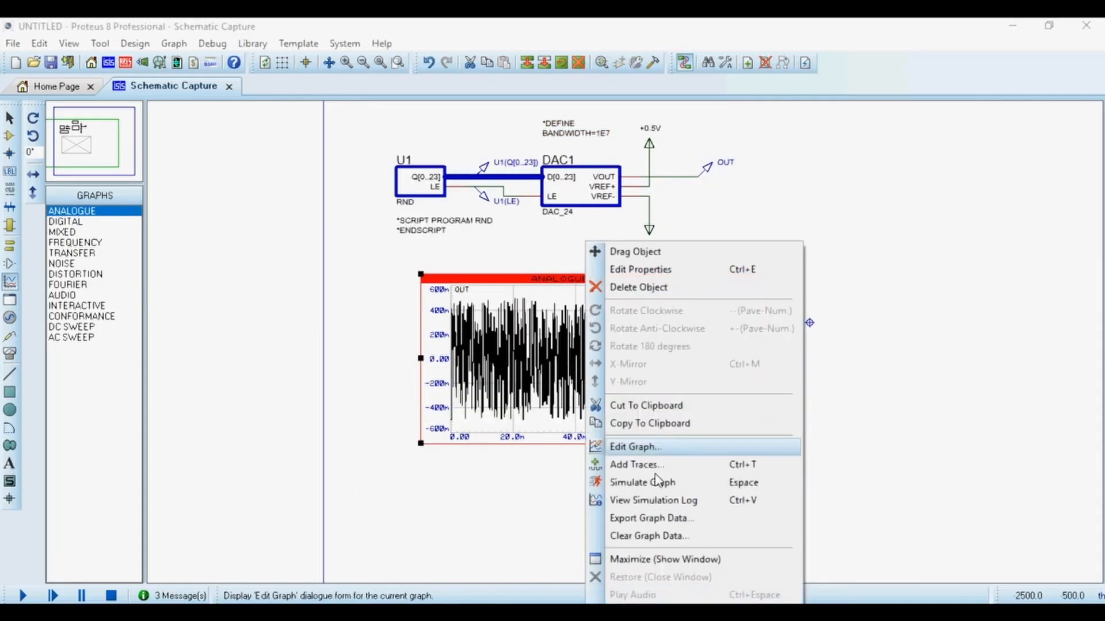
click(640, 567)
key(space)
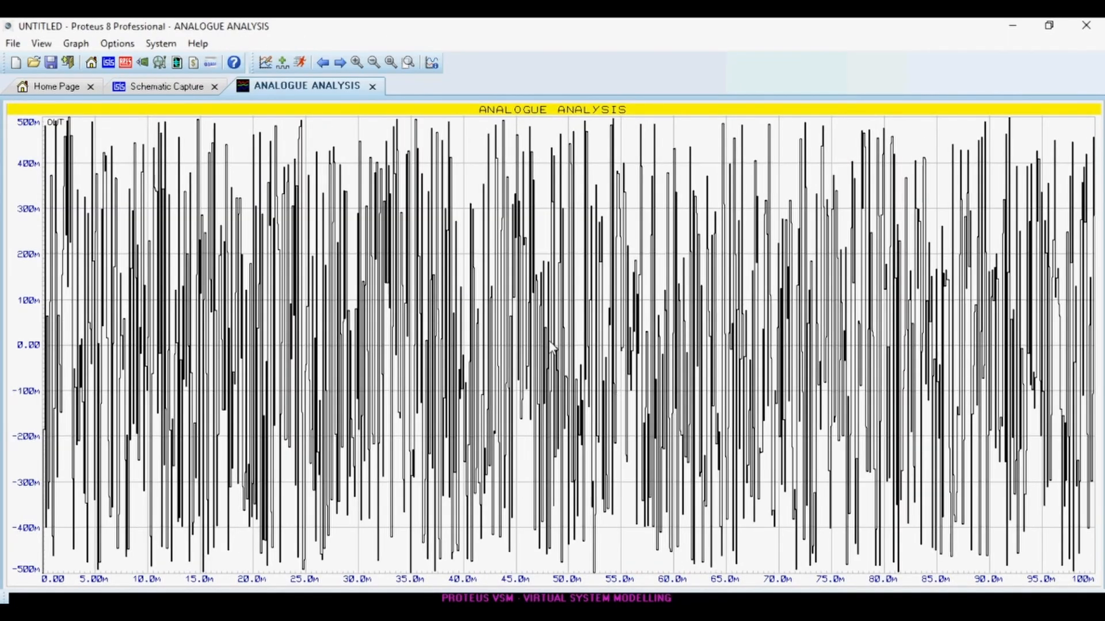
key(space)
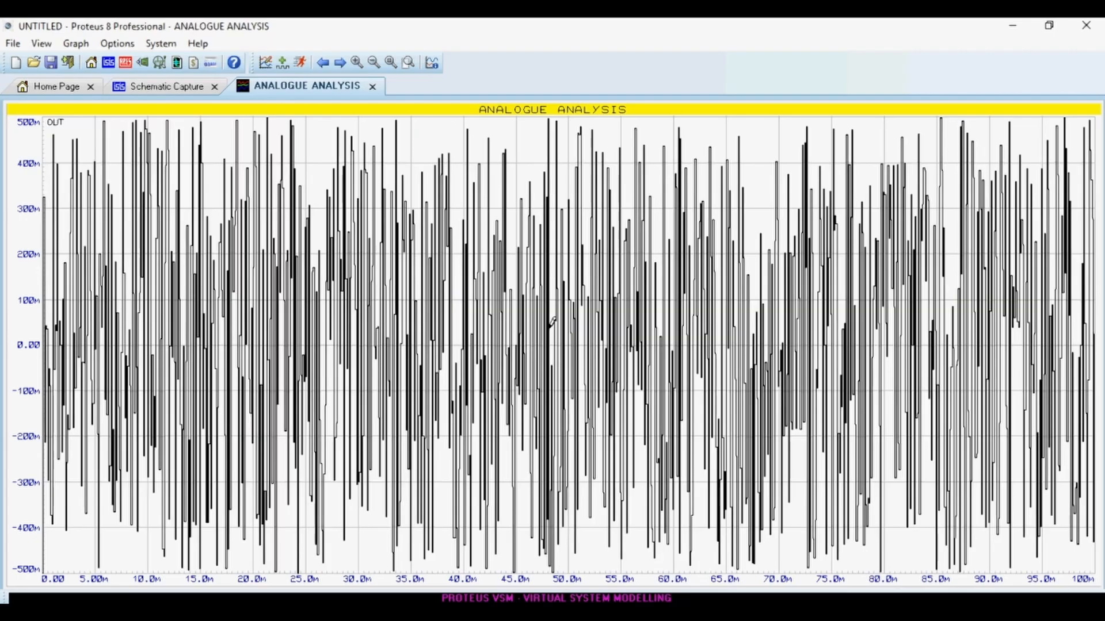
key(space)
key(space)
click(373, 87)
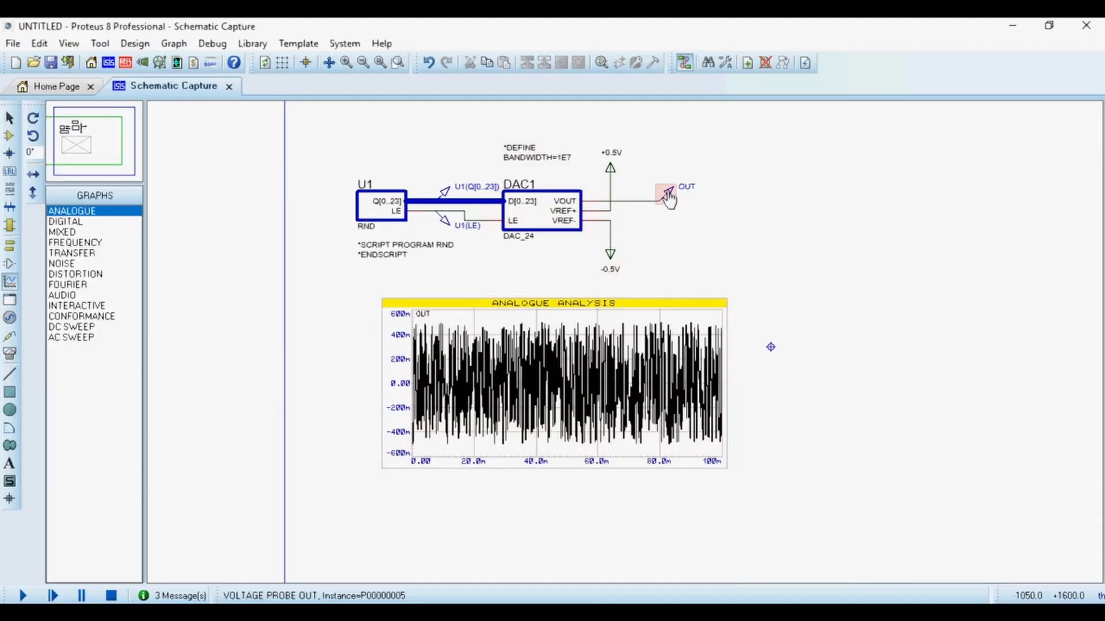
Pick the Laplace ADD operator from the device library and place it to the right of the OUT probe.
scroll(624, 338, up, 2)
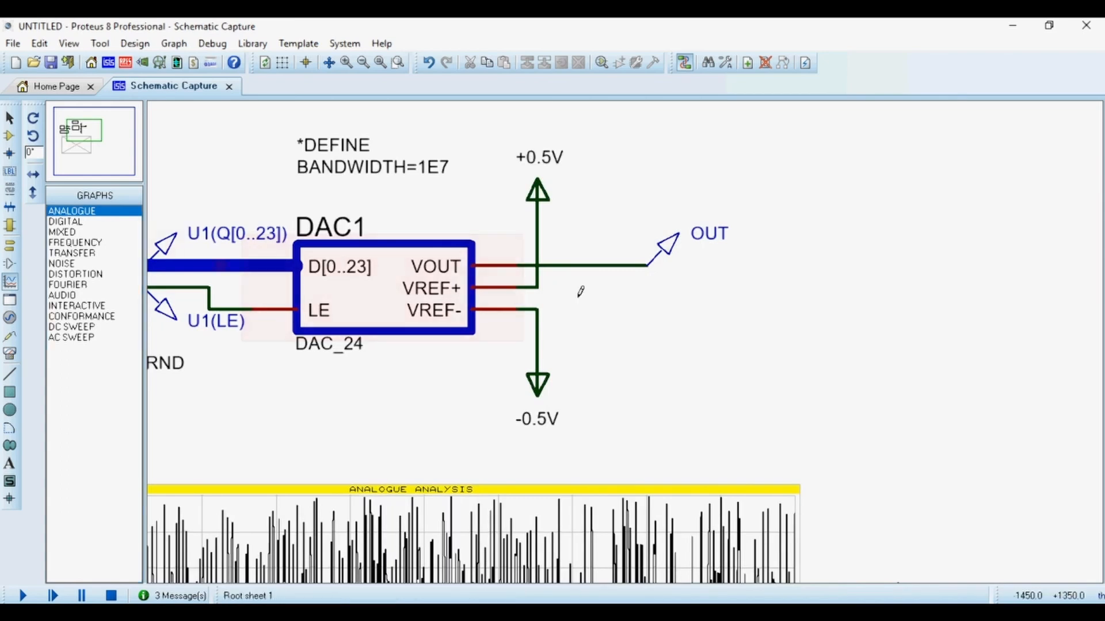
click(8, 140)
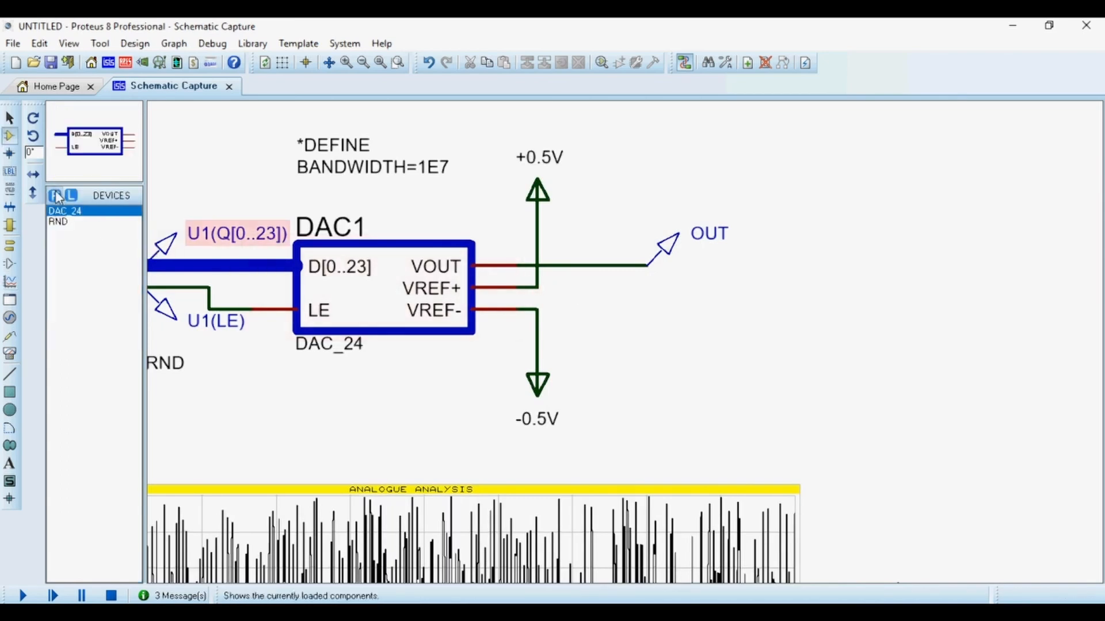
click(55, 196)
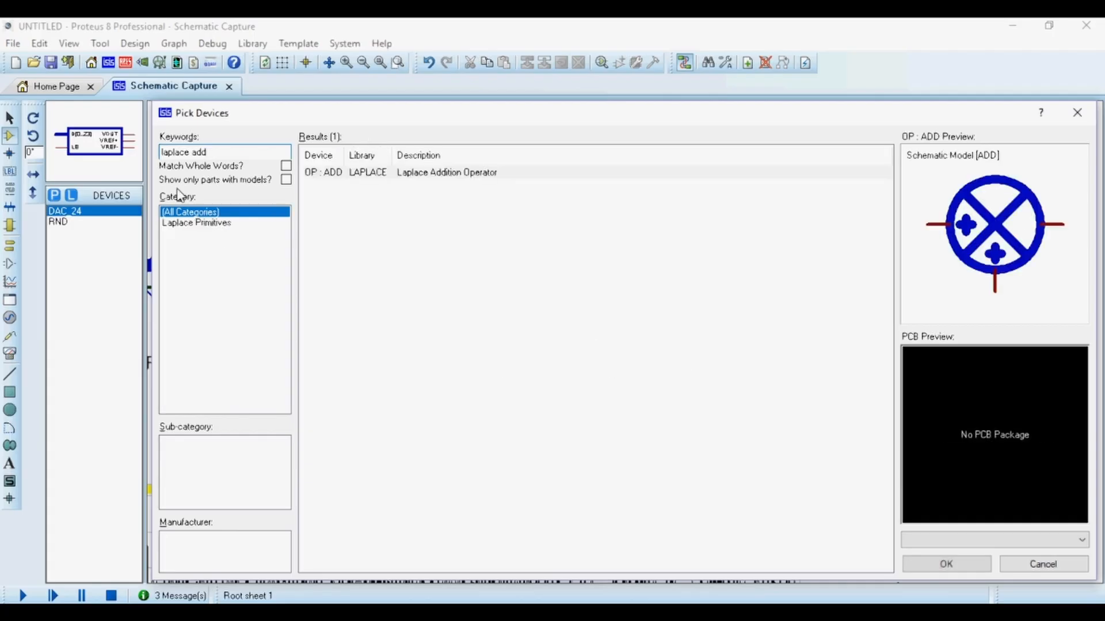
double_click(449, 172)
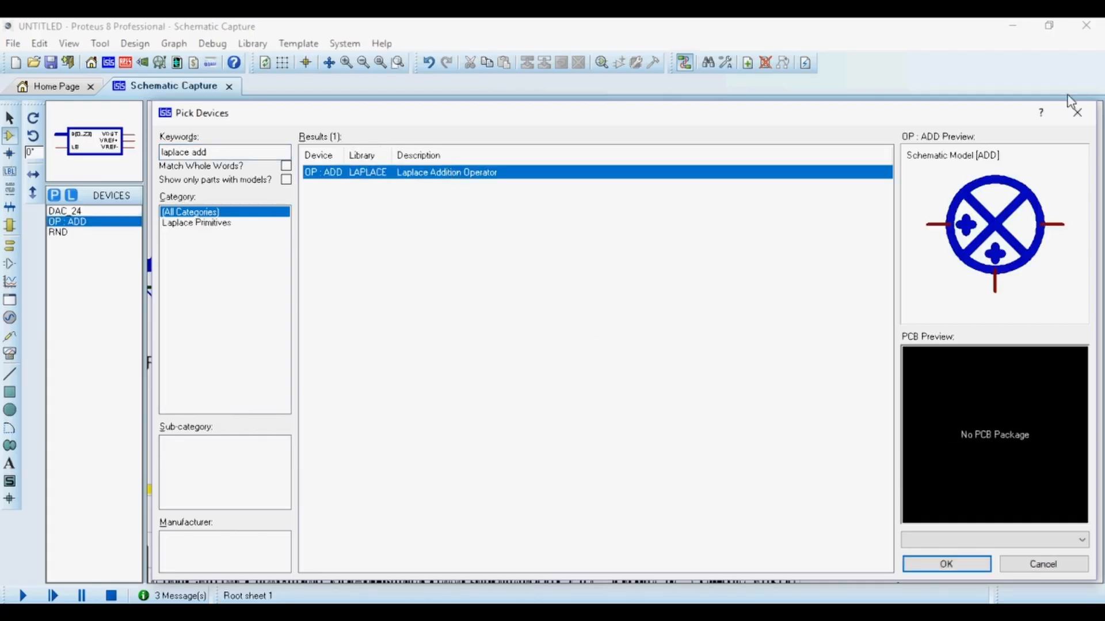
click(1075, 111)
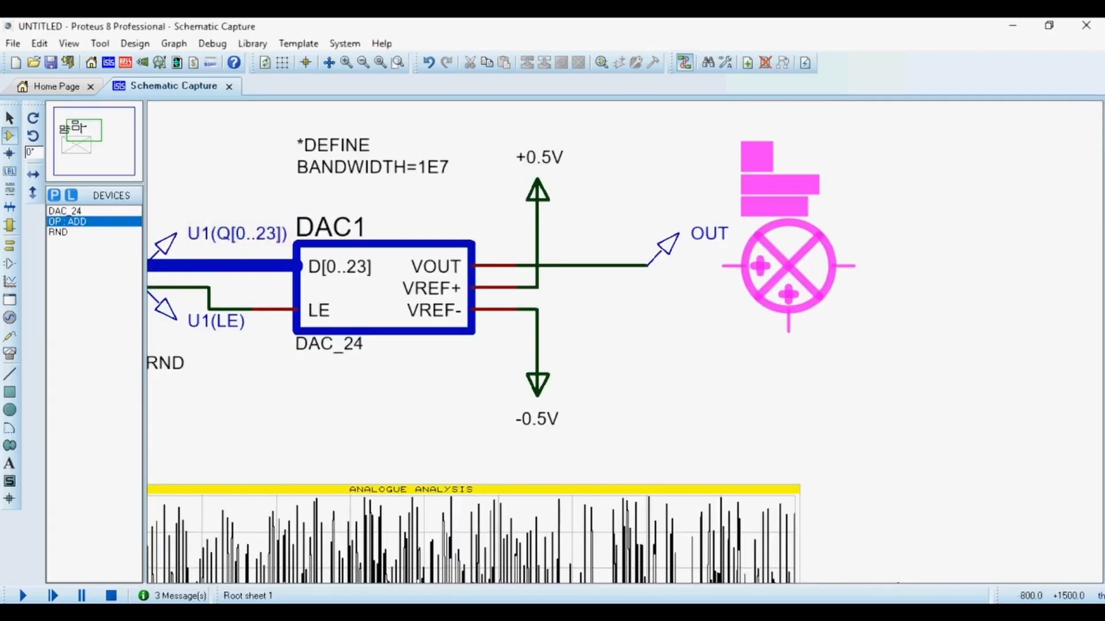
click(778, 266)
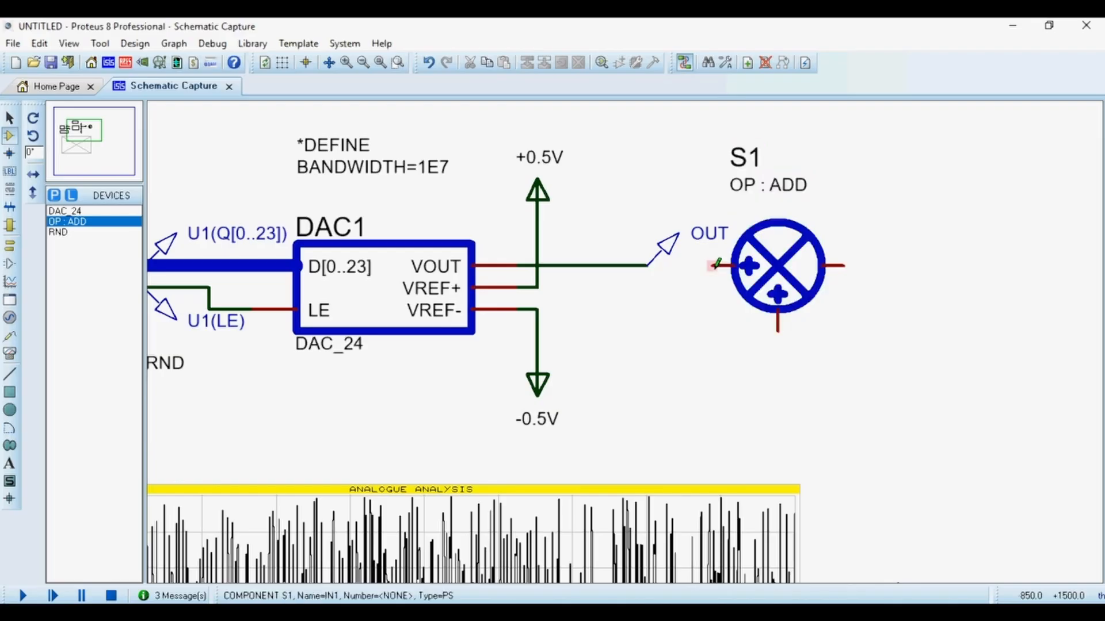
Wire the DAC output net to the ADD operator's left input and delete the OUT voltage probe.
click(714, 266)
click(648, 265)
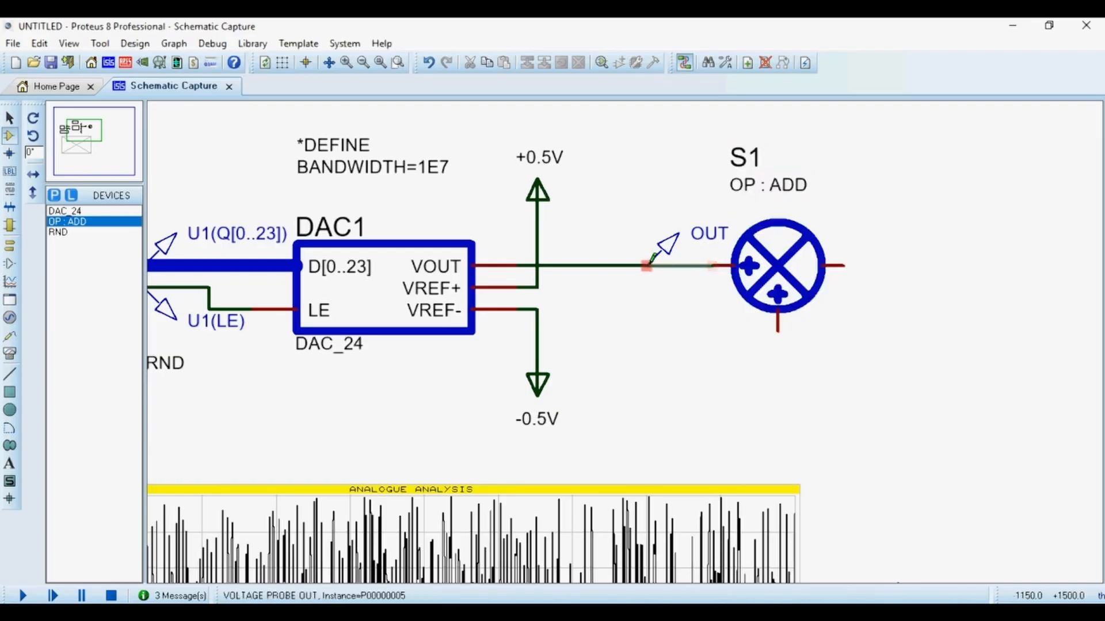
right_click(693, 238)
right_click(693, 237)
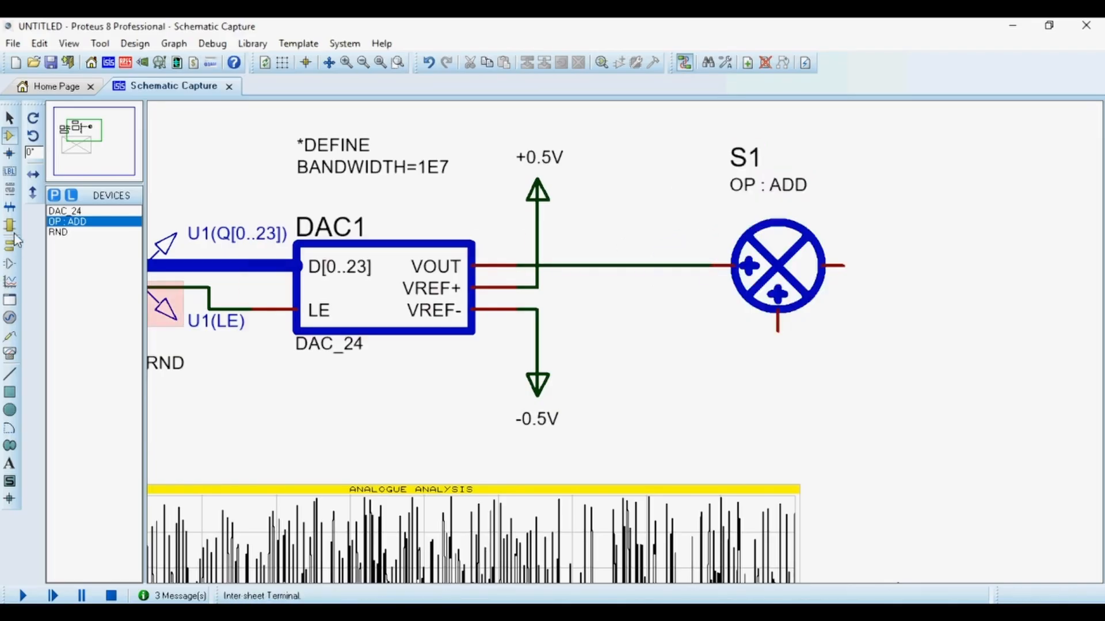
Place a SINE generator below the ADD operator and wire it to the operator's lower input.
click(9, 318)
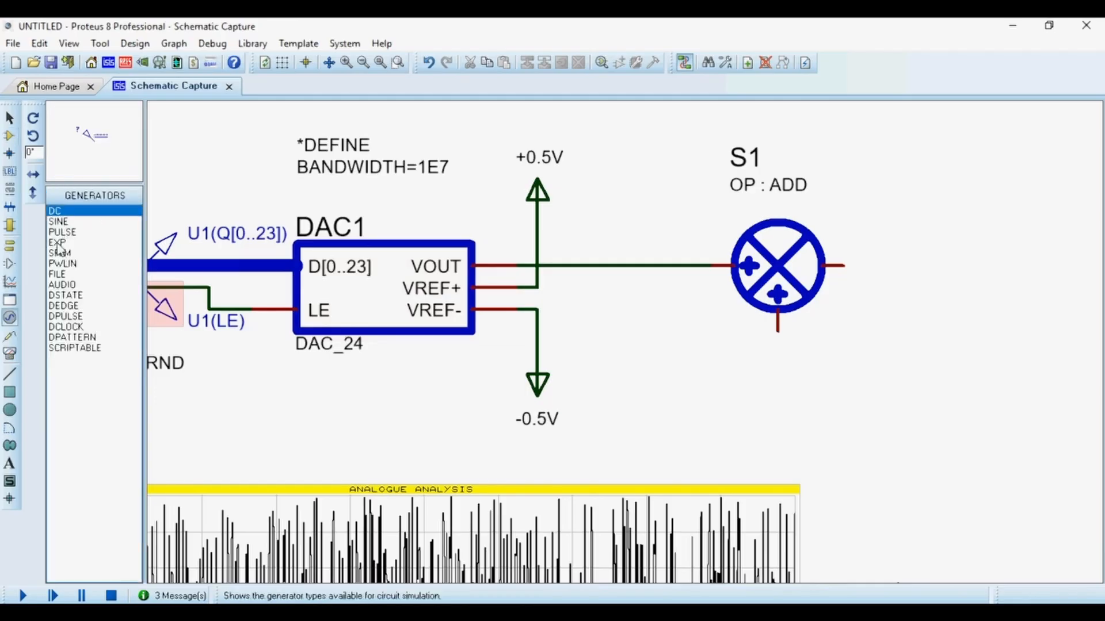
click(58, 221)
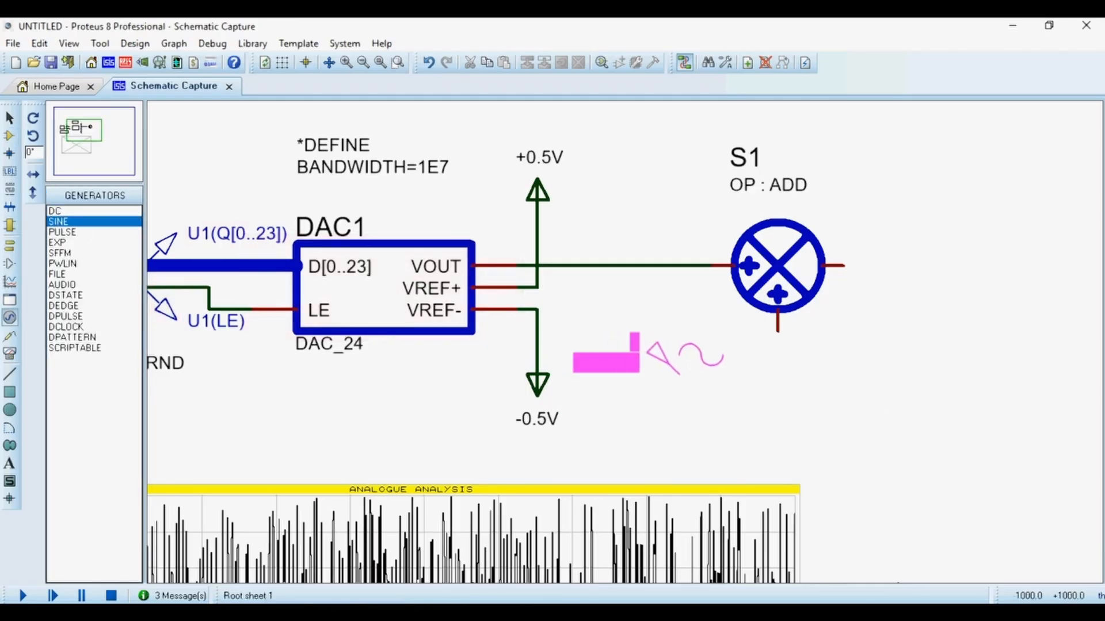
click(685, 372)
click(681, 374)
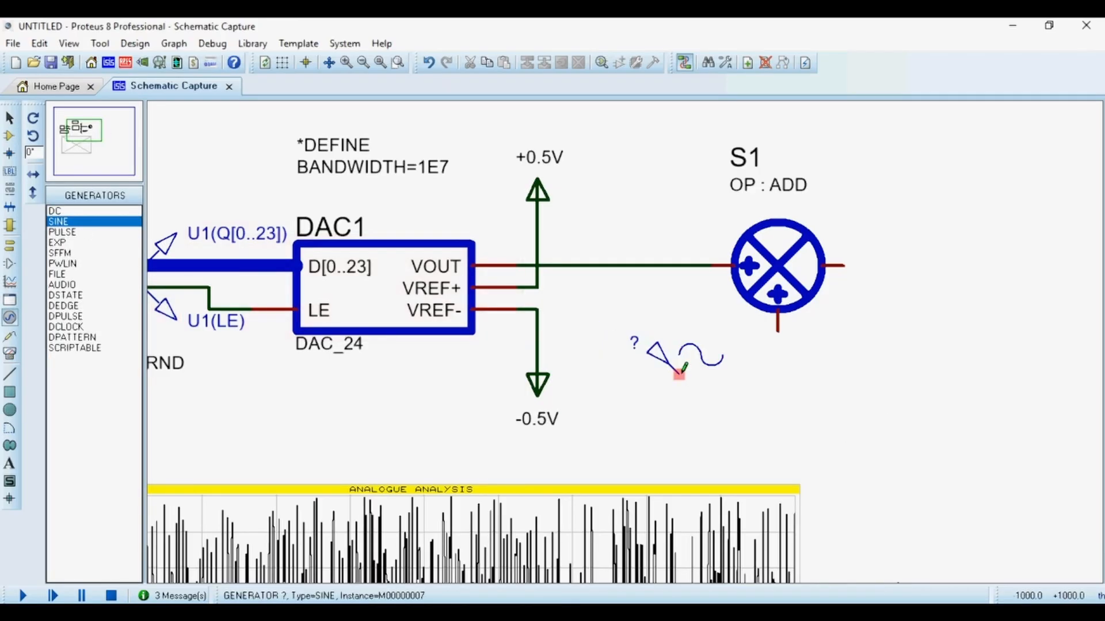
click(778, 330)
Name the sine generator Vs and adjust its frequency setting in its properties.
double_click(633, 370)
text(Vs)
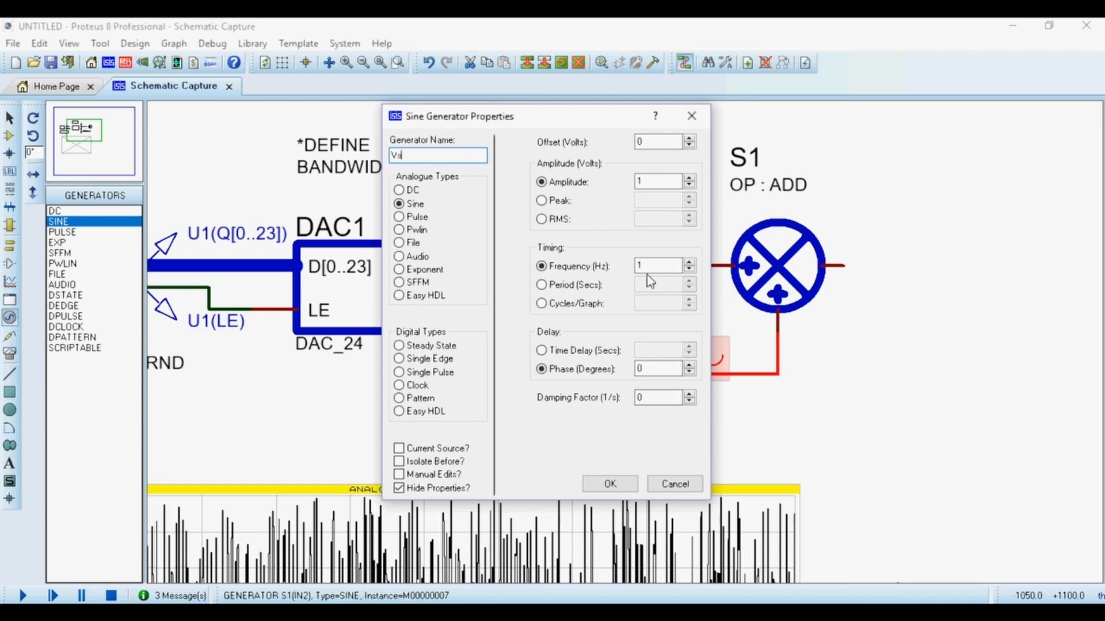
click(648, 266)
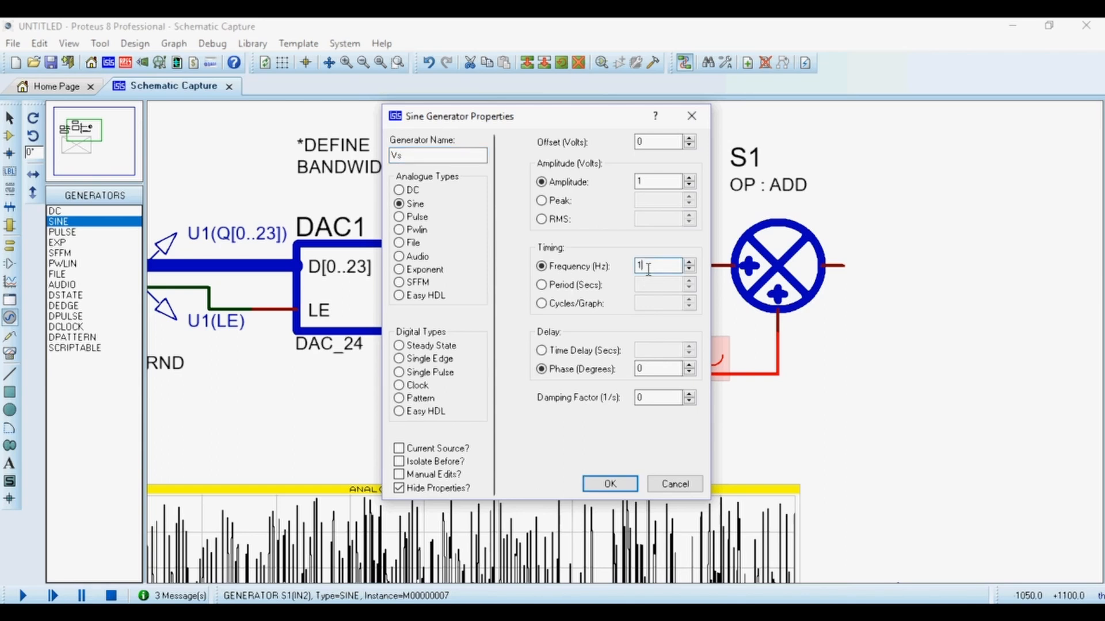
click(610, 484)
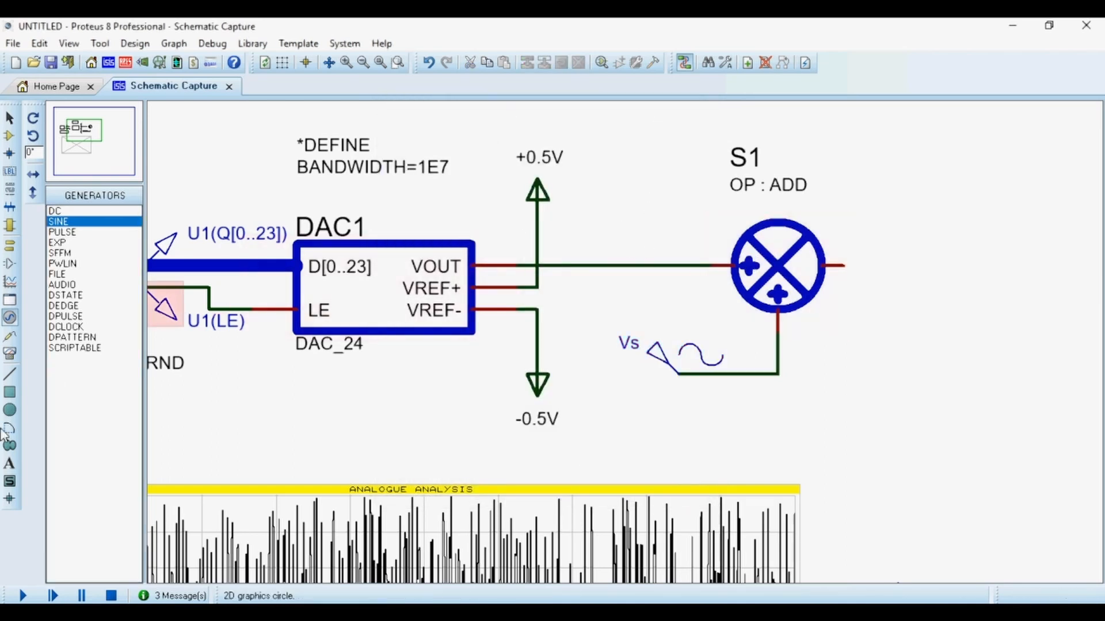
Place a voltage probe on the wire between DAC1 and the ADD operator and name it Vb.
click(10, 335)
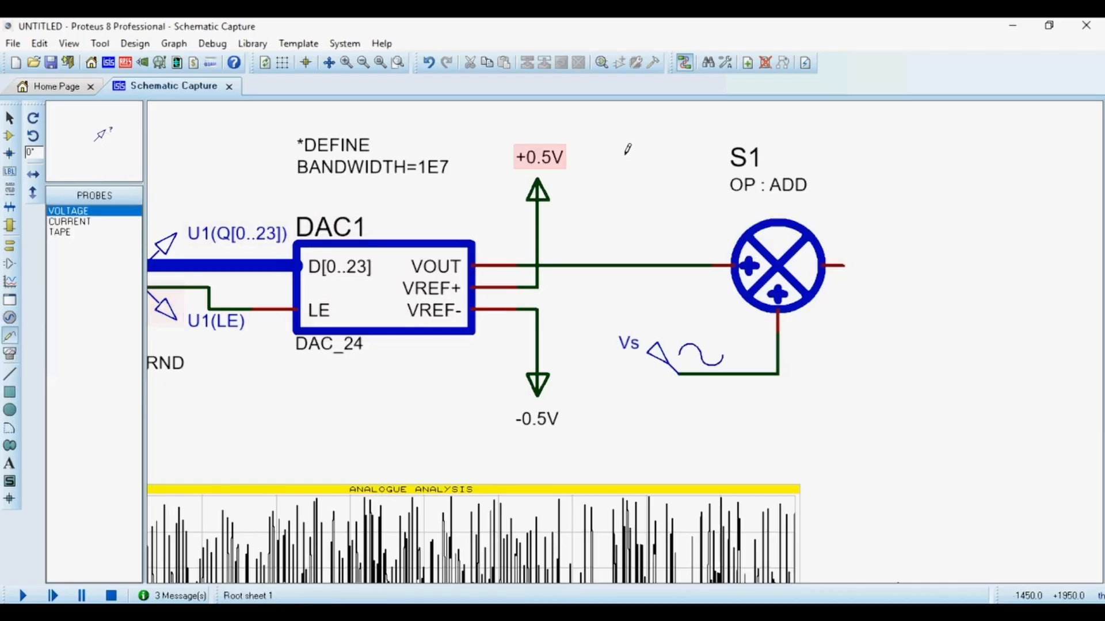
click(617, 265)
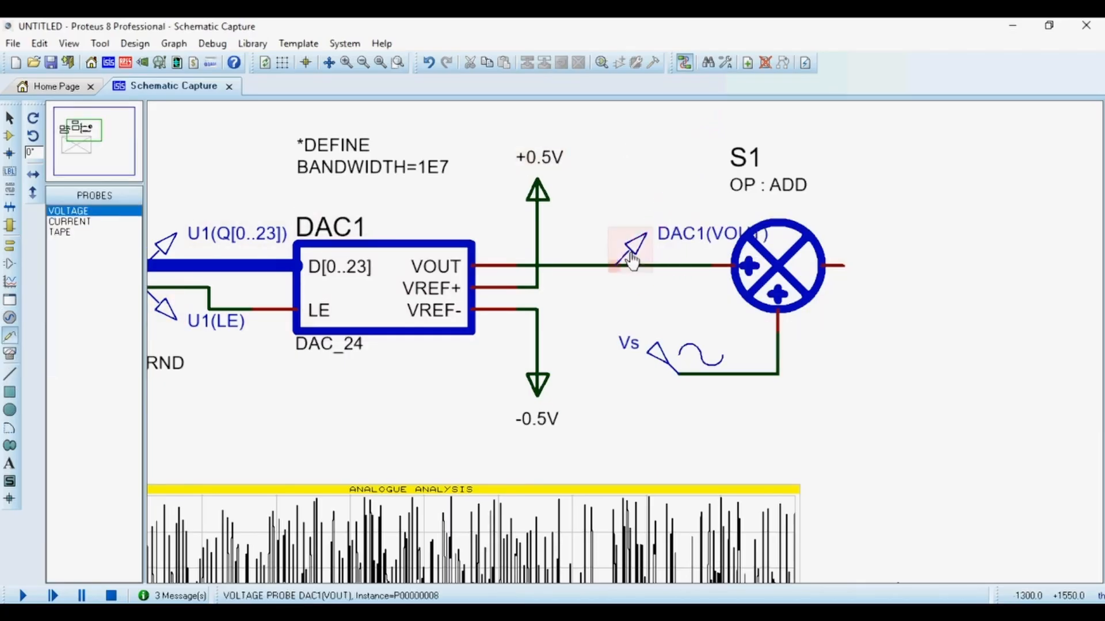
double_click(633, 257)
text(Vb)
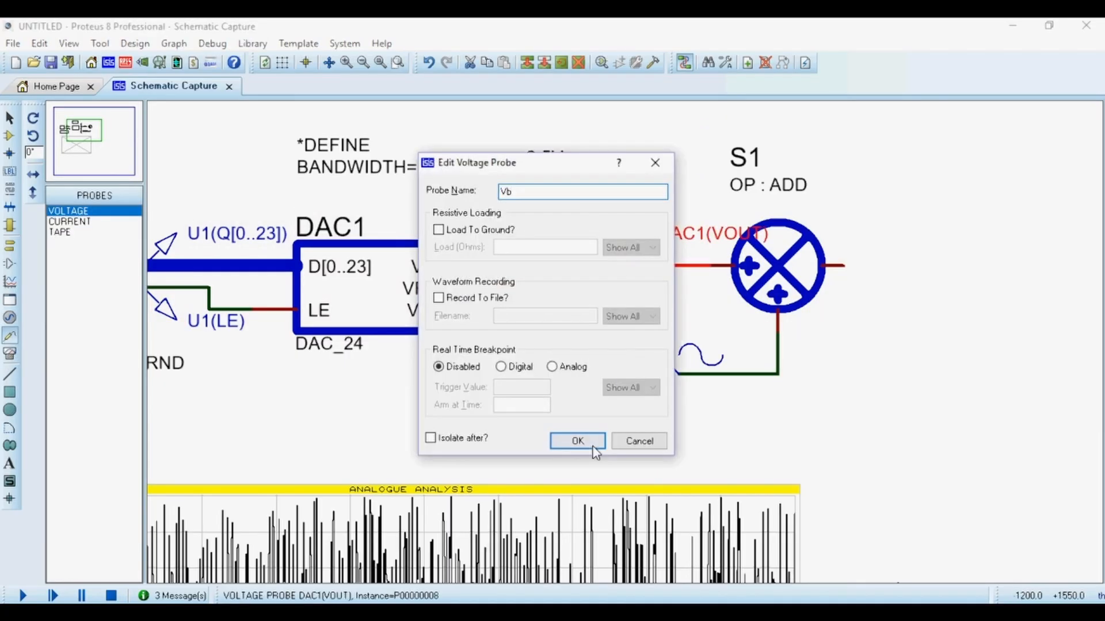
click(577, 441)
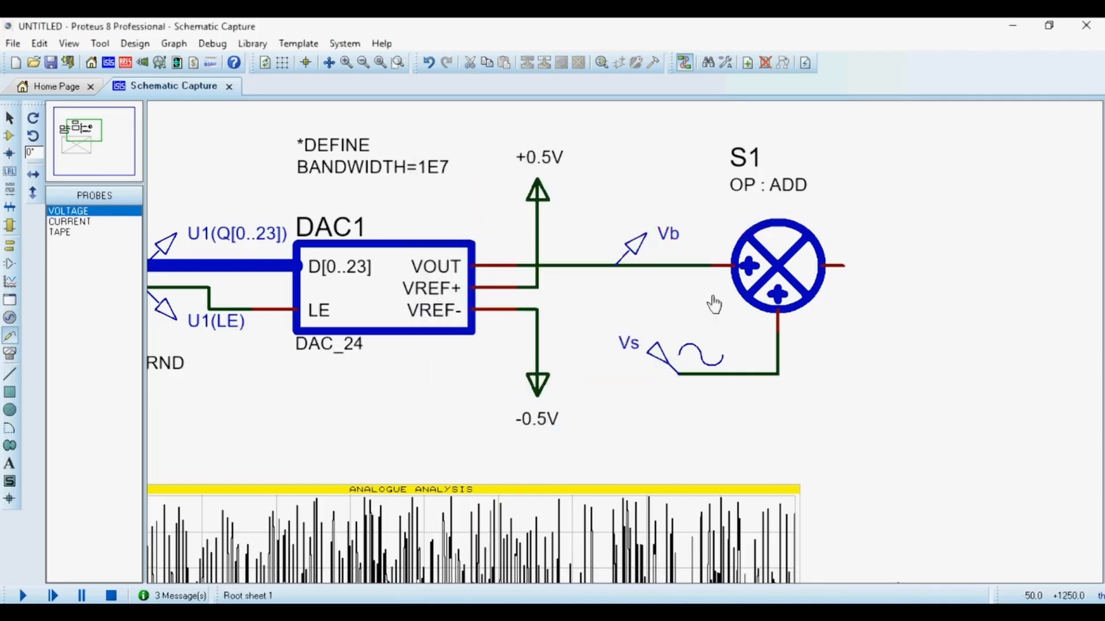
Place a voltage probe on the ADD operator's output and name it Vout.
click(888, 265)
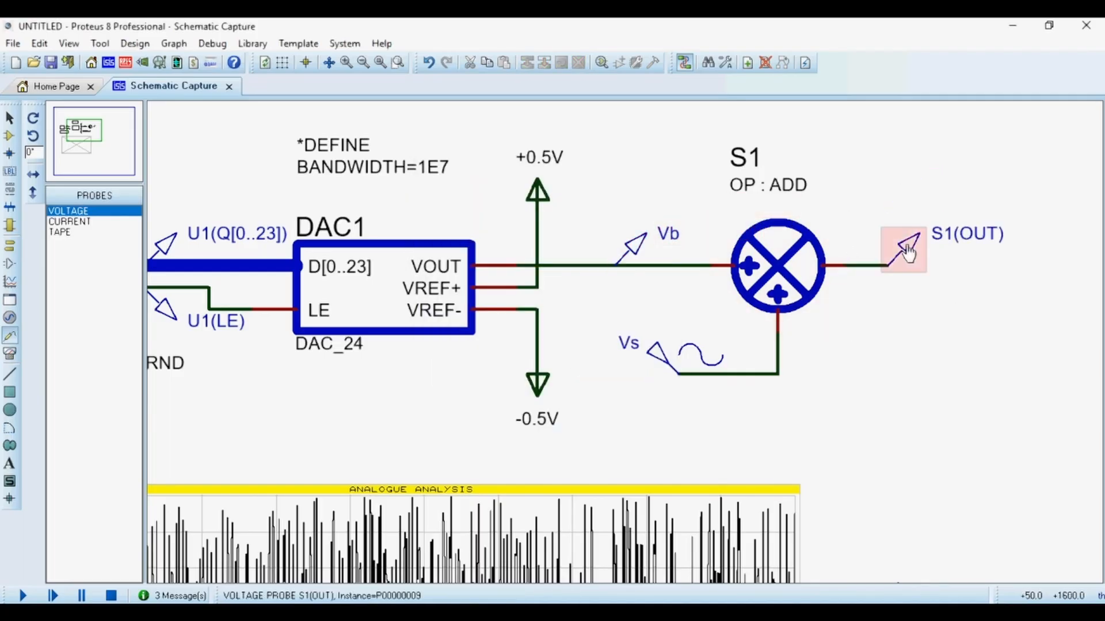
double_click(907, 250)
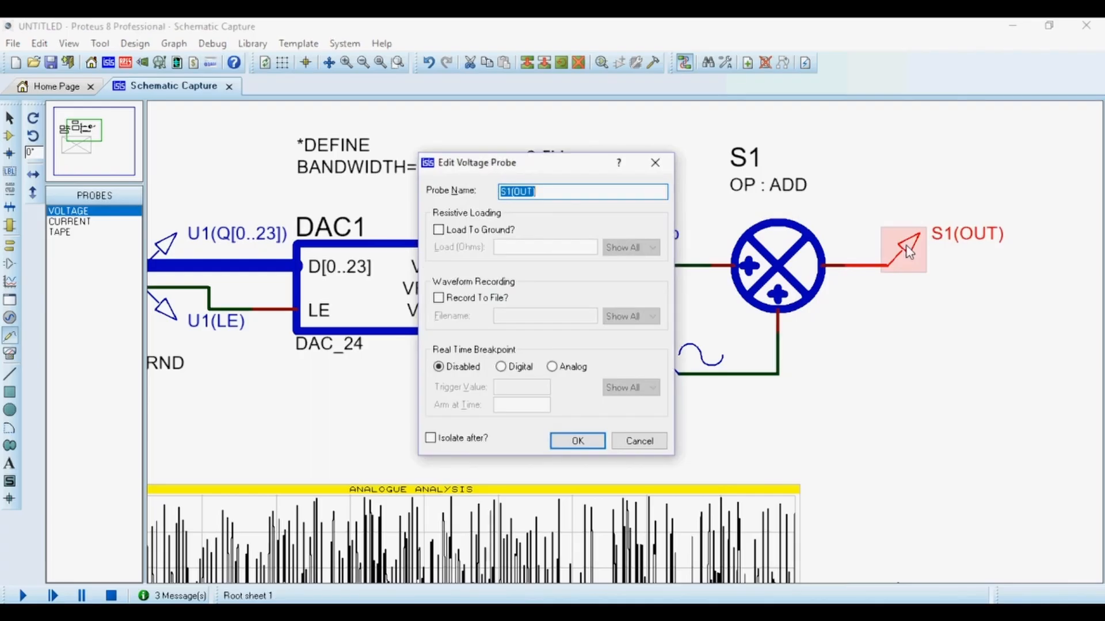
text(Vout)
key(Return)
Add the Vb probe as a trace to the analogue graph.
scroll(772, 268, down, 2)
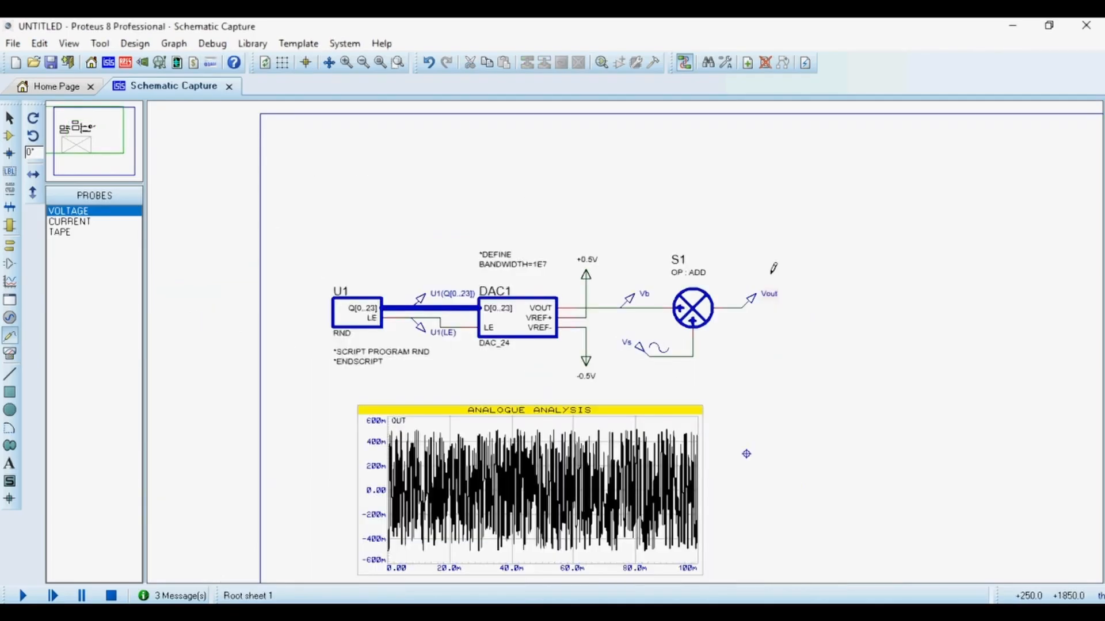
scroll(627, 353, up, 1)
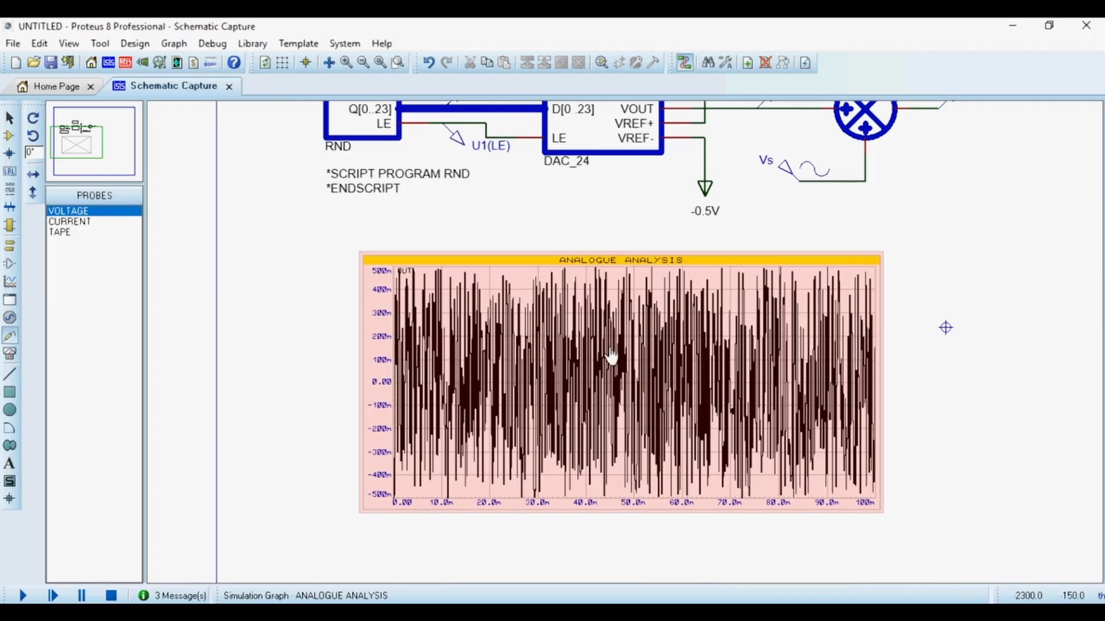
click(611, 358)
key(ctrl+a)
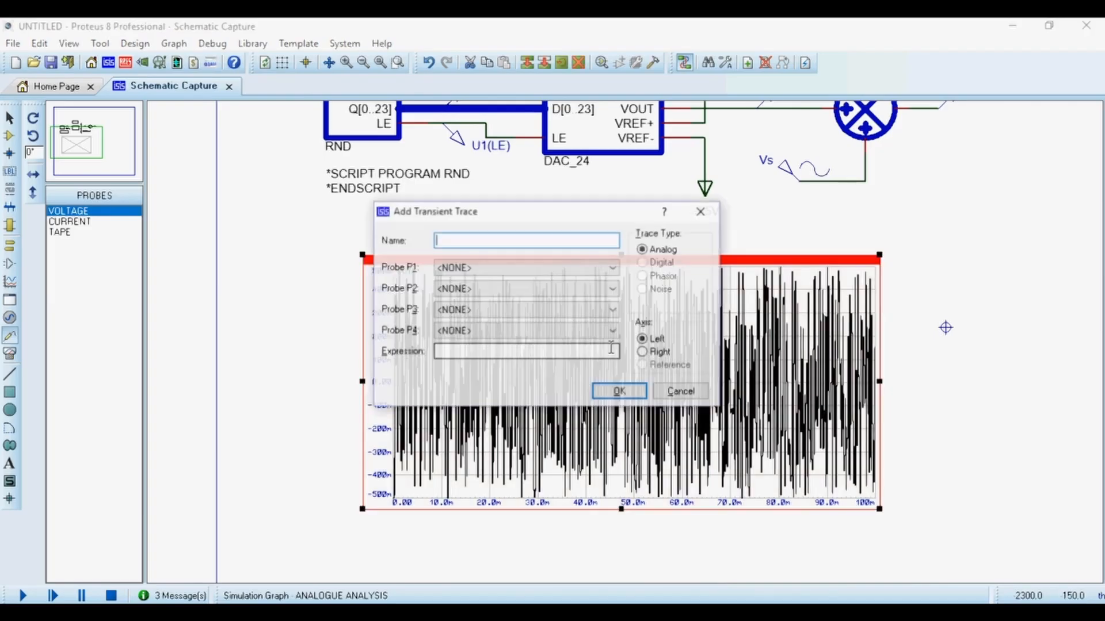
click(520, 267)
click(466, 320)
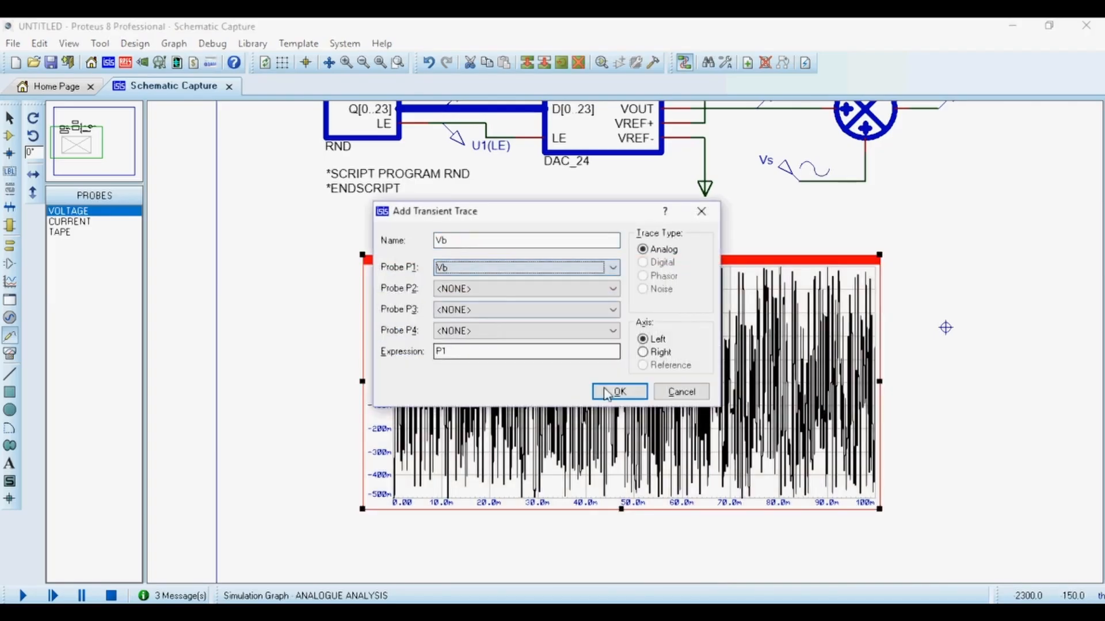
click(611, 394)
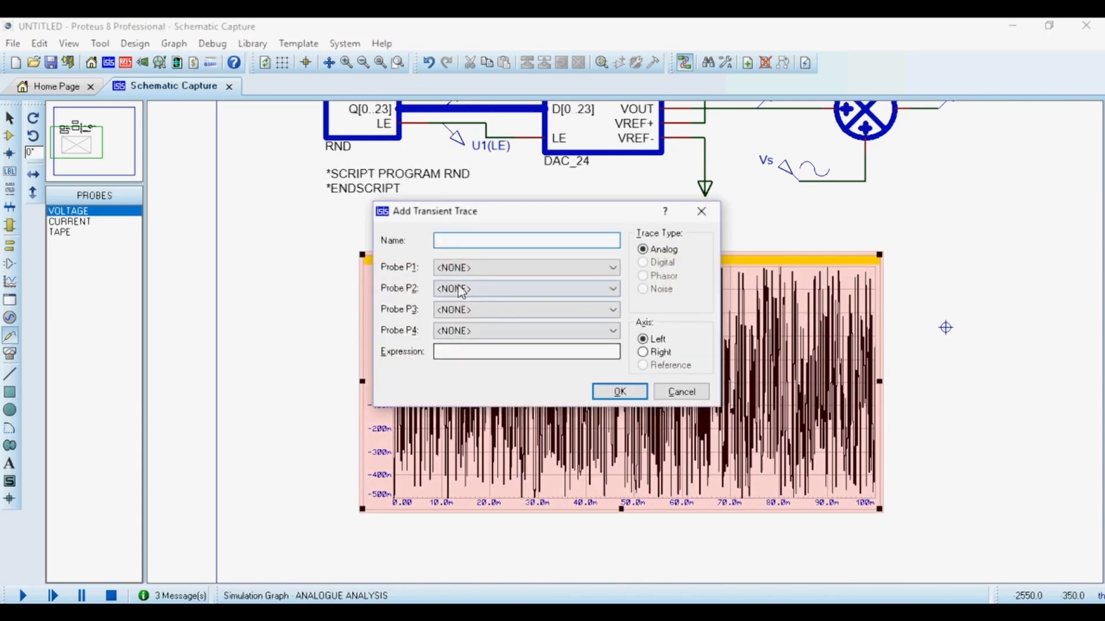
Add the Vout and Vs probes as further traces to the analogue graph.
click(468, 269)
click(468, 315)
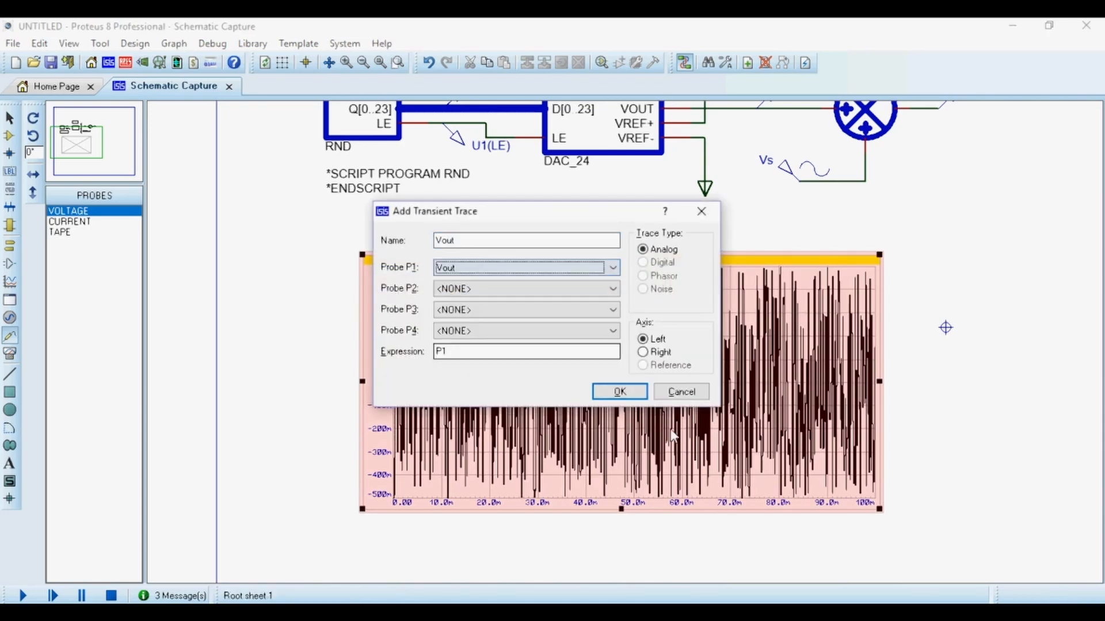
click(621, 393)
key(ctrl+a)
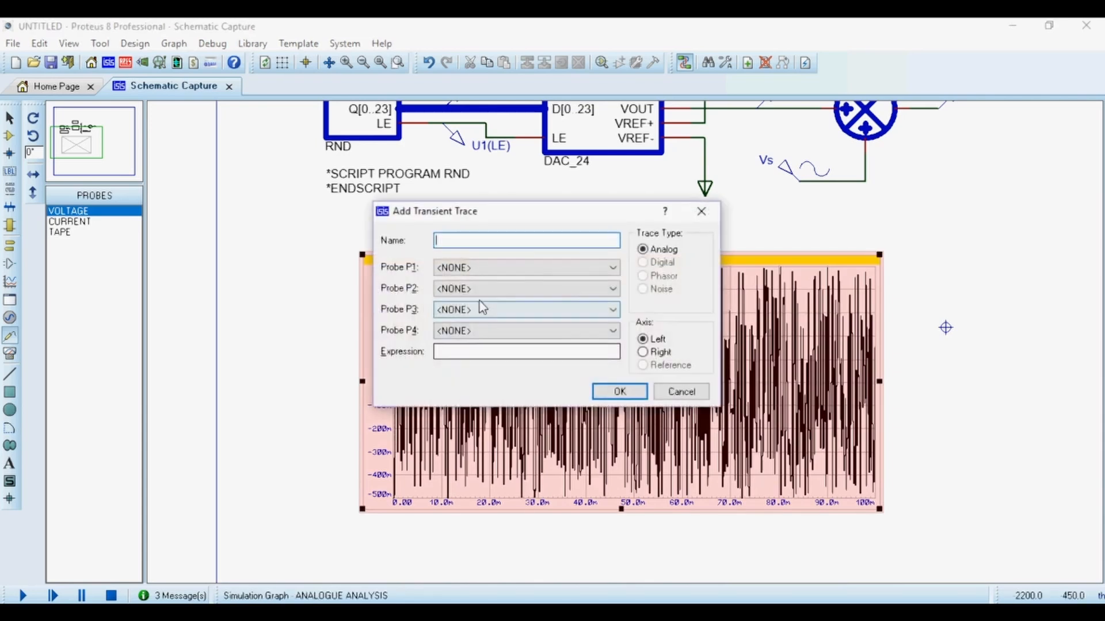
click(465, 269)
click(500, 343)
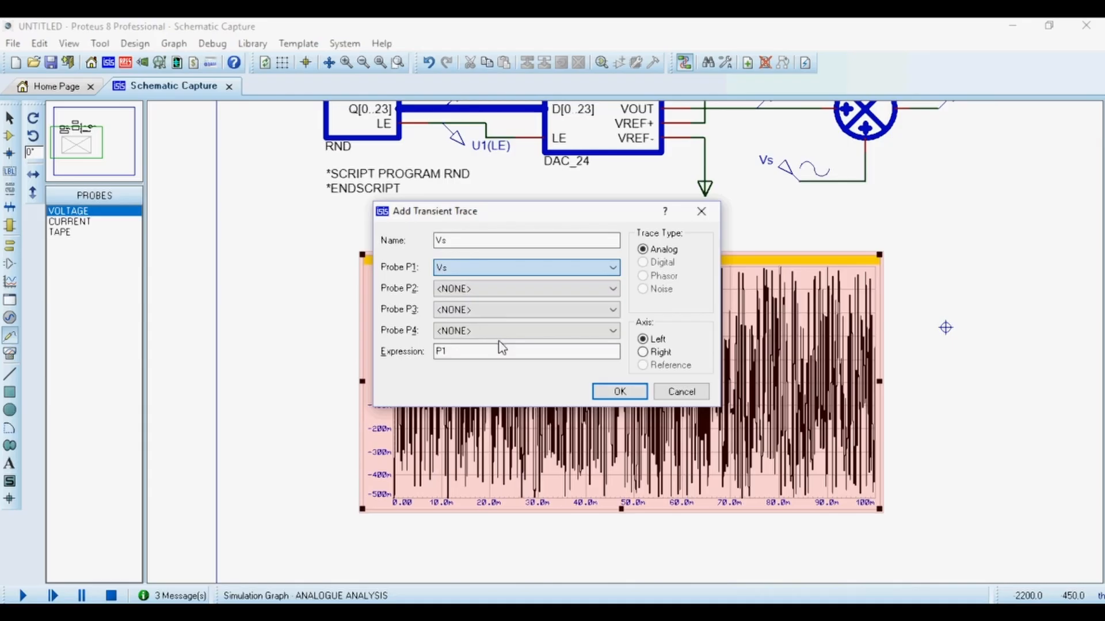
click(620, 392)
Open the analogue graph maximized and zoom into the three traces.
right_click(636, 349)
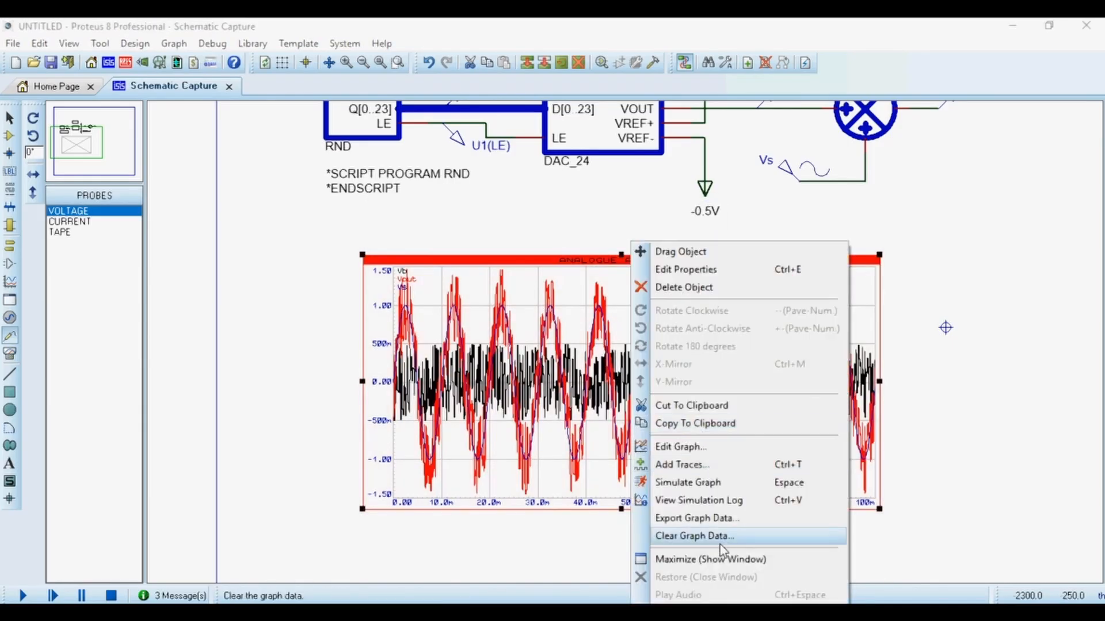
click(710, 559)
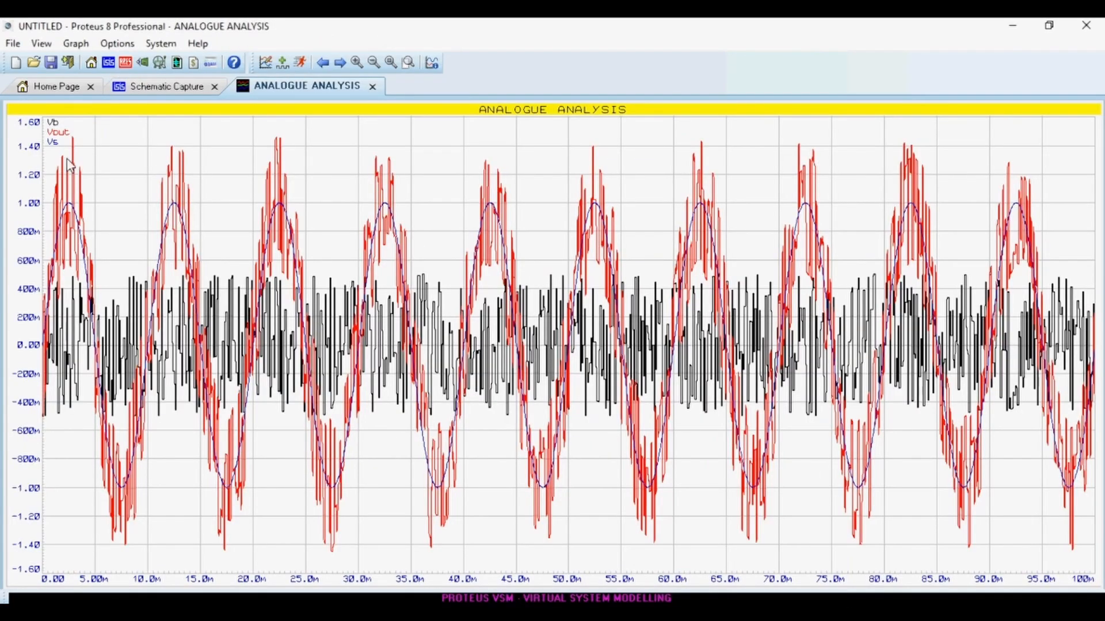
scroll(389, 270, up, 1)
scroll(556, 354, up, 2)
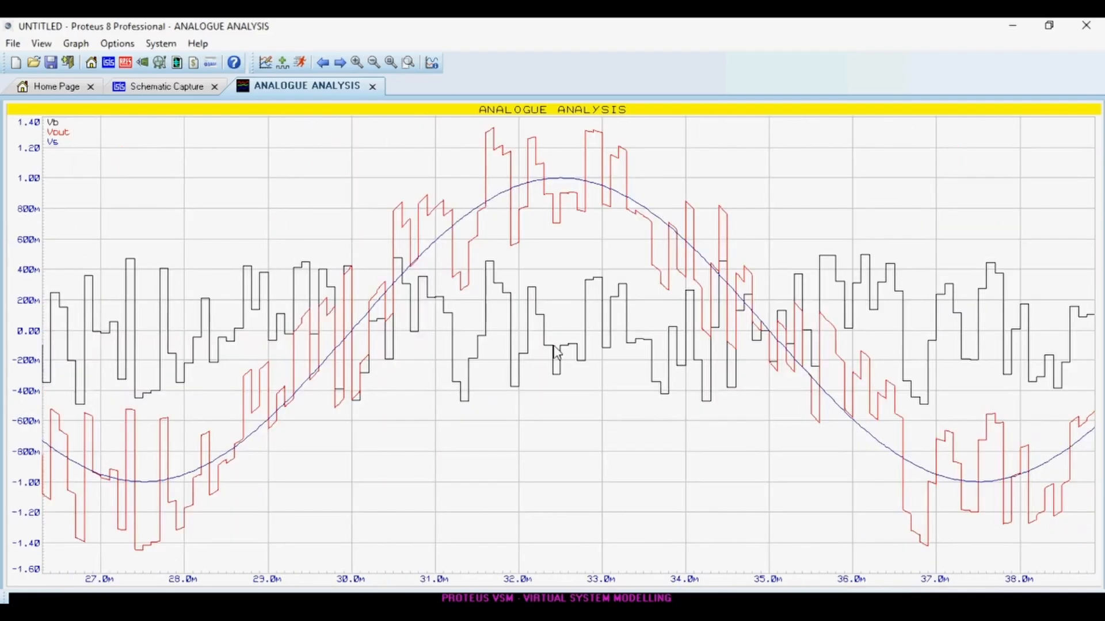
scroll(556, 354, down, 1)
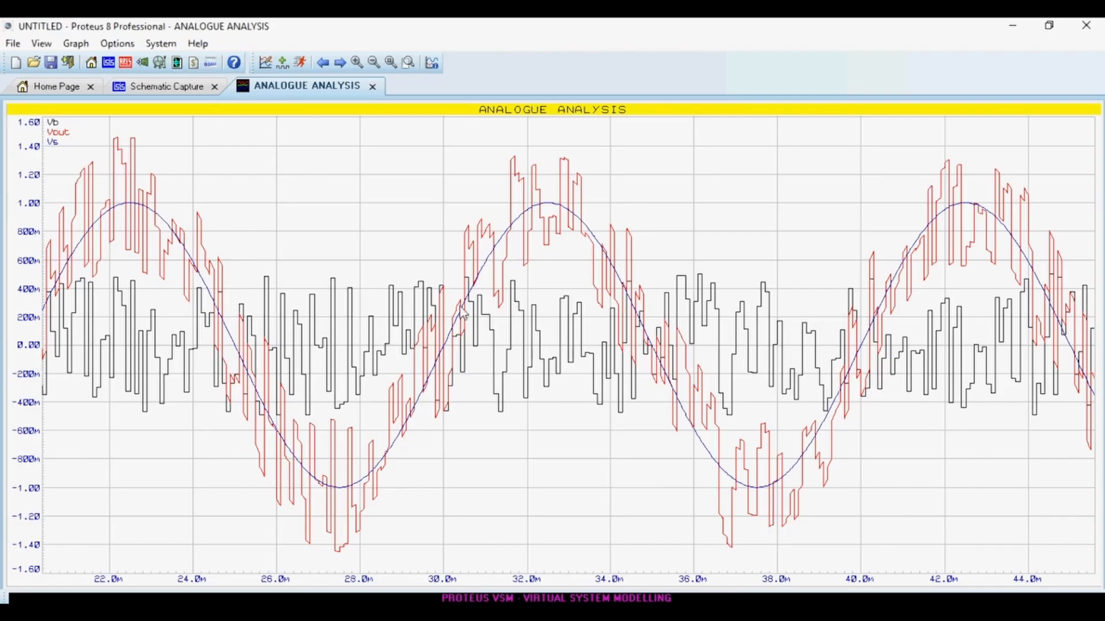
Re-run the graph simulation several times, compare the traces, and close the maximized graph window.
key(space)
key(space)
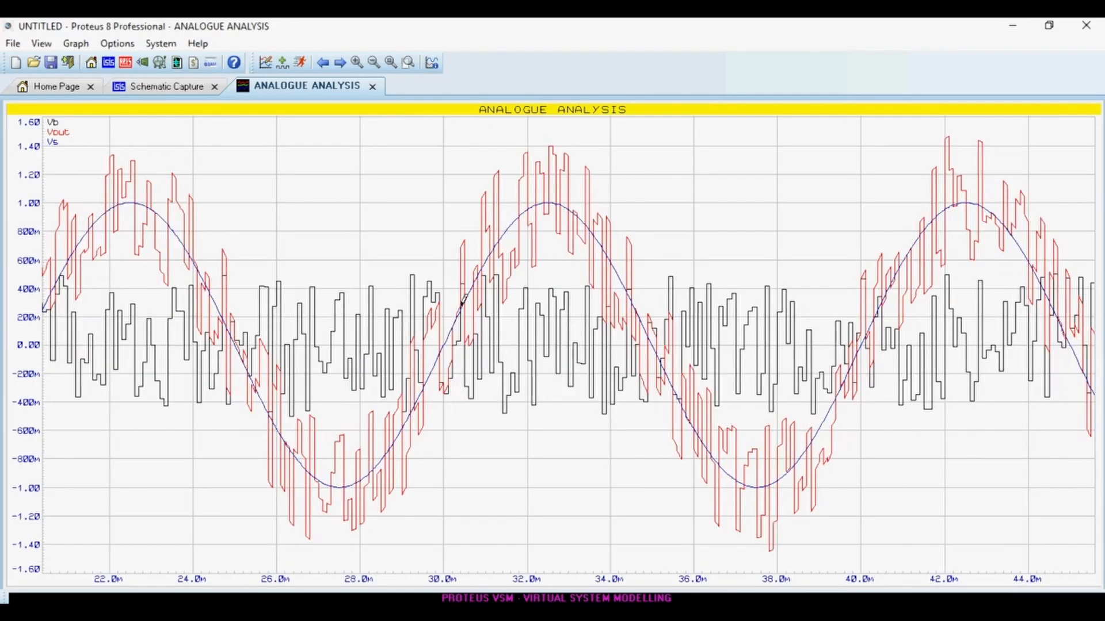
scroll(461, 305, down, 3)
key(space)
key(space)
key(space)
key(space)
key(space)
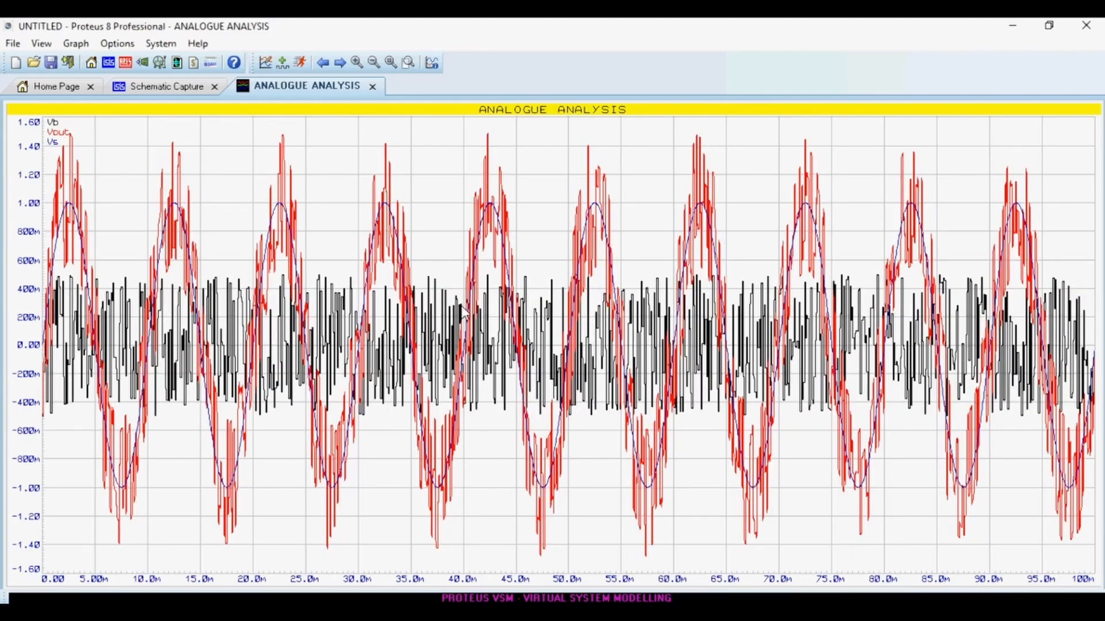
scroll(463, 311, up, 2)
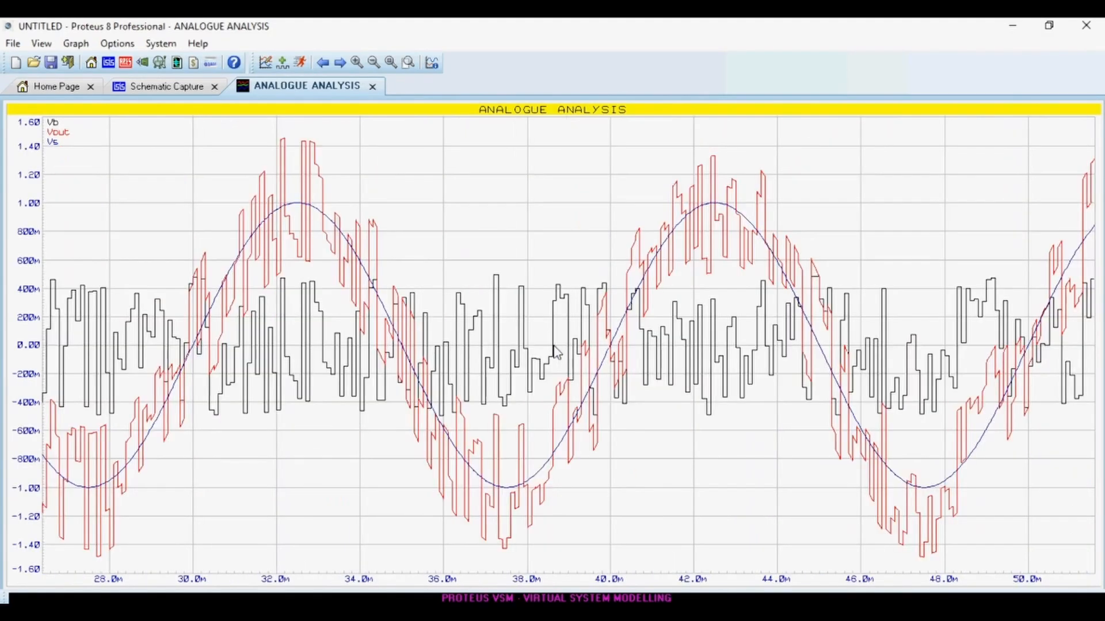
click(371, 92)
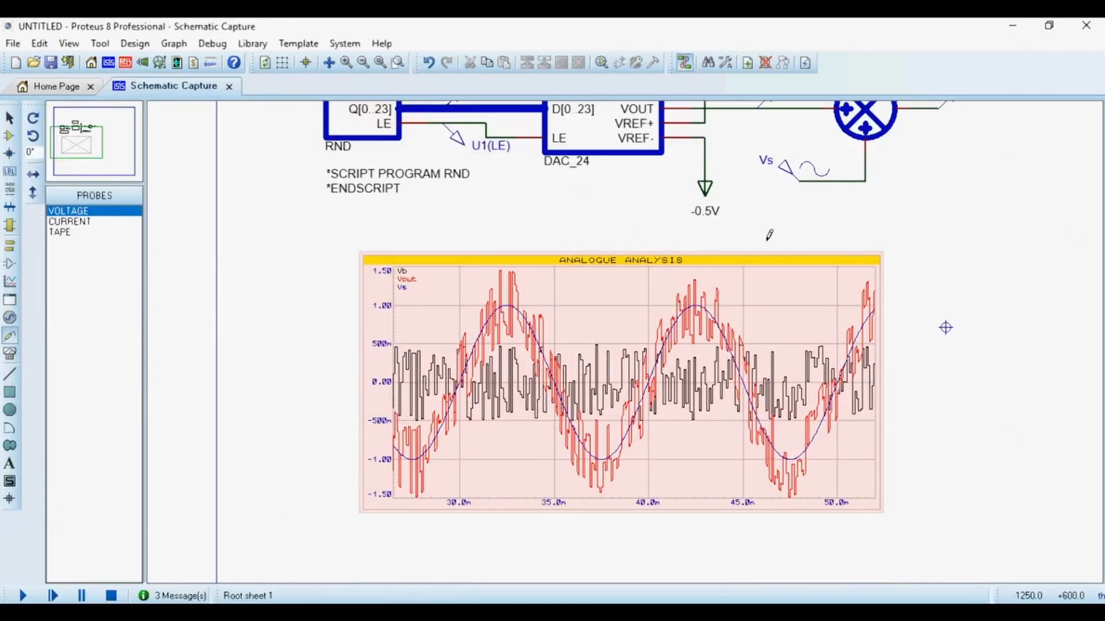
Change the negative reference terminal's label to -0.1V.
scroll(765, 236, down, 1)
scroll(612, 335, up, 2)
scroll(645, 290, up, 1)
double_click(637, 358)
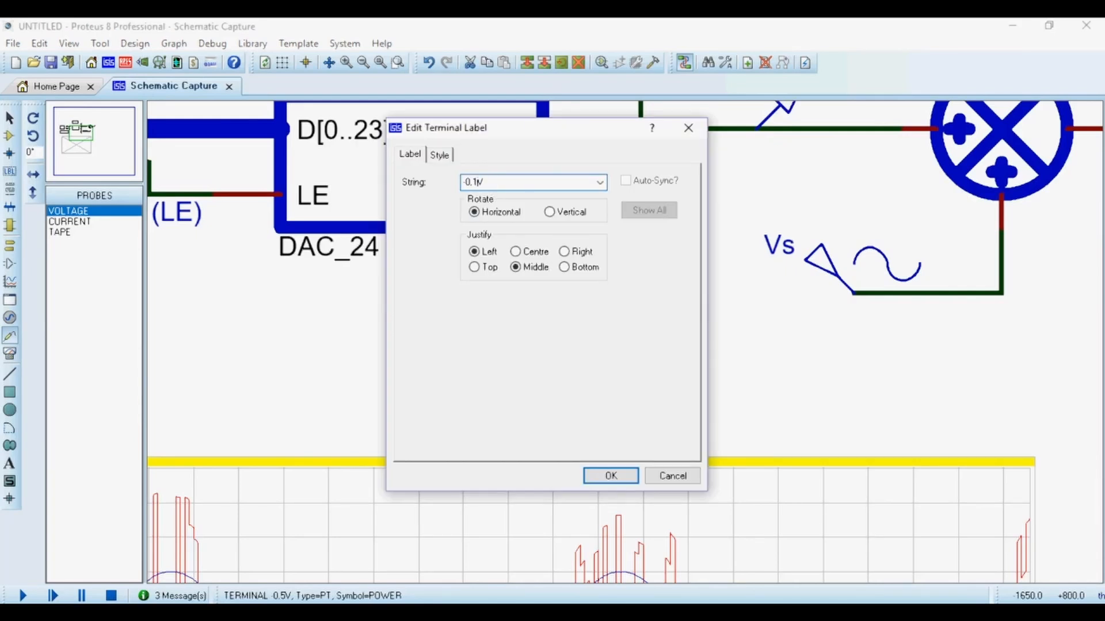
key(Return)
Change the positive reference terminal's label to +0.1V.
scroll(633, 351, down, 2)
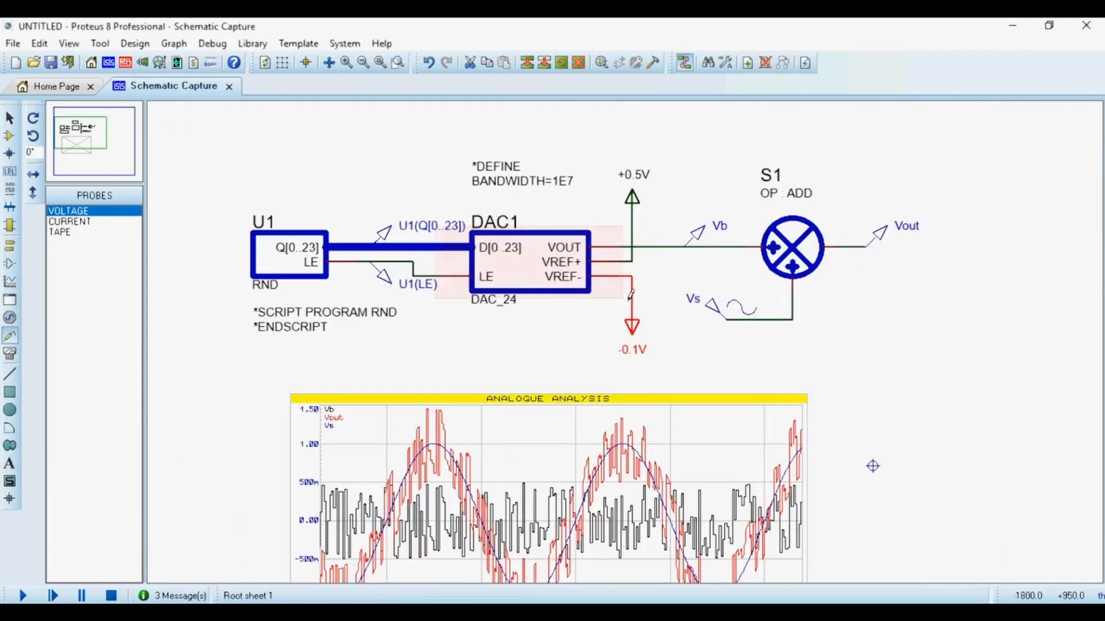
double_click(646, 183)
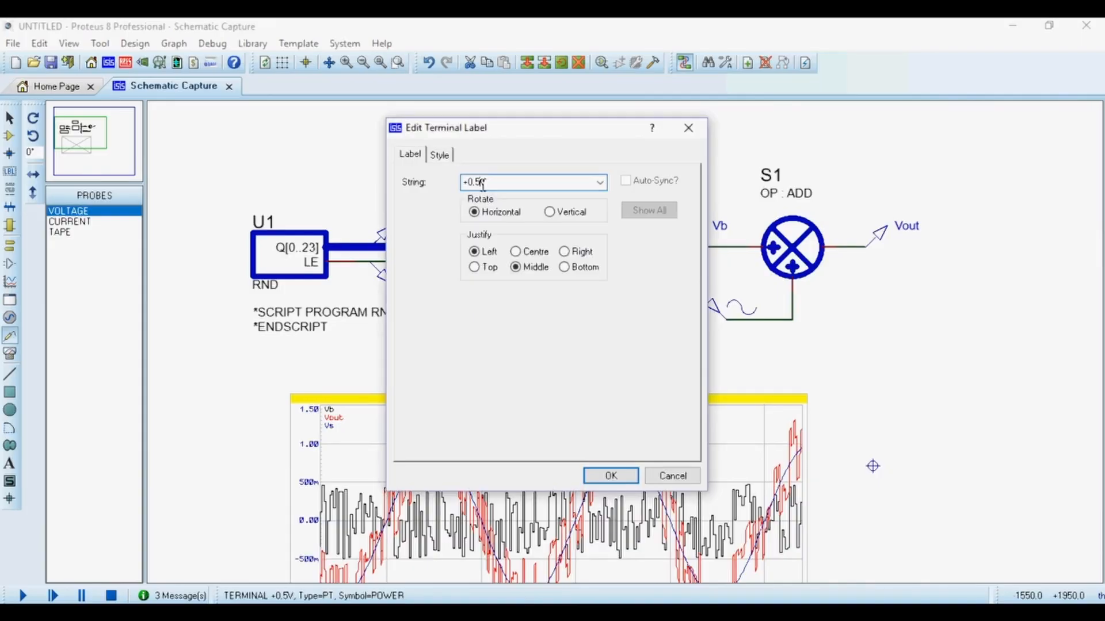
text(1)
key(Return)
Re-simulate the analogue graph and zoom in to inspect the traces.
scroll(485, 190, down, 1)
scroll(524, 500, up, 1)
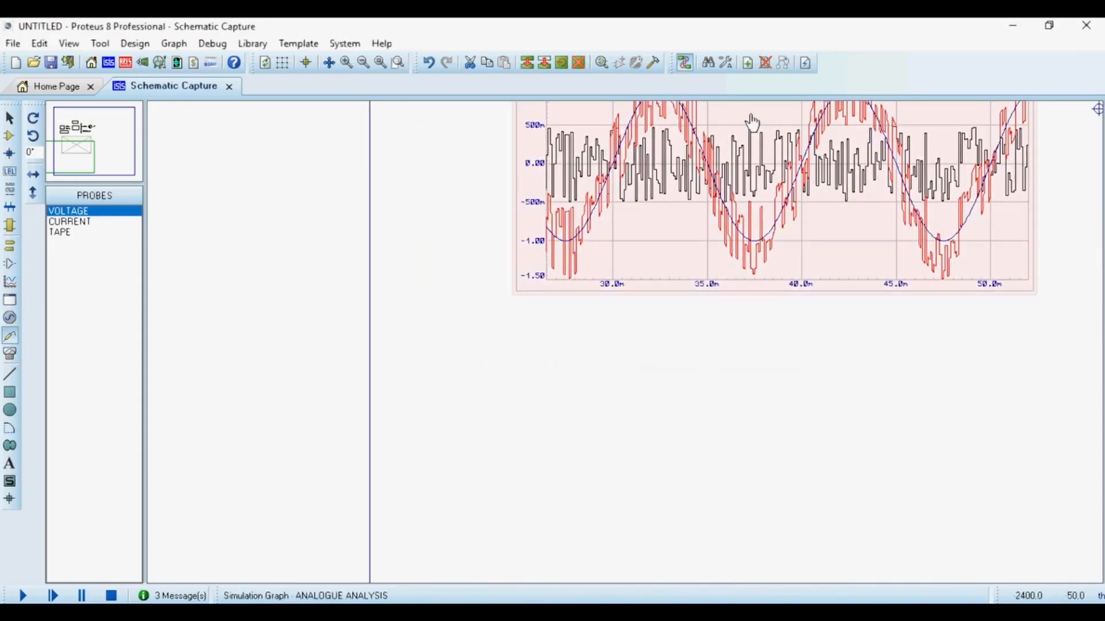
click(752, 122)
key(space)
scroll(636, 342, down, 1)
scroll(751, 251, up, 2)
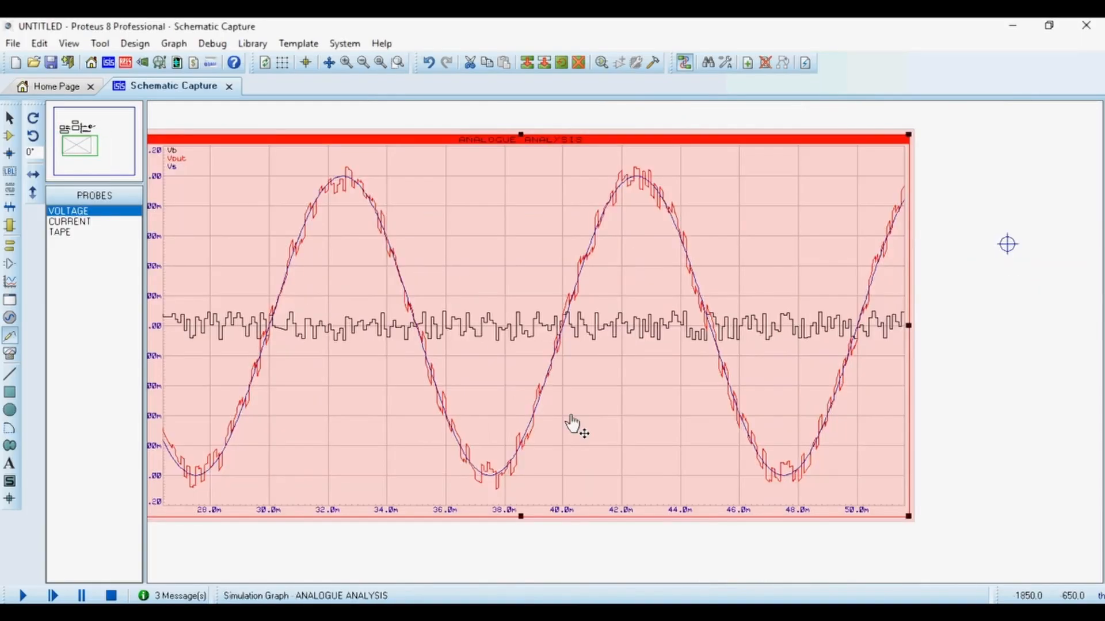
scroll(581, 350, down, 1)
scroll(608, 353, up, 1)
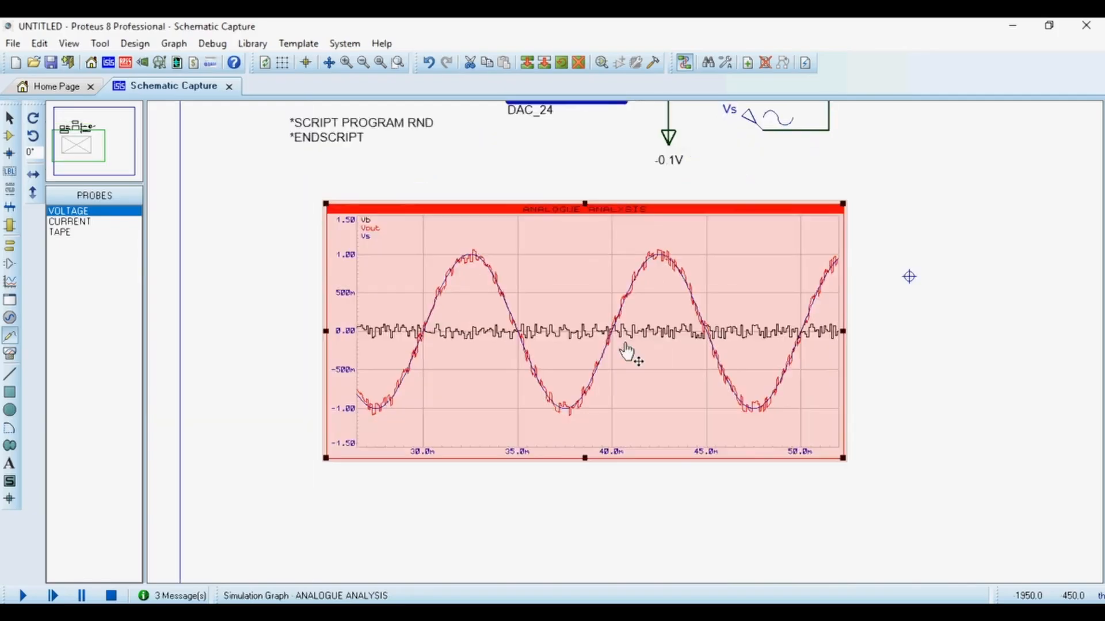
Change the positive reference terminal's label to +1V.
scroll(629, 352, down, 1)
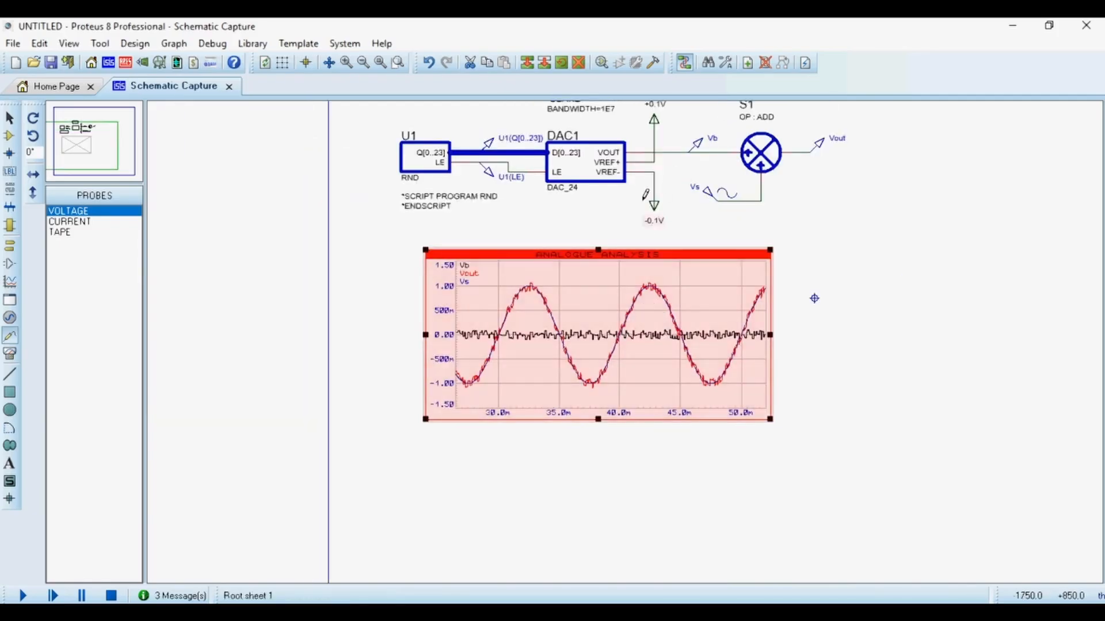
scroll(656, 115, up, 2)
click(645, 180)
click(647, 173)
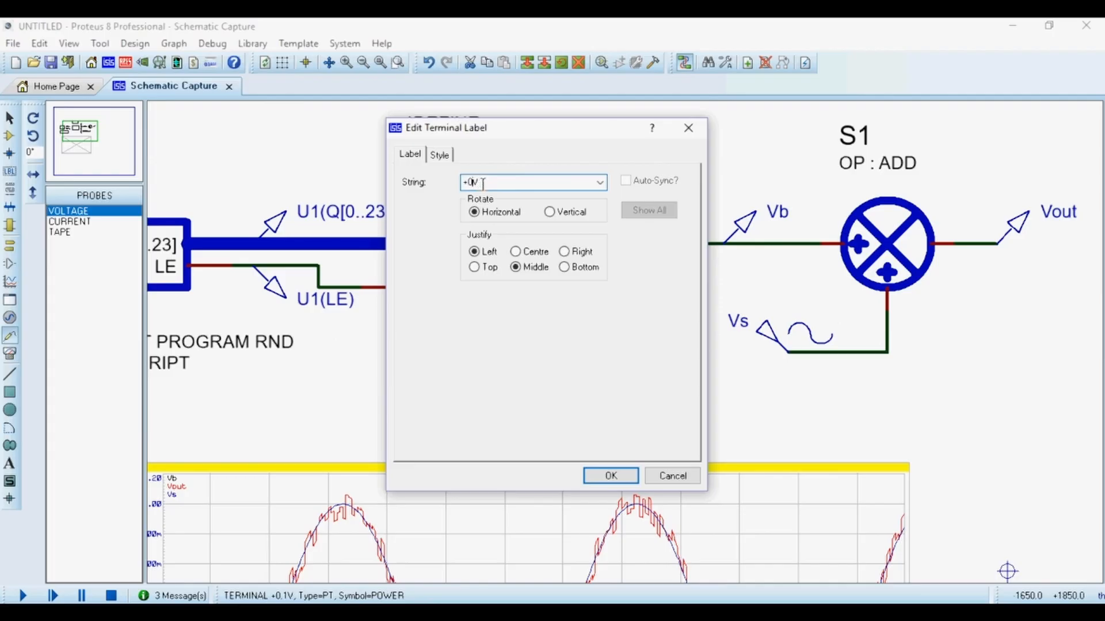
key(Return)
Change the negative reference terminal's label to -1V.
click(646, 398)
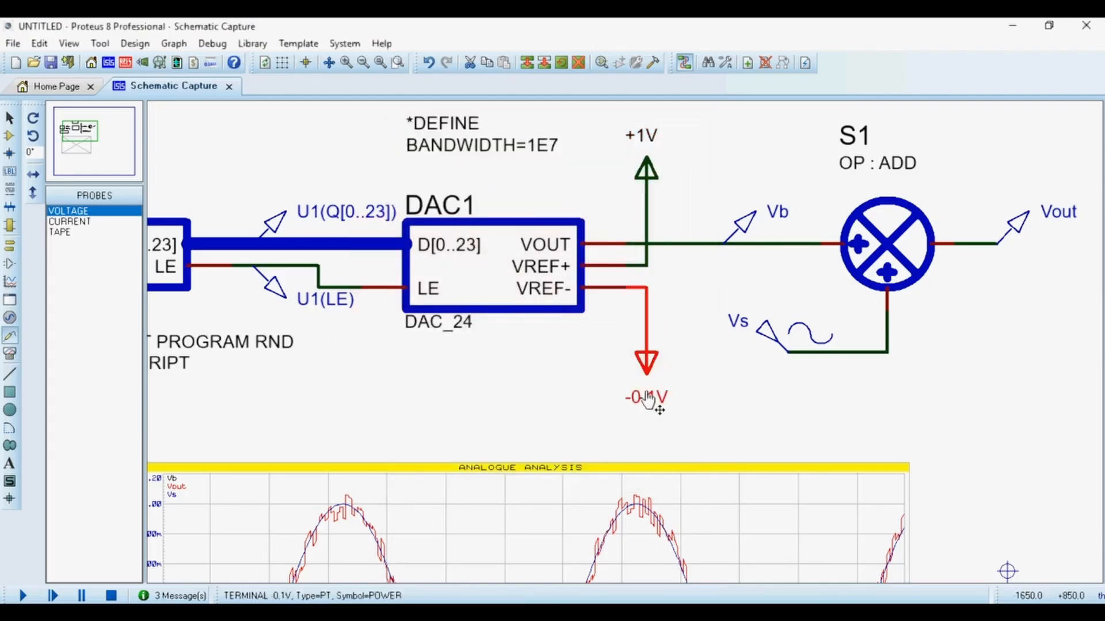
click(646, 398)
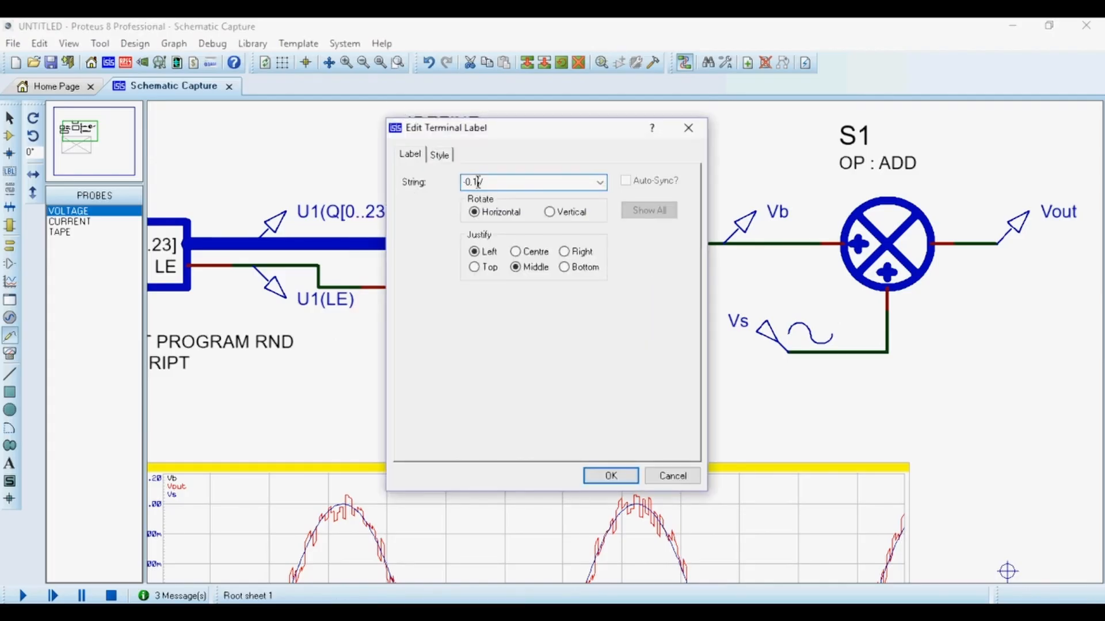
text(-1V)
key(Return)
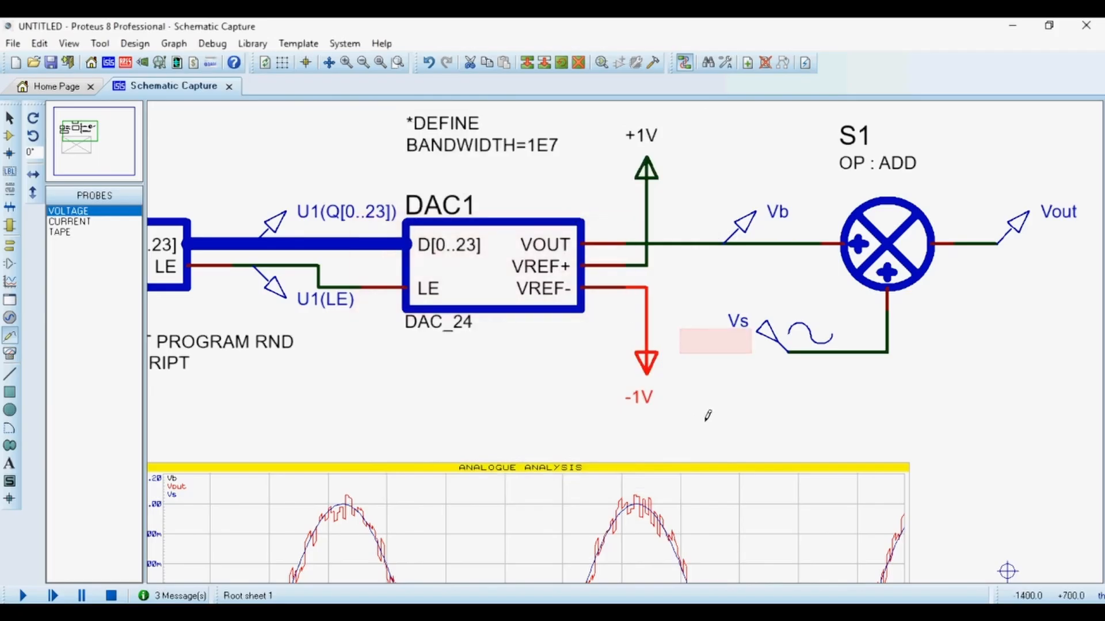
Re-simulate the analogue graph, view it maximized, and close the graph window.
scroll(633, 488, down, 2)
click(633, 488)
key(space)
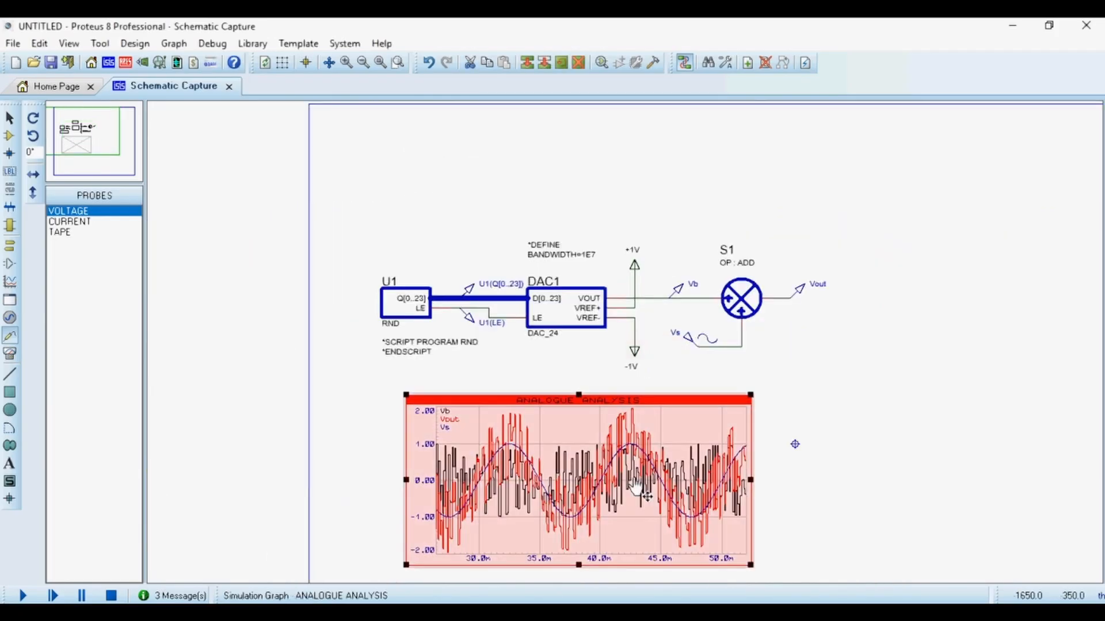
scroll(648, 496, up, 1)
right_click(502, 243)
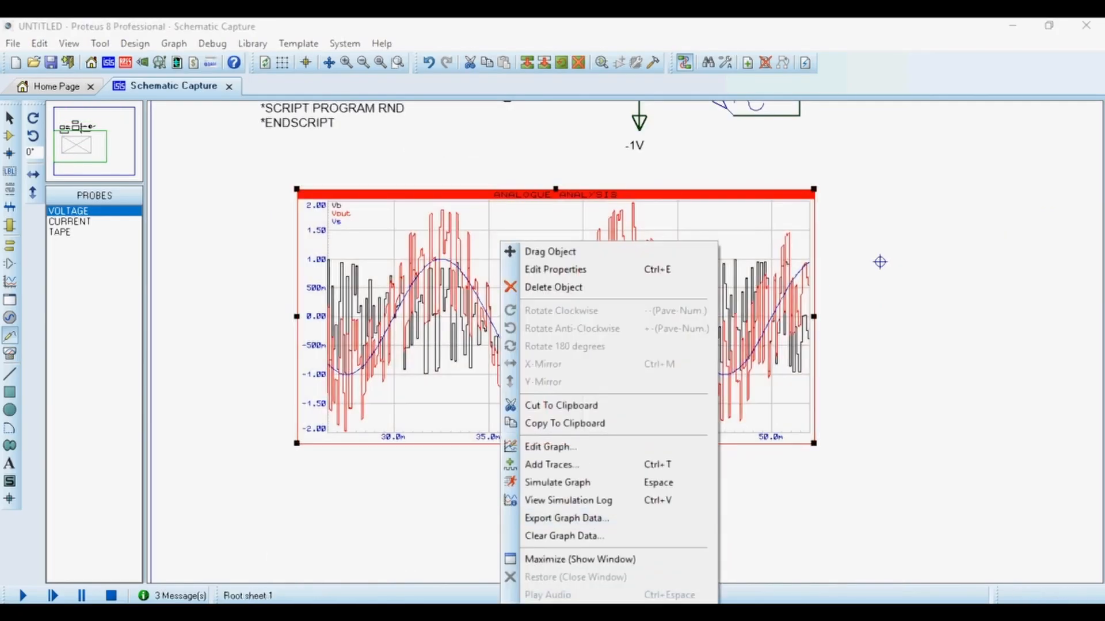
click(557, 560)
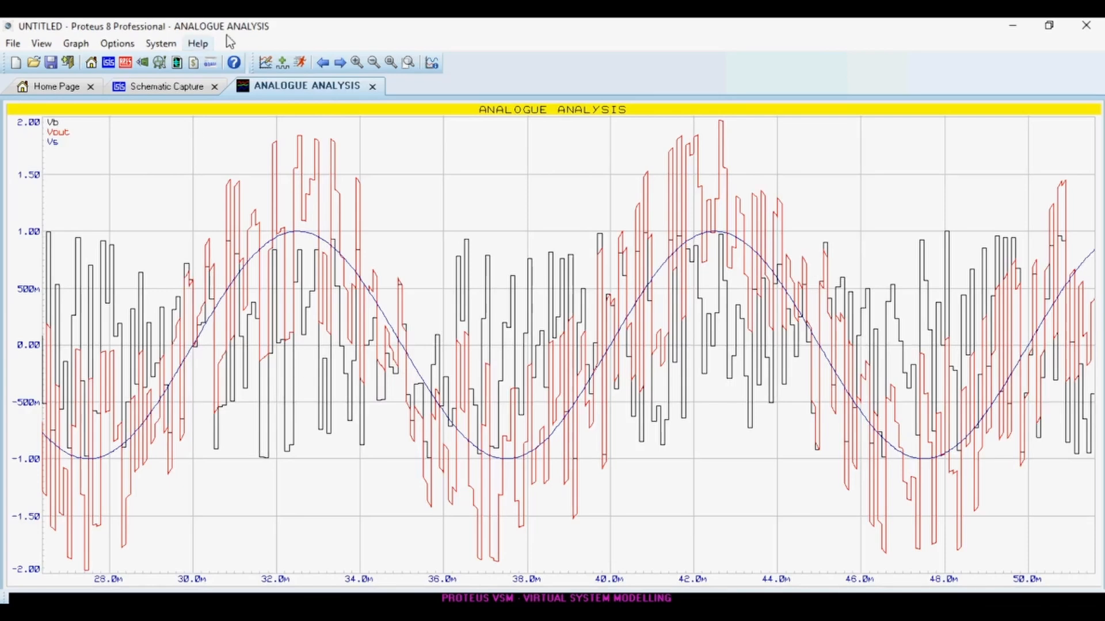
click(372, 86)
Pick the 1° ORD : LP_F Laplace first-order low-pass filter from the device library by searching for filter.
click(736, 120)
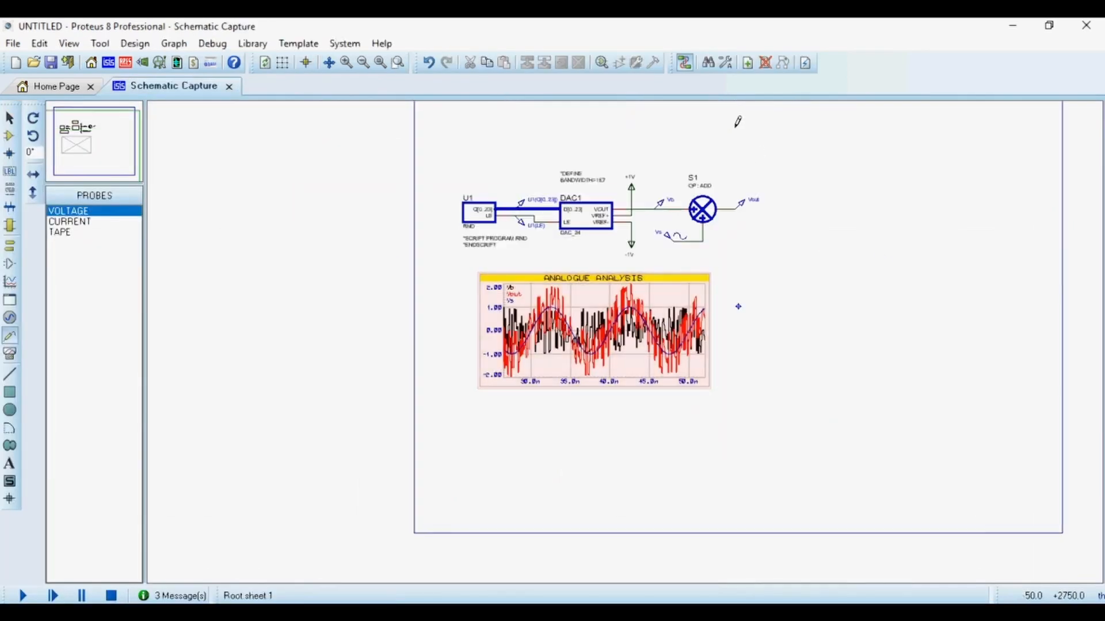
scroll(703, 218, up, 1)
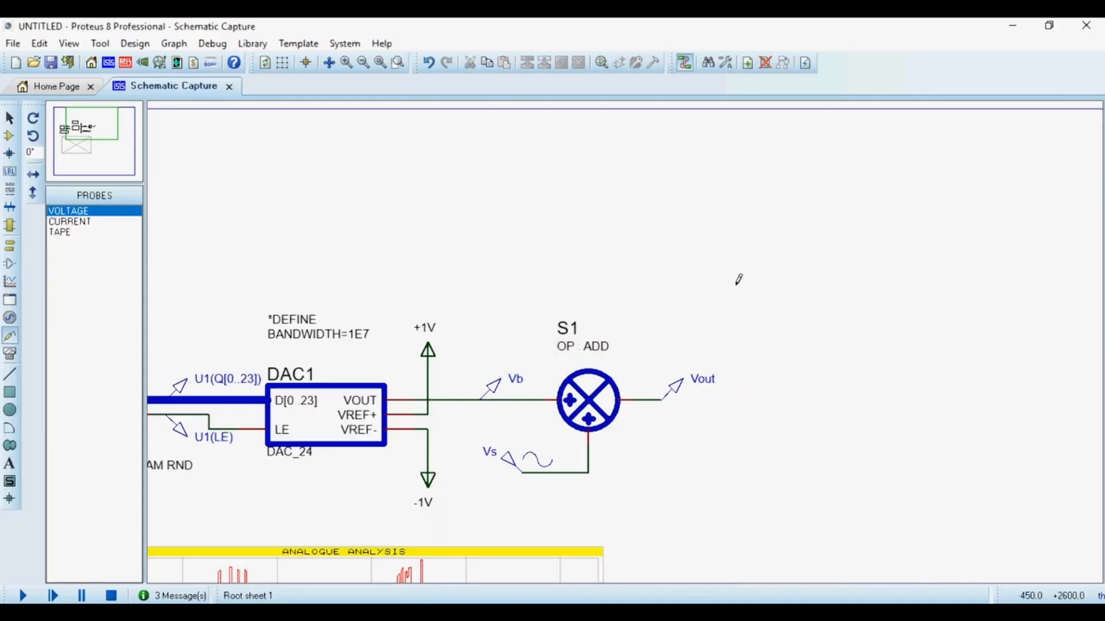
scroll(696, 301, down, 3)
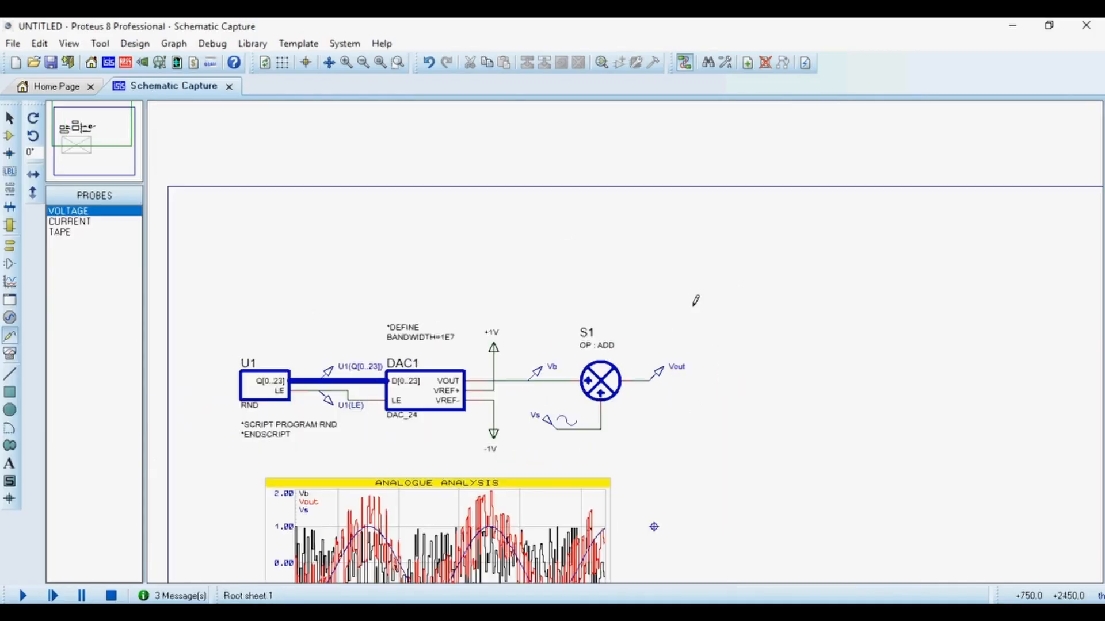
scroll(644, 463, up, 3)
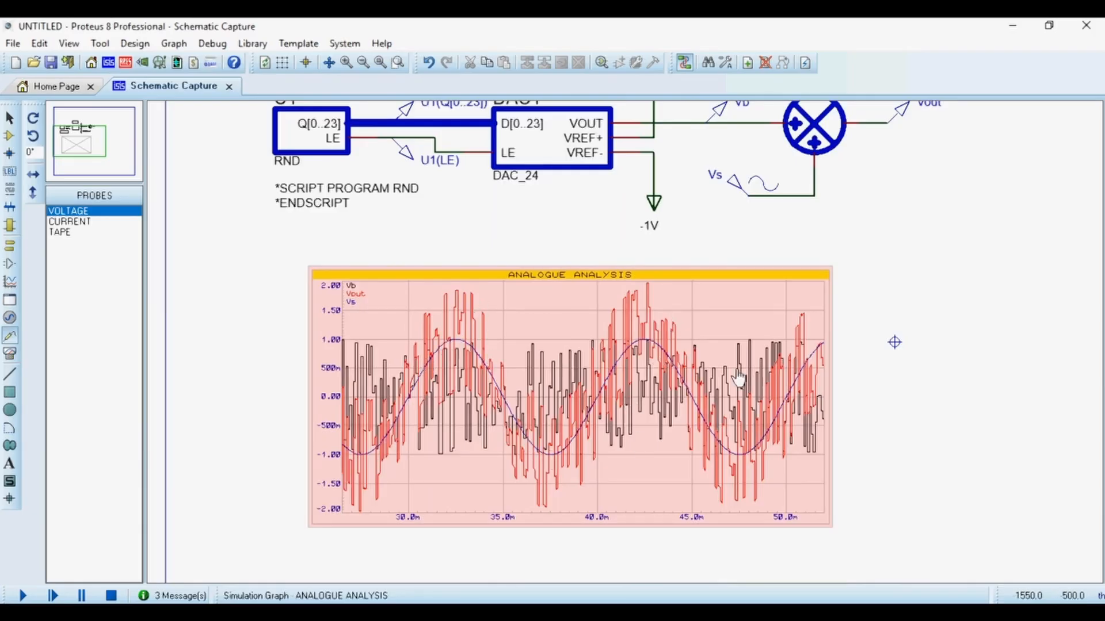
scroll(756, 192, down, 3)
scroll(582, 433, up, 2)
scroll(582, 433, up, 1)
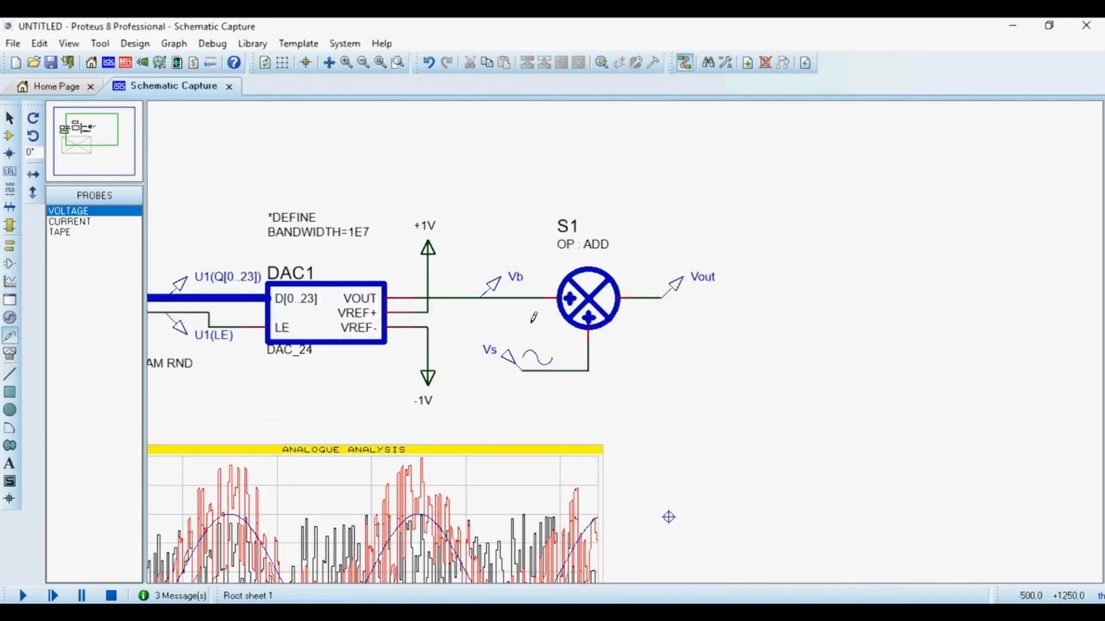
click(10, 137)
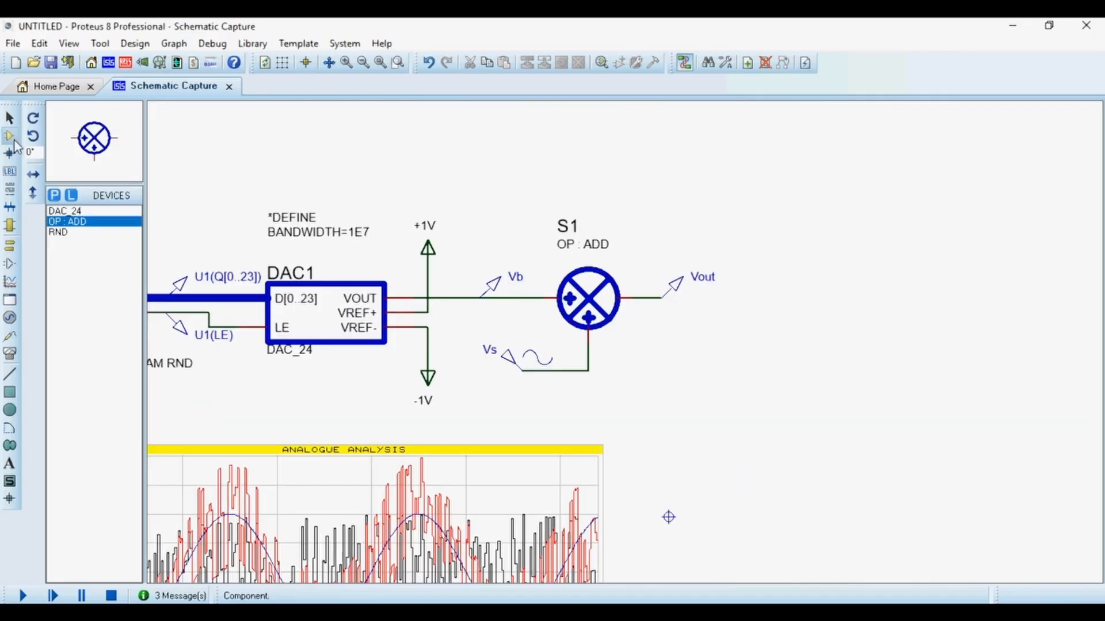
click(54, 195)
text(re)
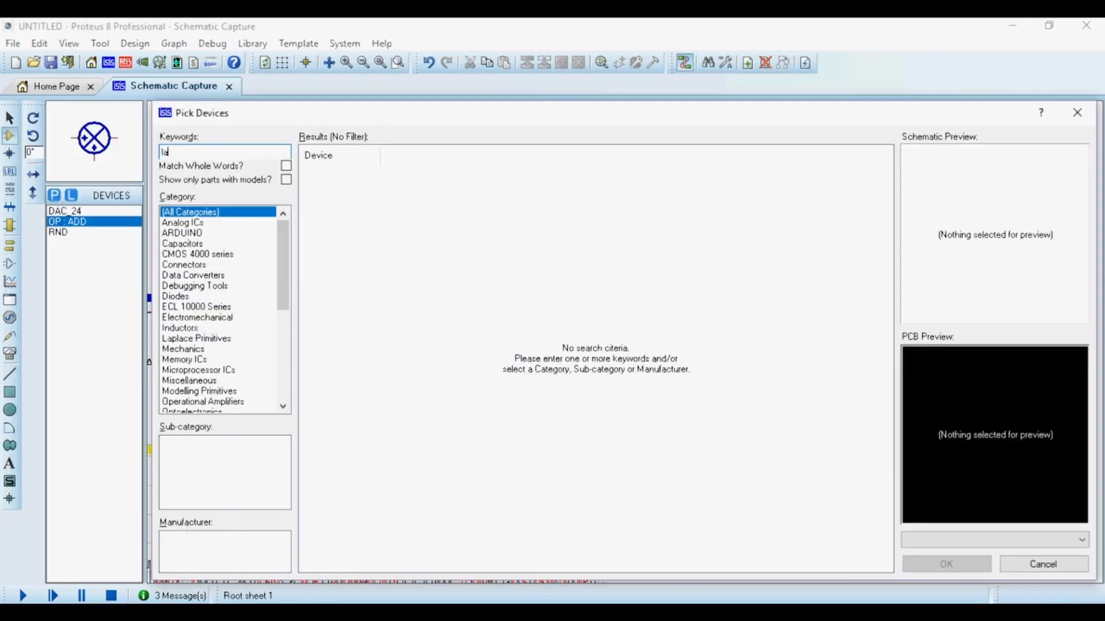
key(BackSpace)
key(BackSpace)
click(481, 175)
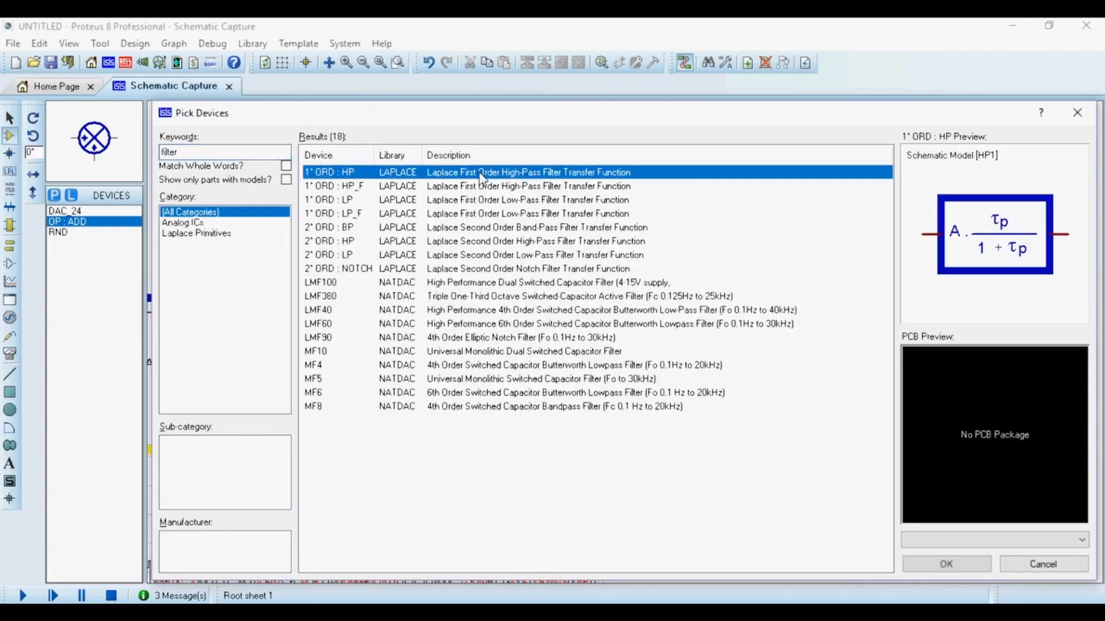
key(Down)
key(Down)
key(Down)
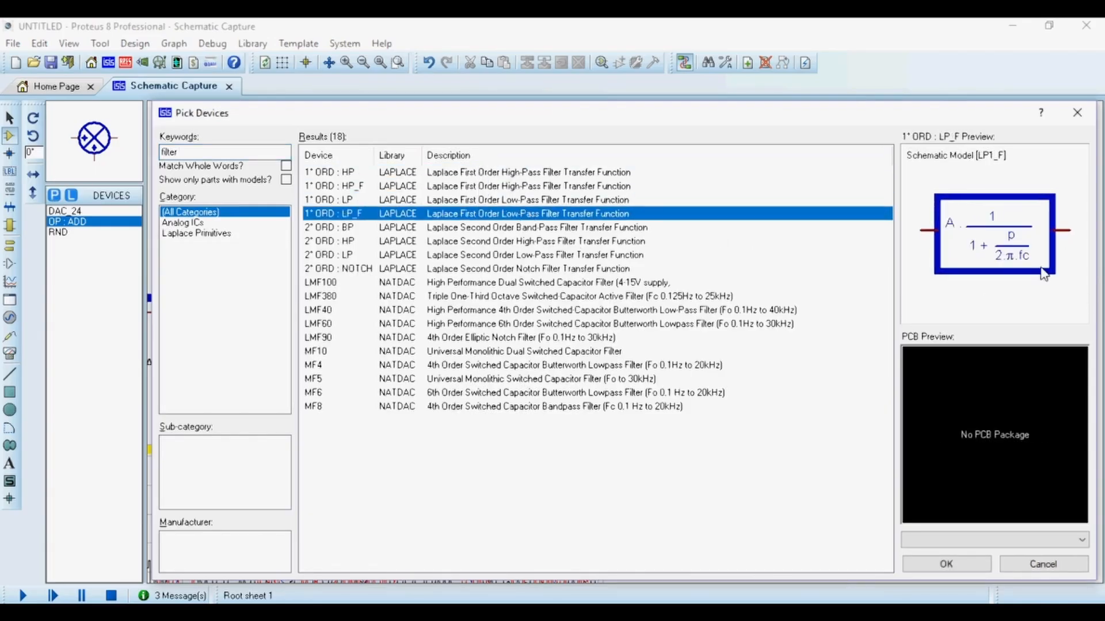
double_click(592, 218)
click(1077, 112)
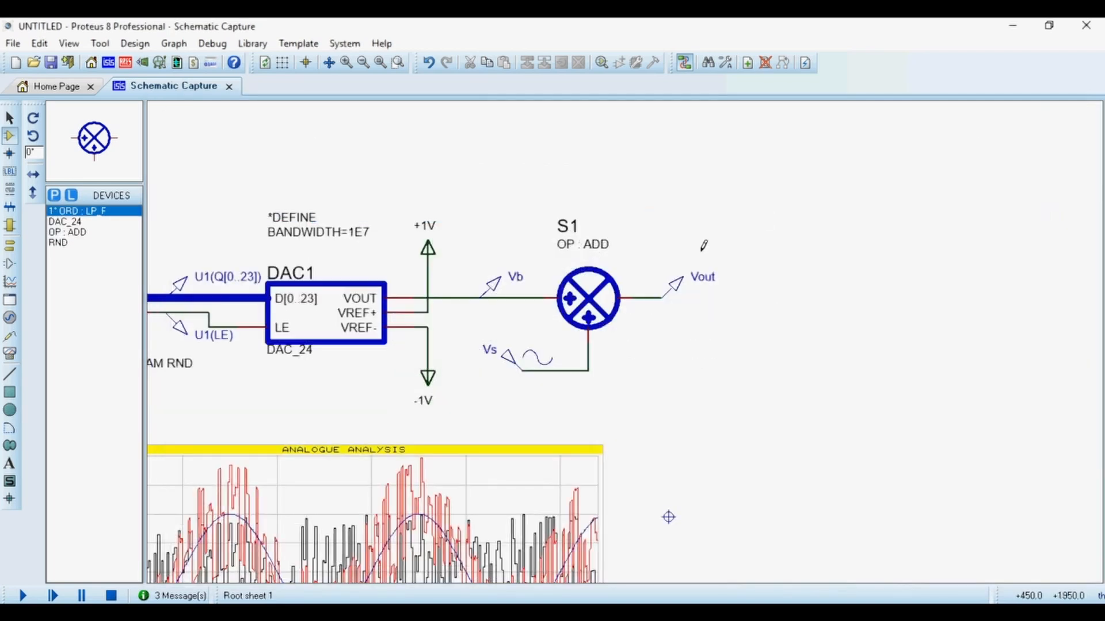
Place a low-pass filter LP1 after the adder and wire its input to the Vout net.
click(730, 321)
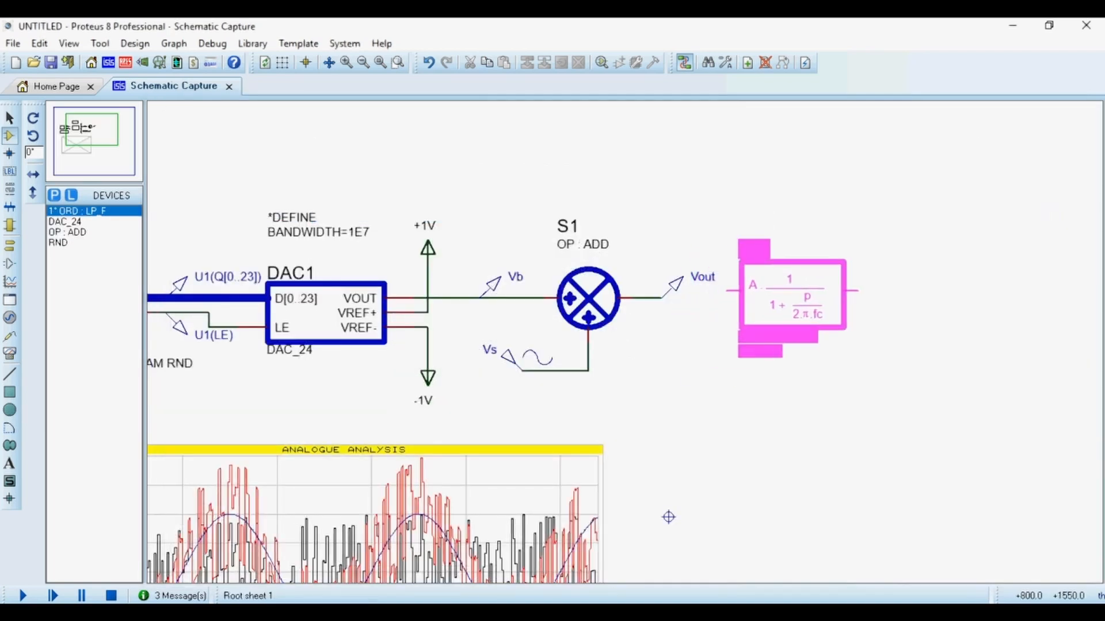
click(764, 296)
scroll(750, 281, up, 2)
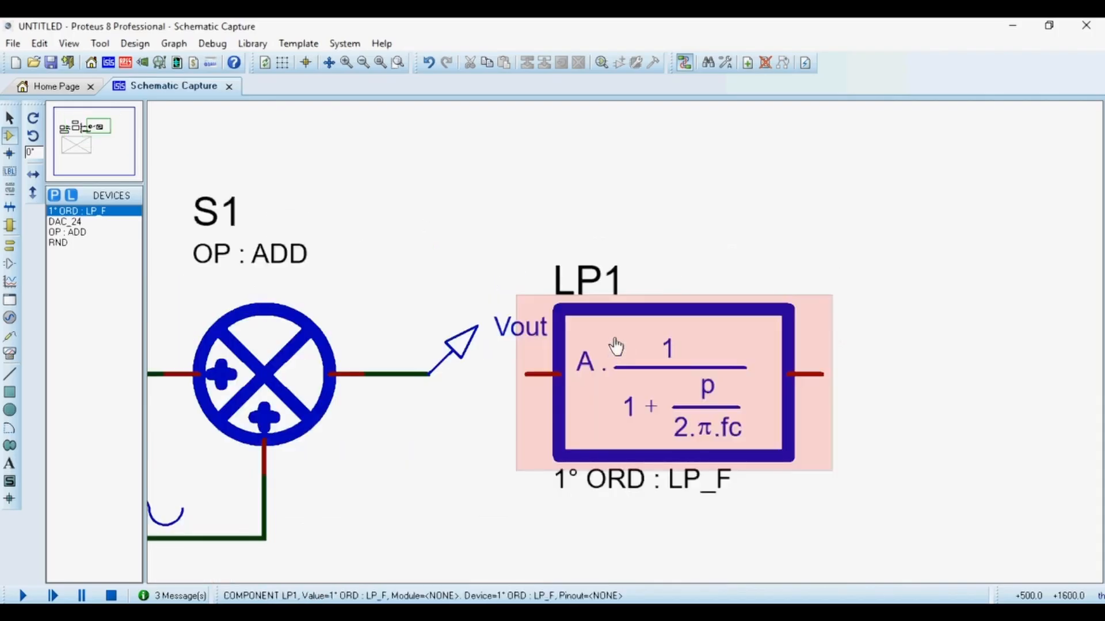
click(525, 374)
click(431, 376)
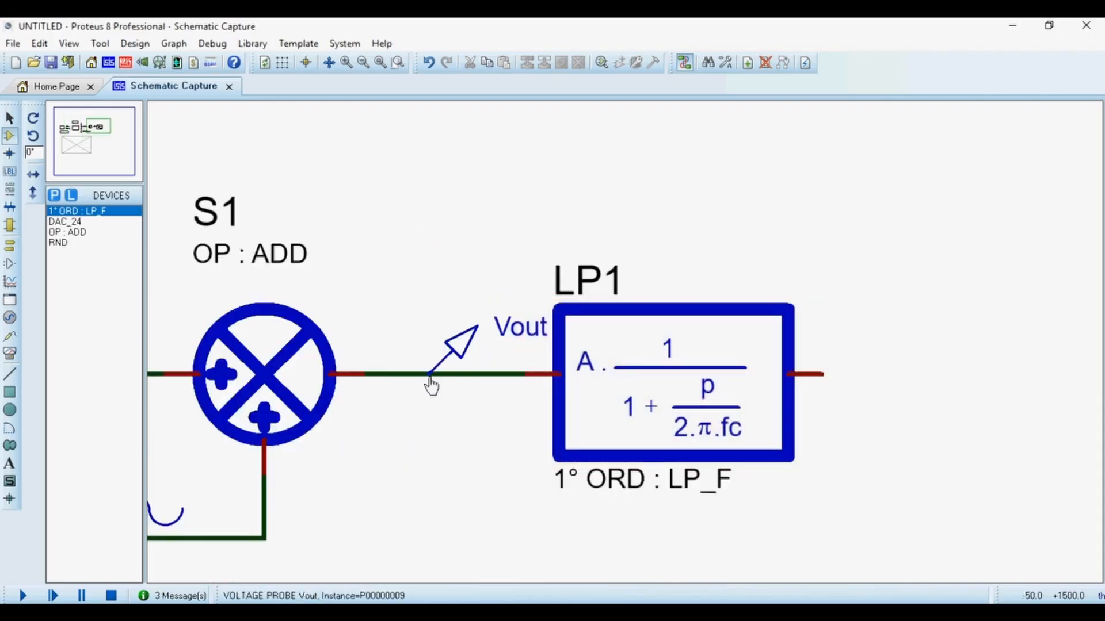
Place a second low-pass filter LP2 and wire LP1's output to its input.
scroll(430, 376, down, 2)
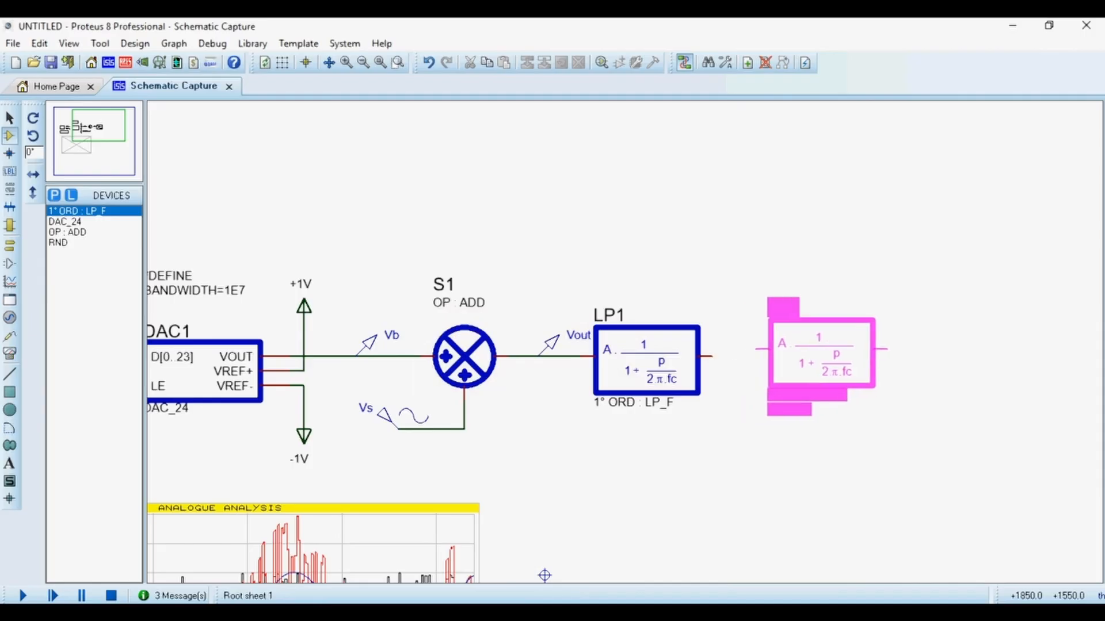
click(821, 361)
click(755, 356)
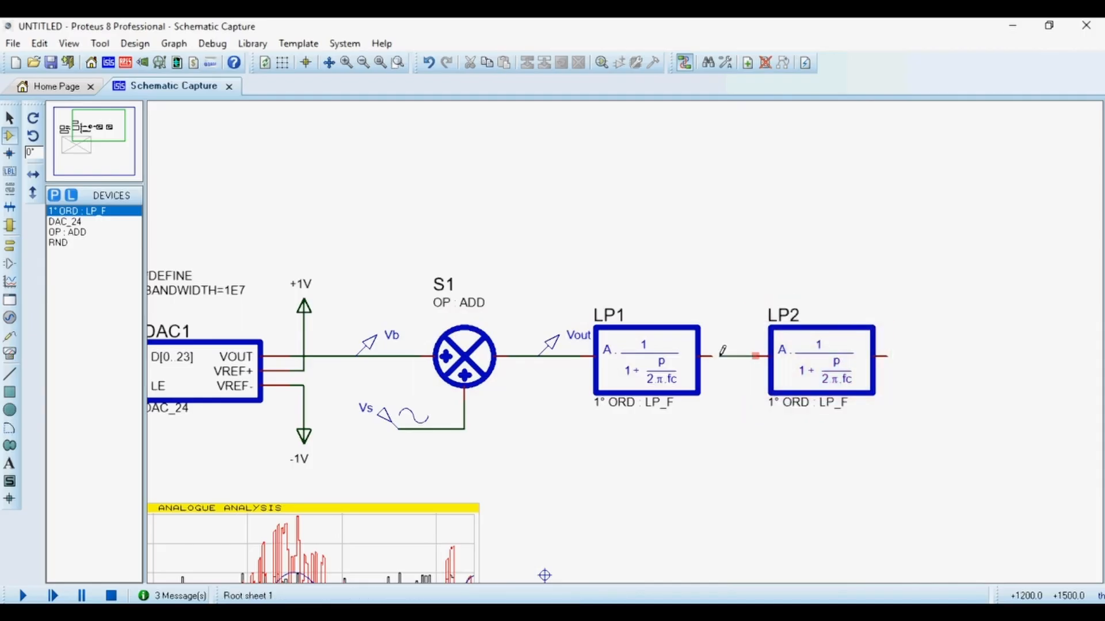
click(705, 356)
Open LP1's properties to inspect its static gain and cut-off frequency, then close them.
double_click(660, 377)
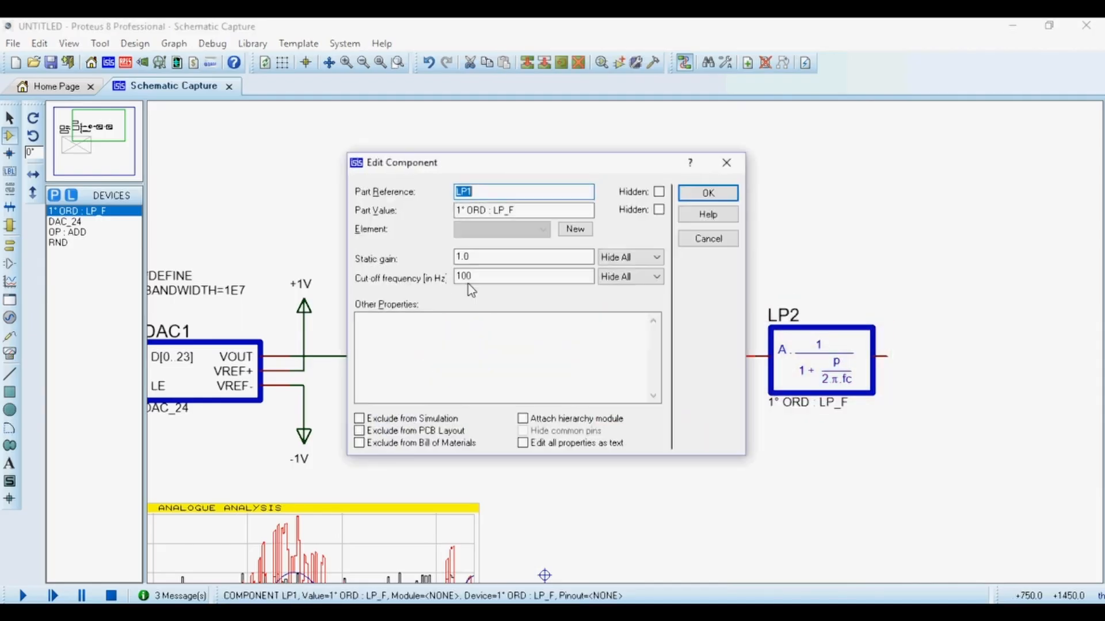
double_click(465, 278)
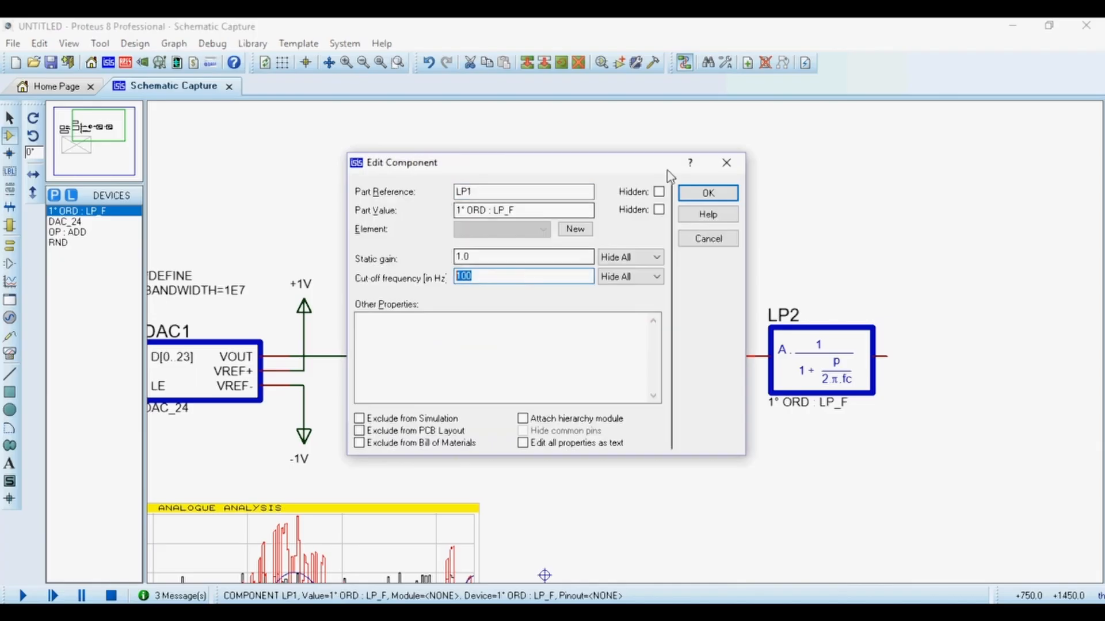
click(708, 192)
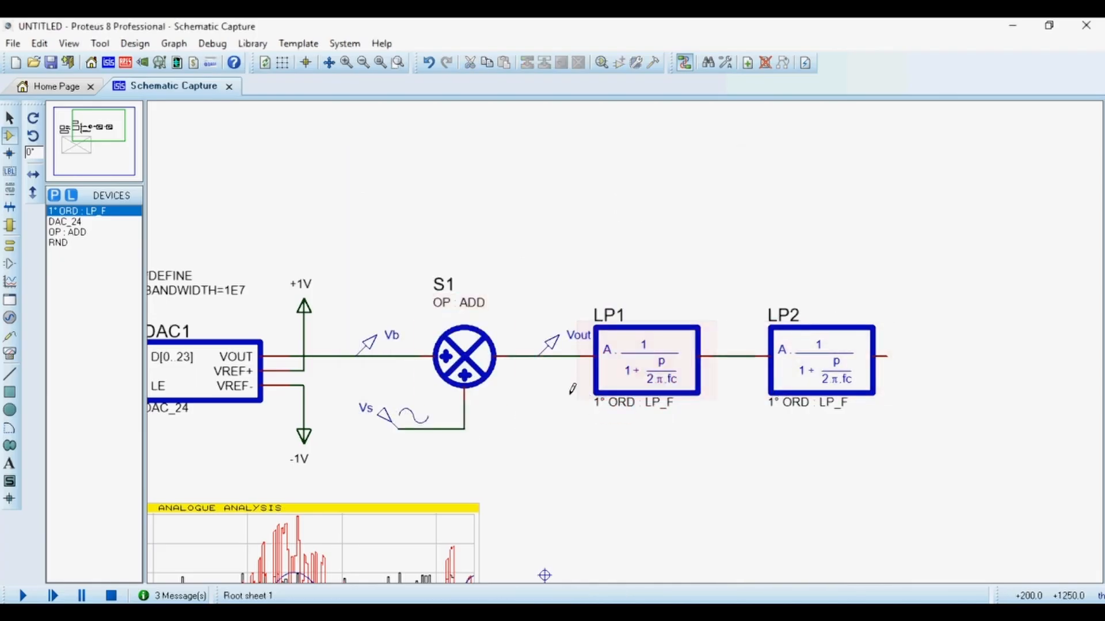
Place voltage probes and wire one to LP2's output.
click(10, 318)
click(11, 337)
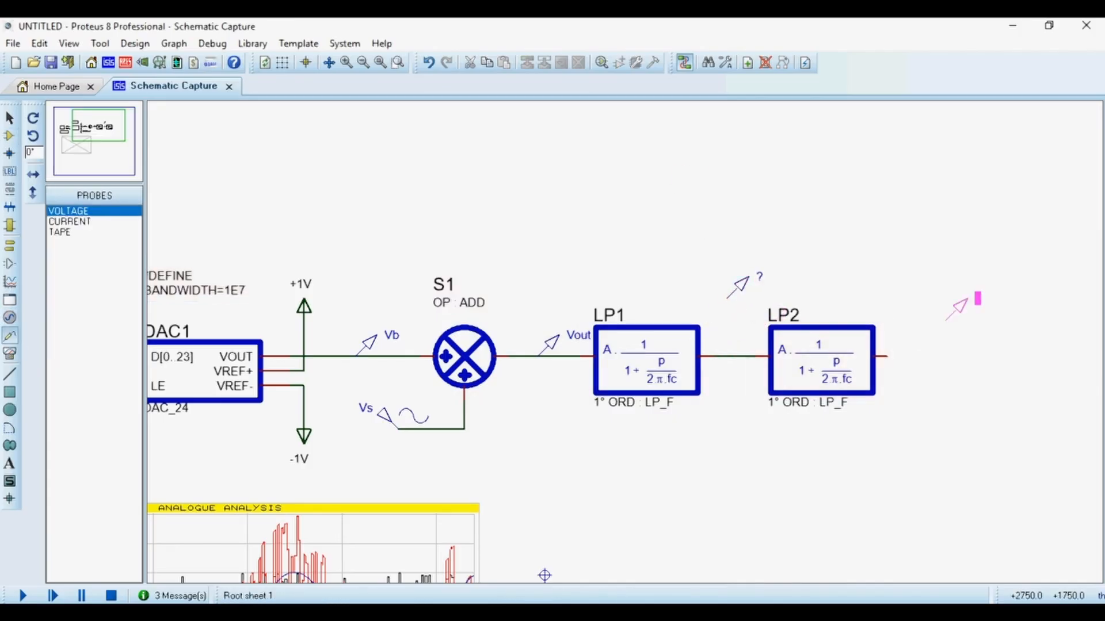
click(917, 303)
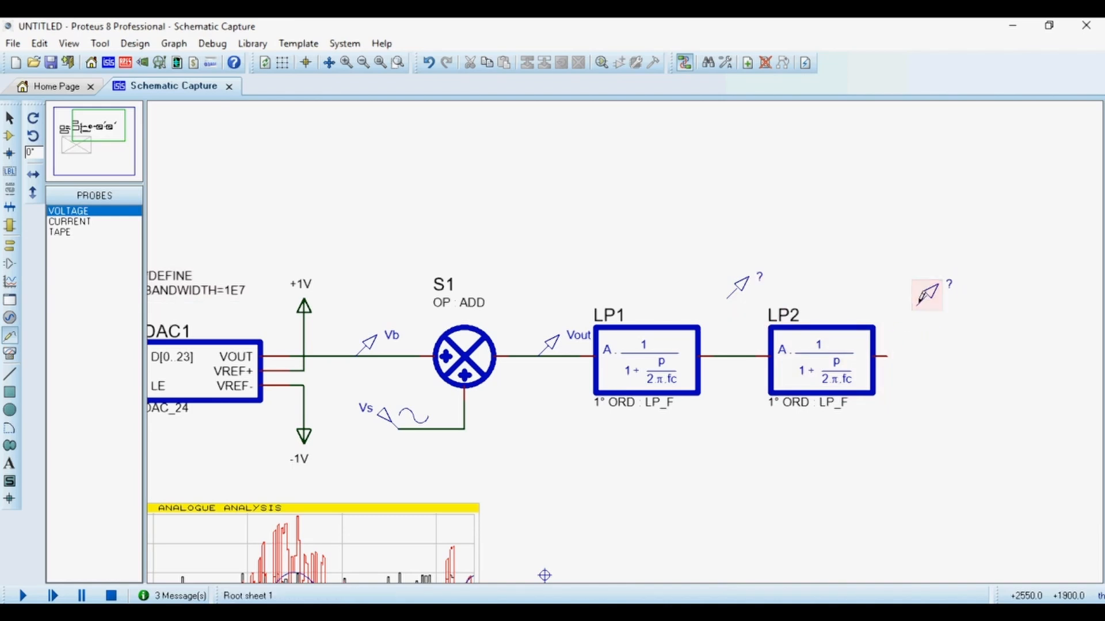
click(919, 303)
click(886, 356)
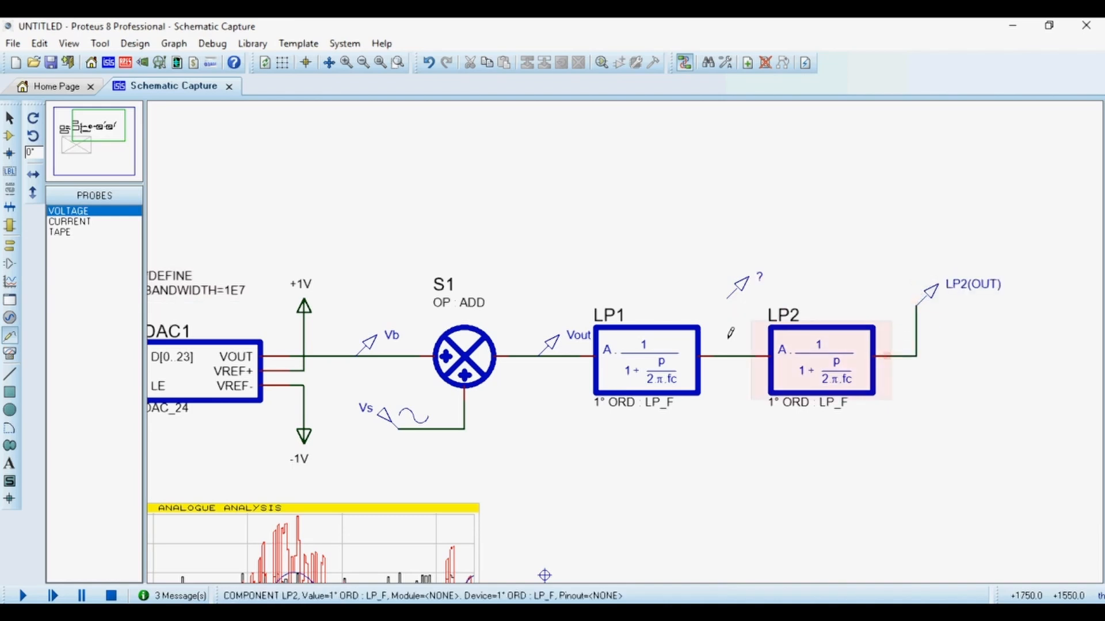
Wire the other voltage probe to the wire between LP1 and LP2.
click(728, 297)
click(720, 355)
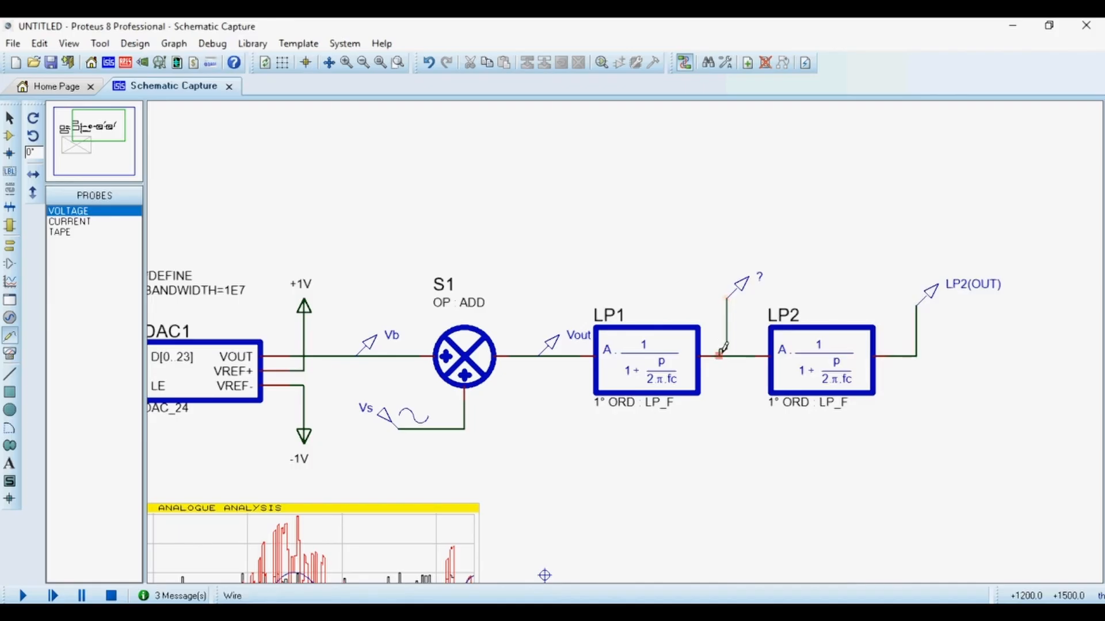
Rename the probe between LP1 and LP2 to Vout1.
scroll(771, 282, up, 1)
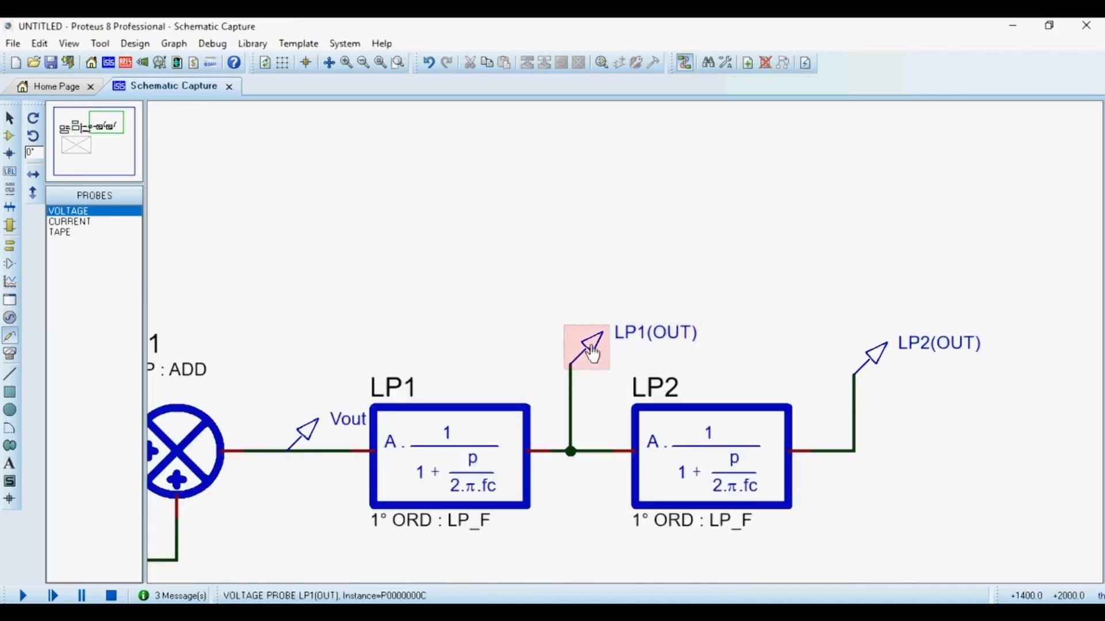
double_click(643, 347)
text(v)
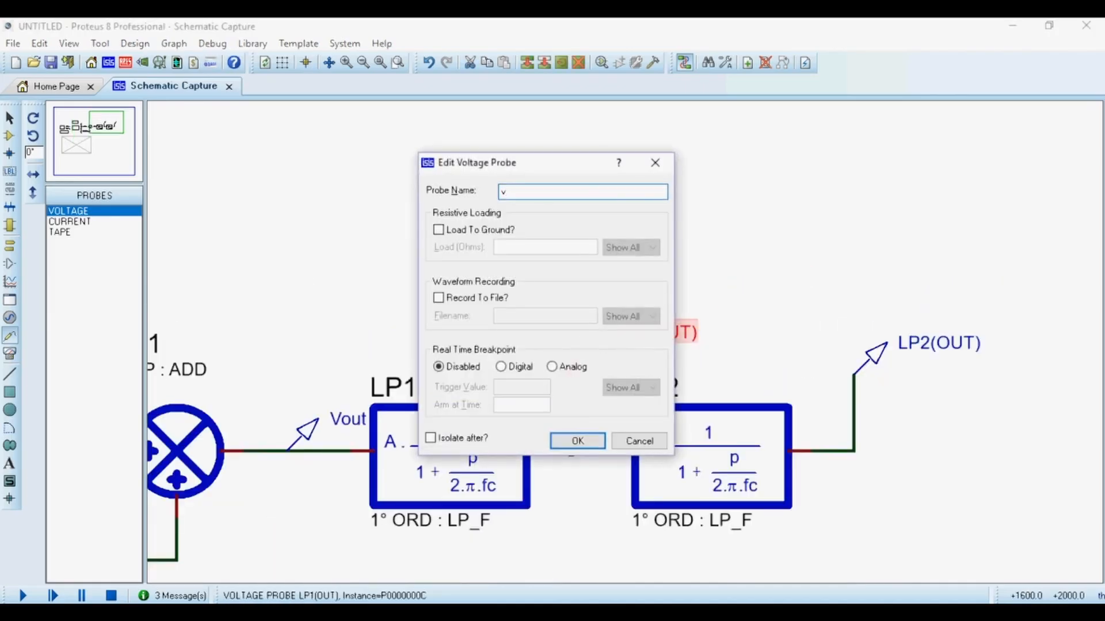
key(Return)
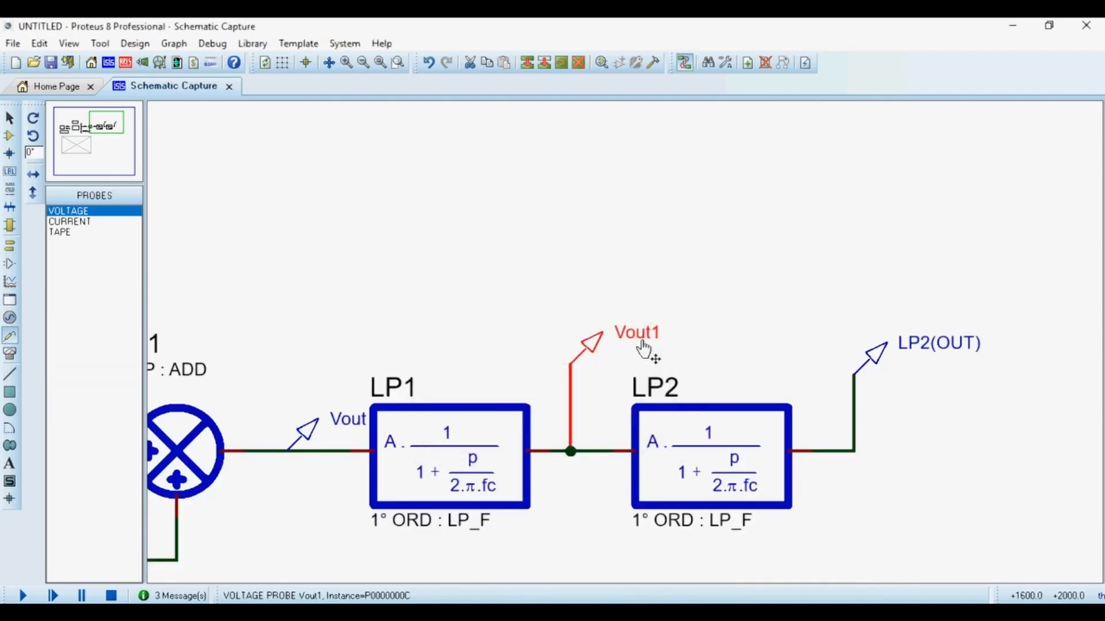
Rename the probe on LP2's output to Vout2.
double_click(943, 345)
text(v)
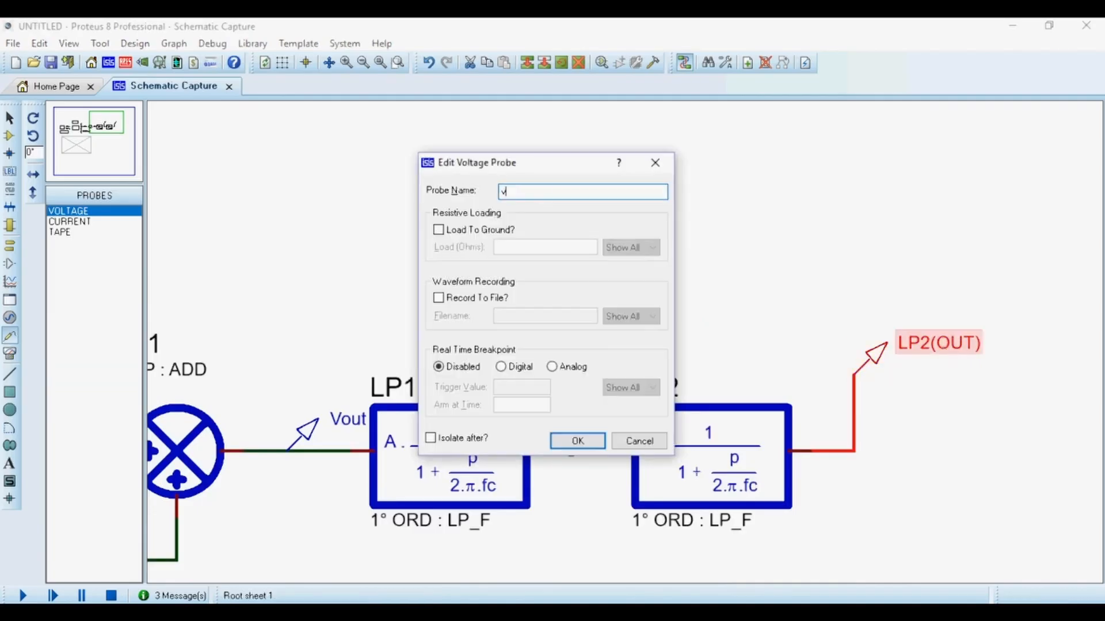
text(out2)
key(Return)
scroll(703, 298, down, 3)
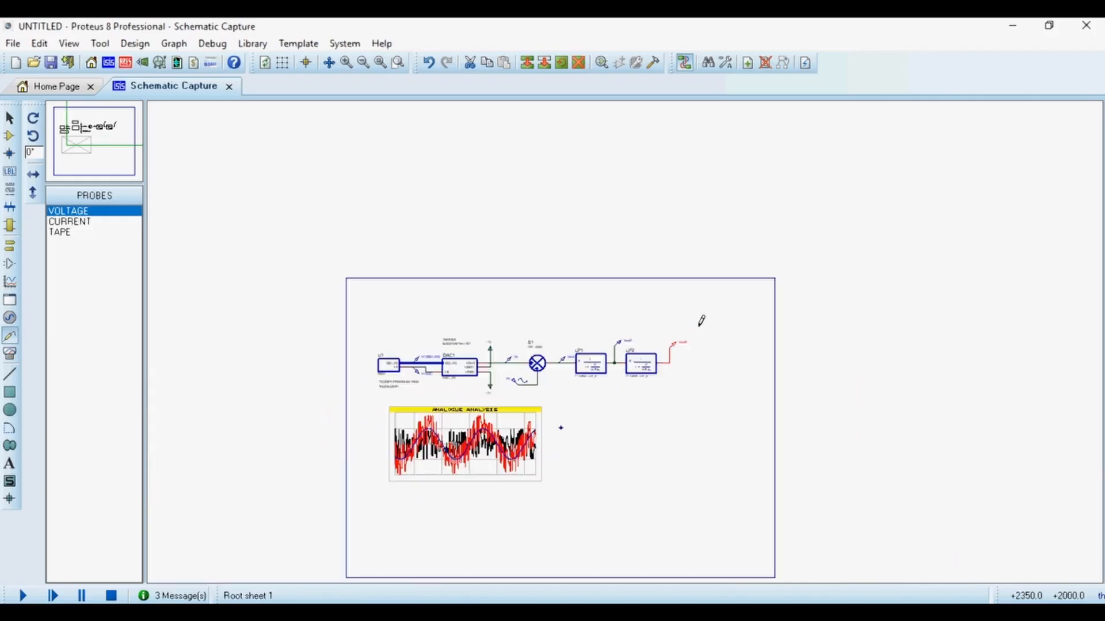
Enlarge the analogue graph by resizing its corner.
scroll(700, 321, up, 4)
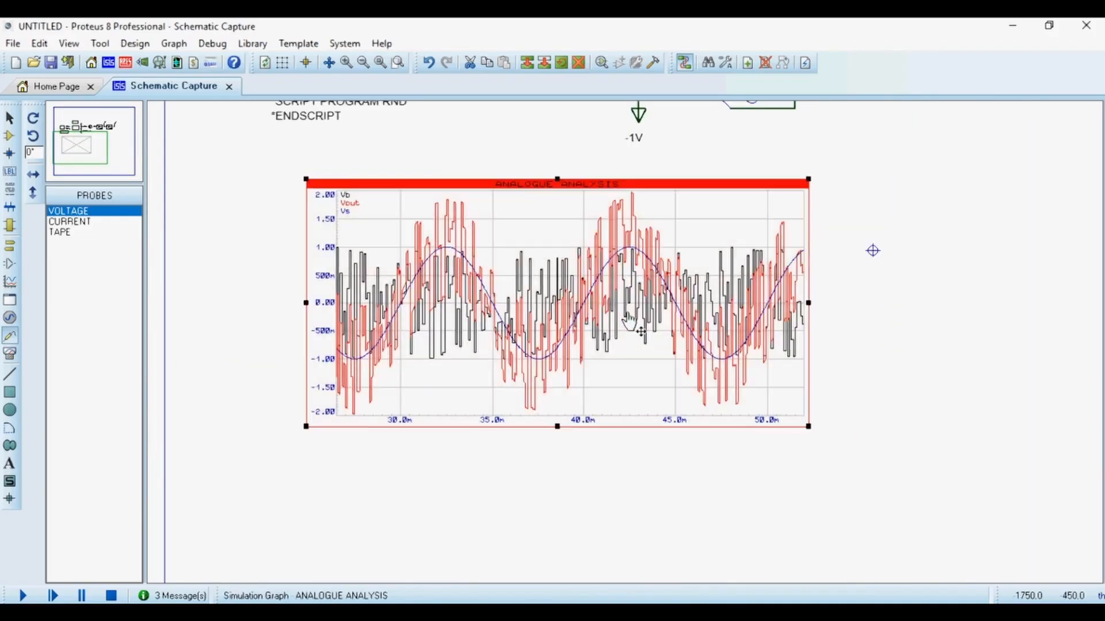
click(629, 319)
scroll(625, 341, down, 1)
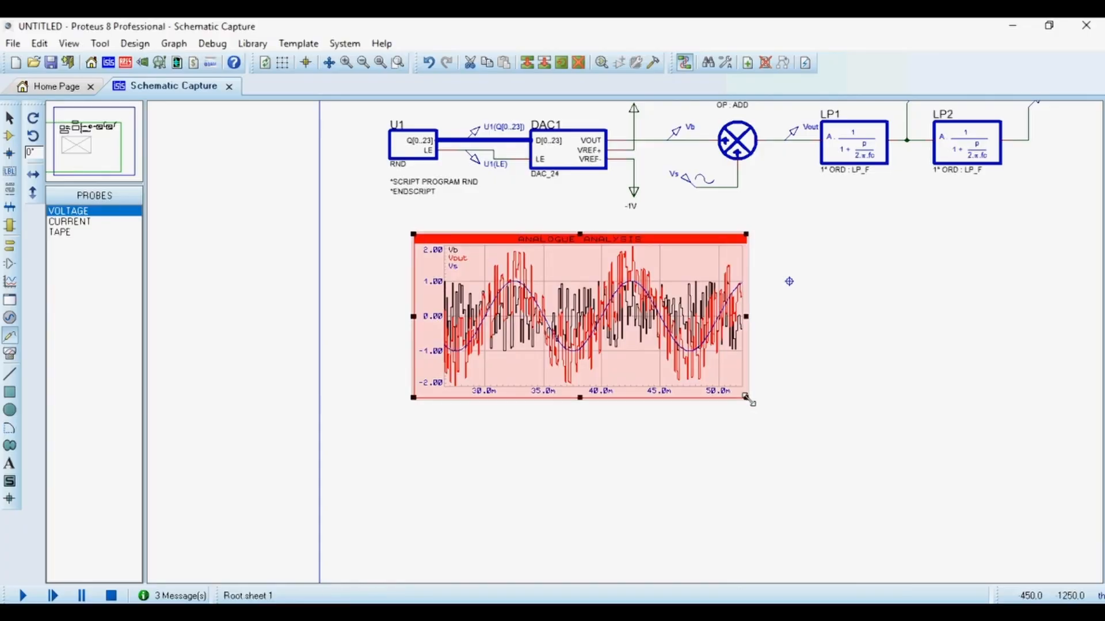
drag(746, 397, 999, 501)
Add a Vout1 trace to the analogue graph.
double_click(765, 351)
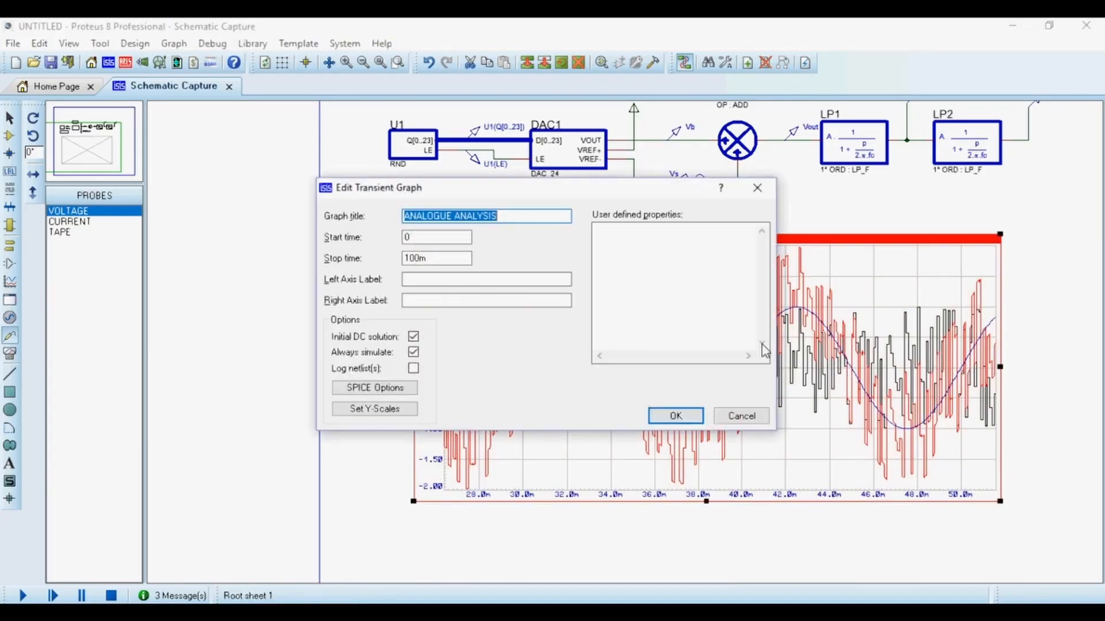
click(754, 422)
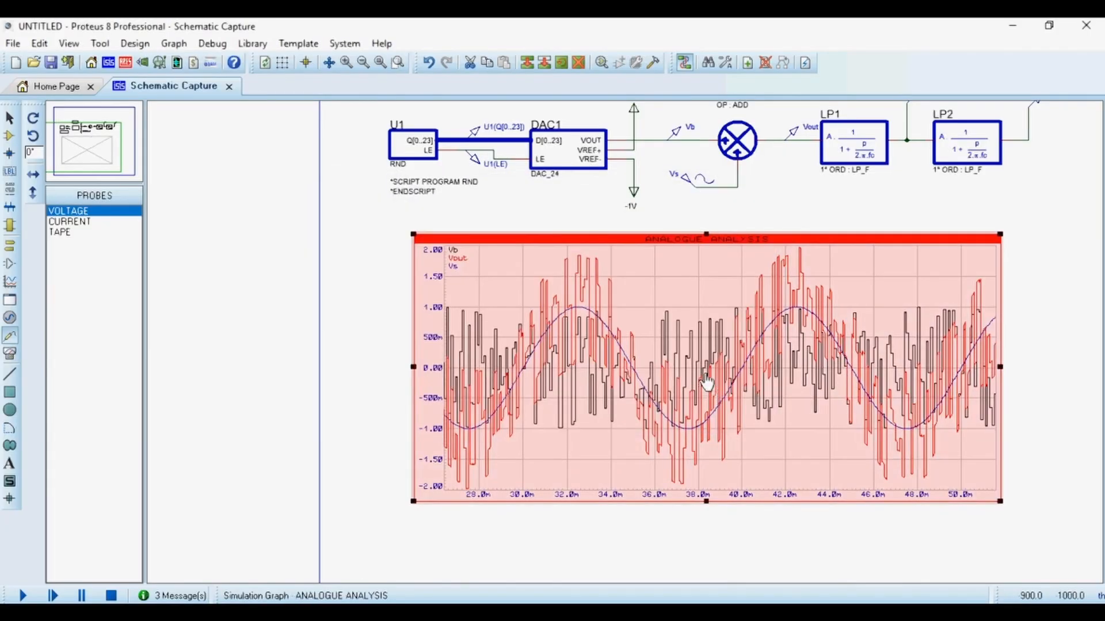
key(ctrl+t)
click(499, 274)
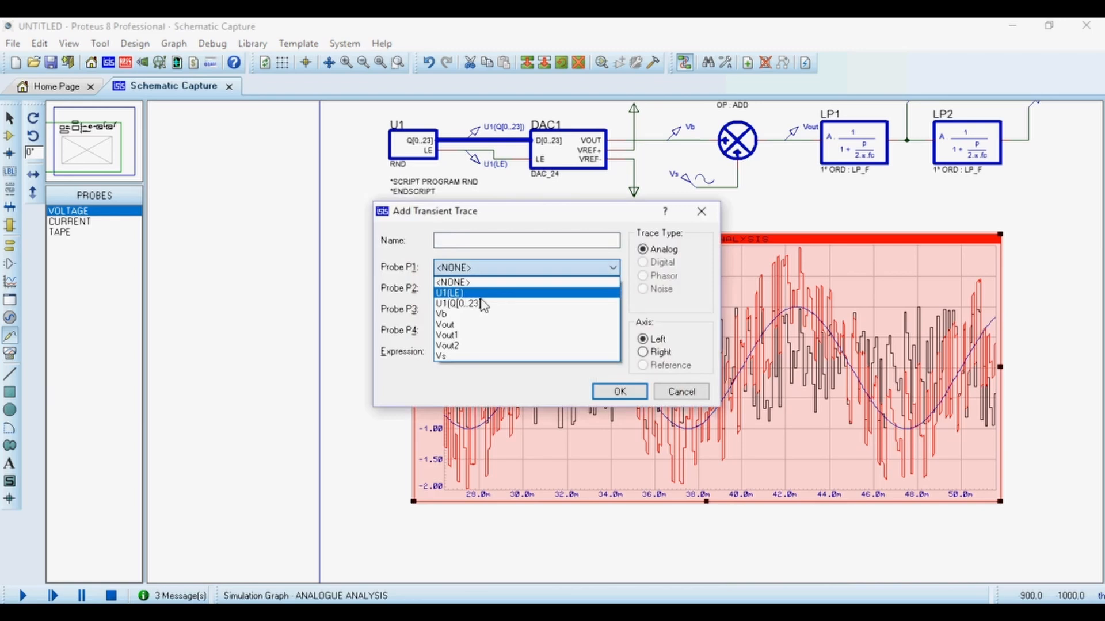
click(481, 335)
click(619, 397)
Add a Vout2 trace to the analogue graph.
key(ctrl+t)
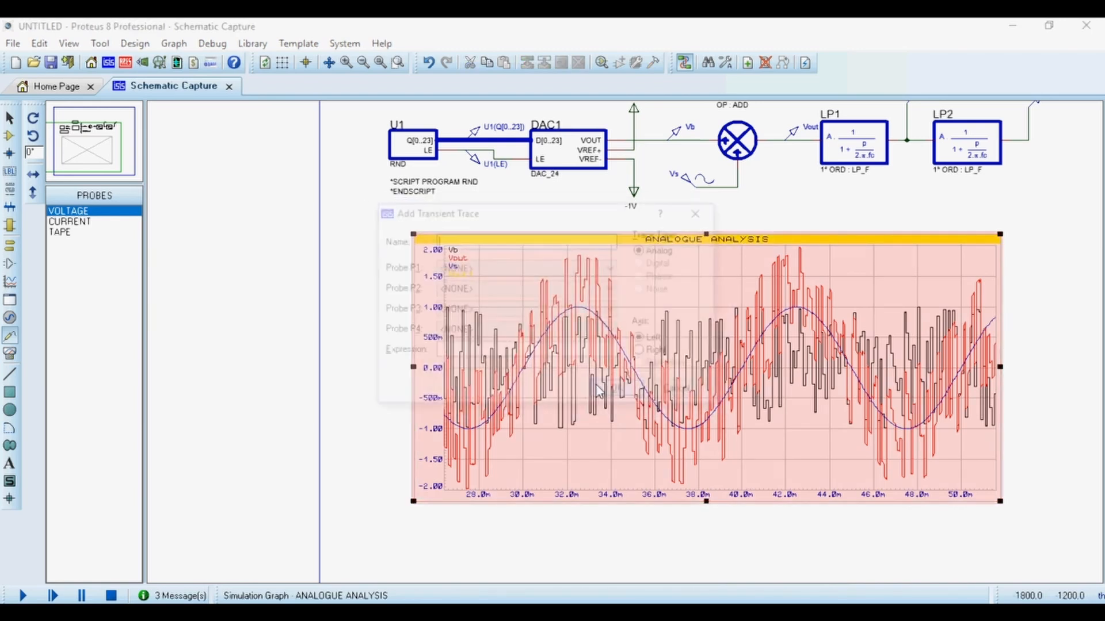
click(466, 274)
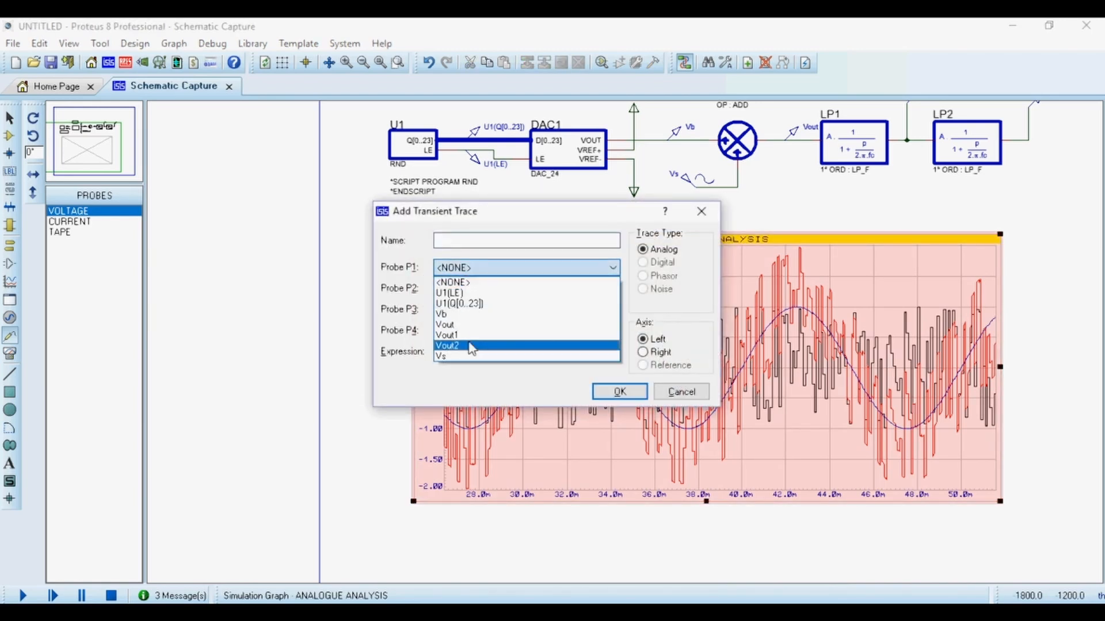
click(471, 346)
click(619, 391)
Open the analogue graph maximised in its own window.
right_click(695, 377)
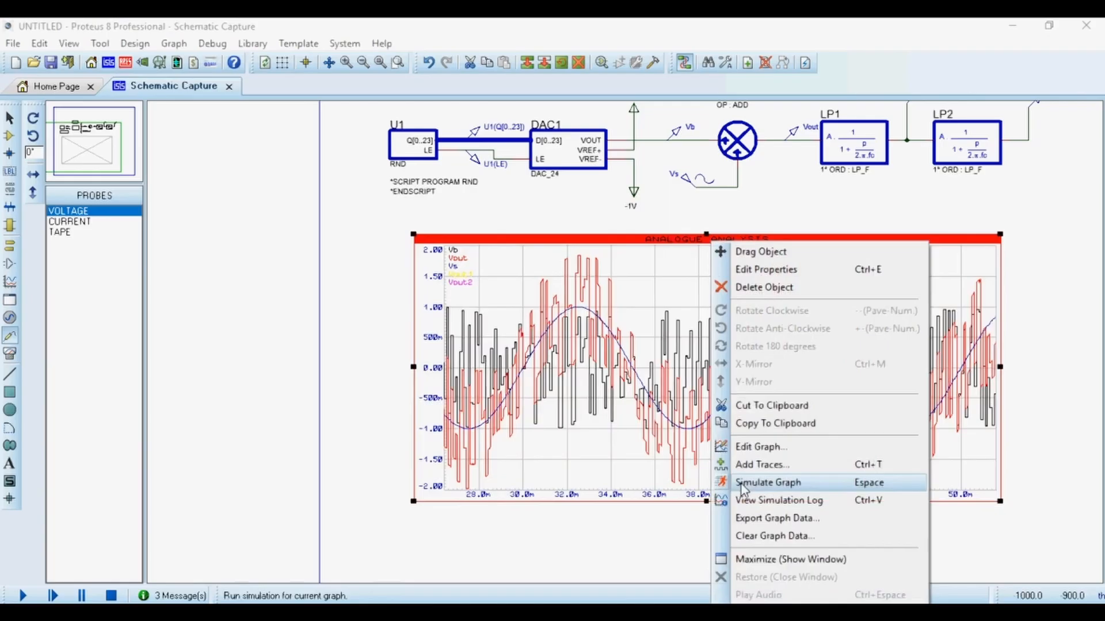
click(759, 560)
double_click(57, 160)
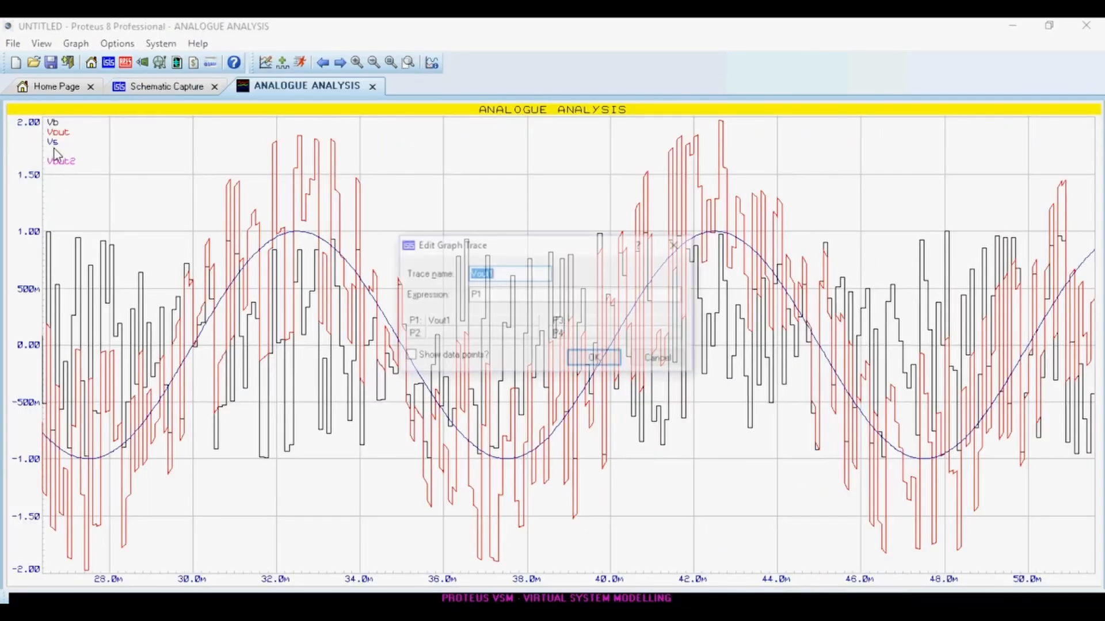
click(662, 357)
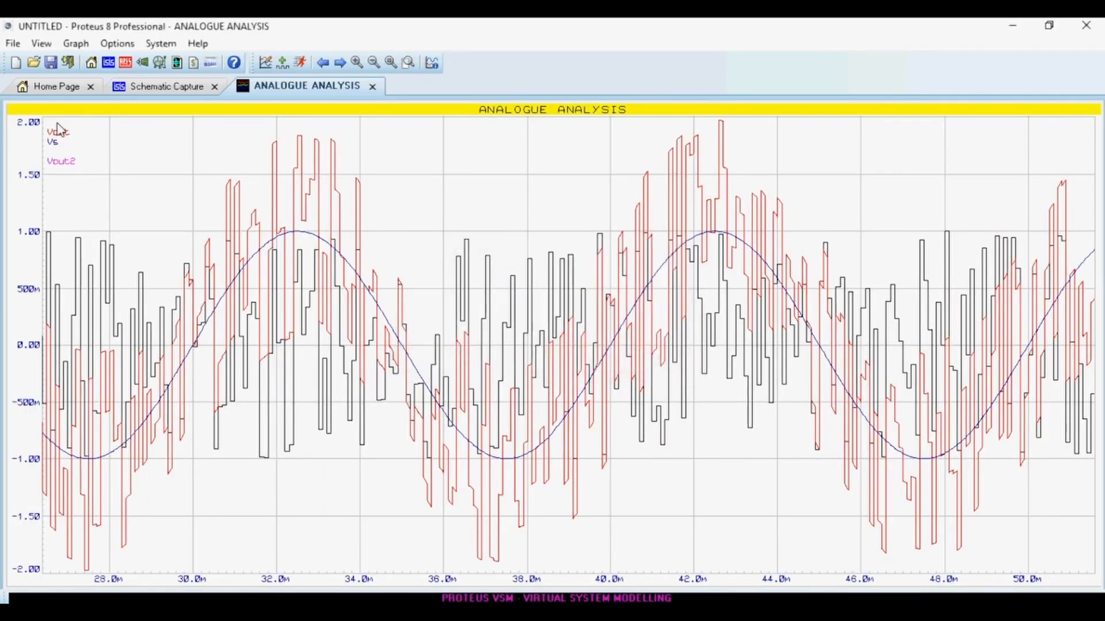
Delete the Vb trace from the graph and re-run the graph simulation.
right_click(58, 128)
click(69, 160)
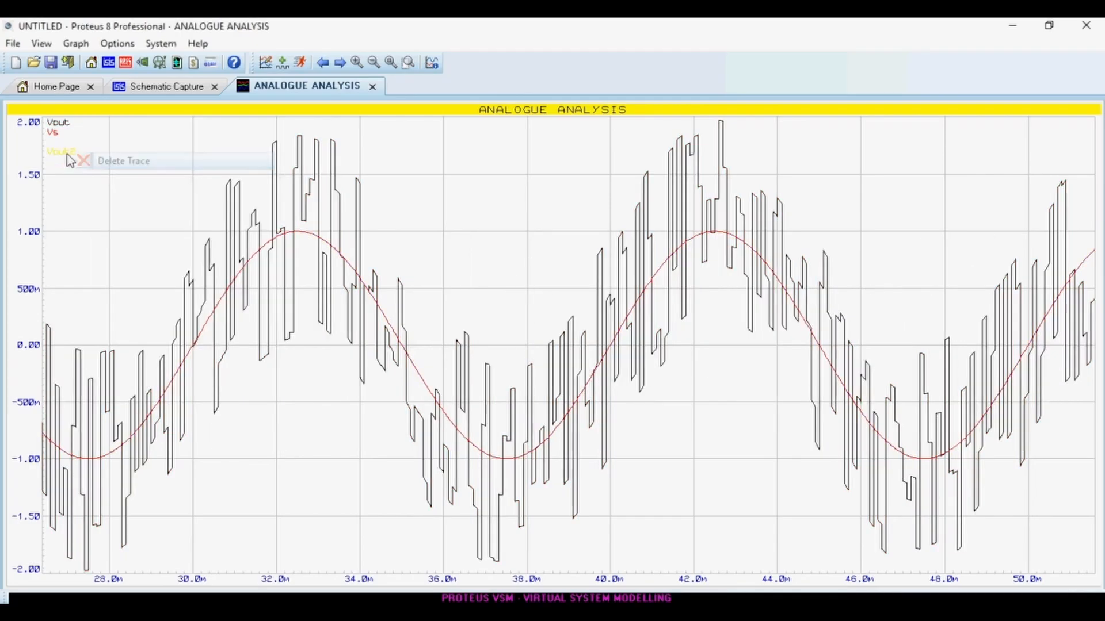
double_click(56, 124)
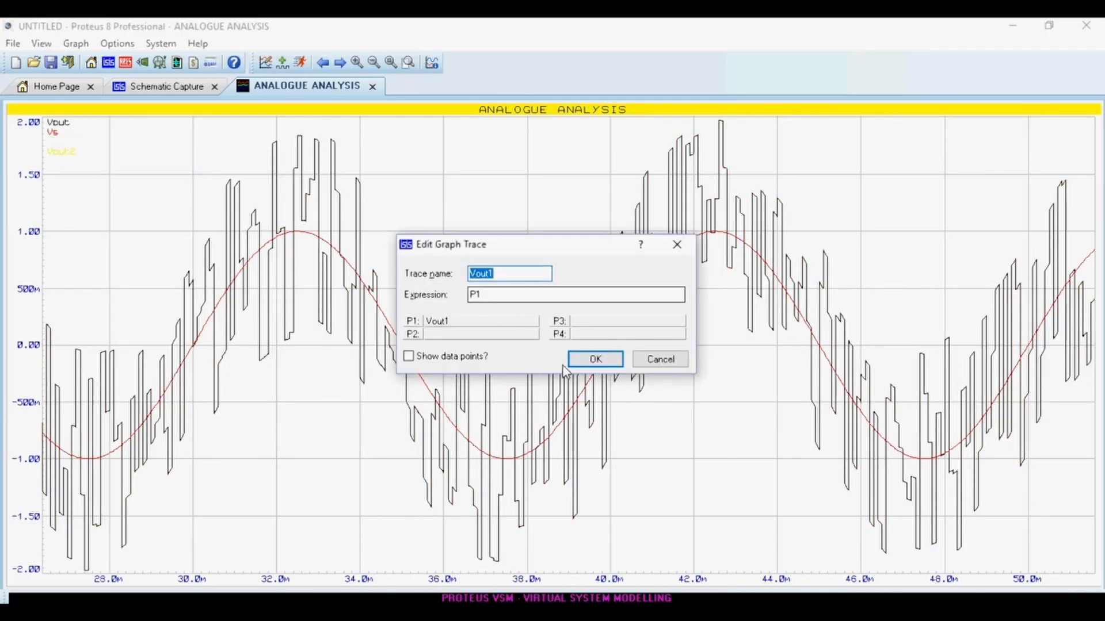
click(655, 361)
key(space)
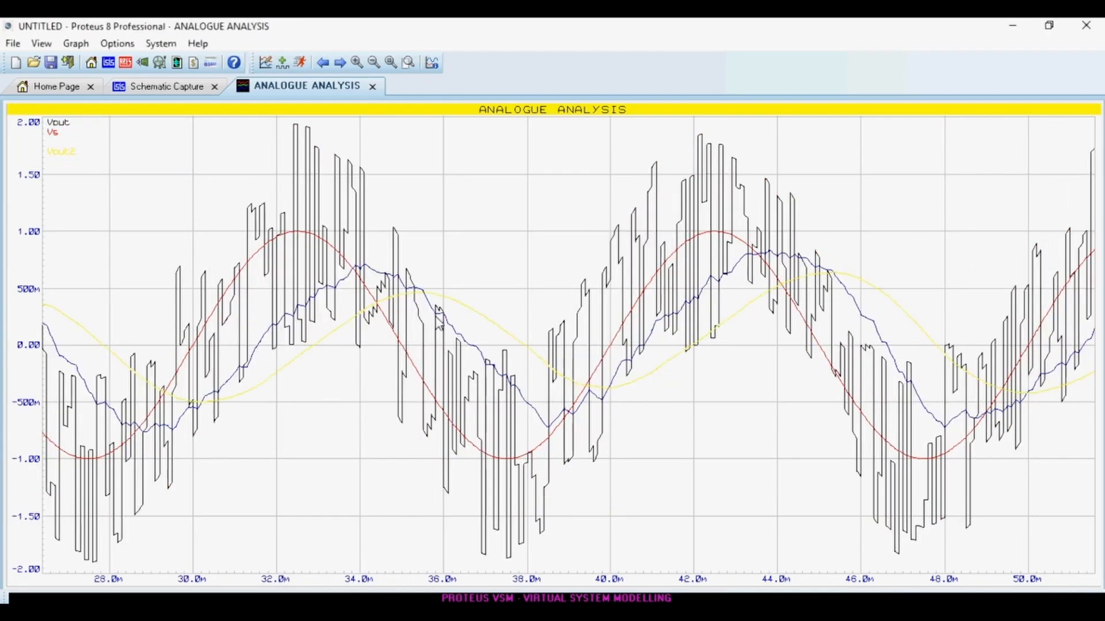
Delete the Vs trace from the graph.
scroll(124, 172, down, 1)
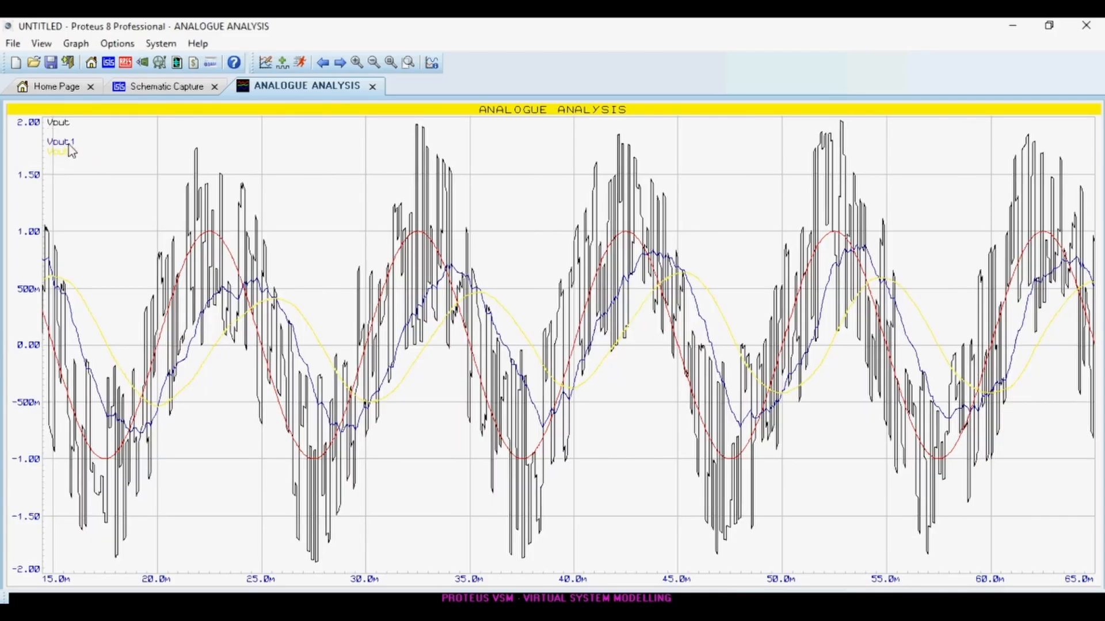
right_click(53, 138)
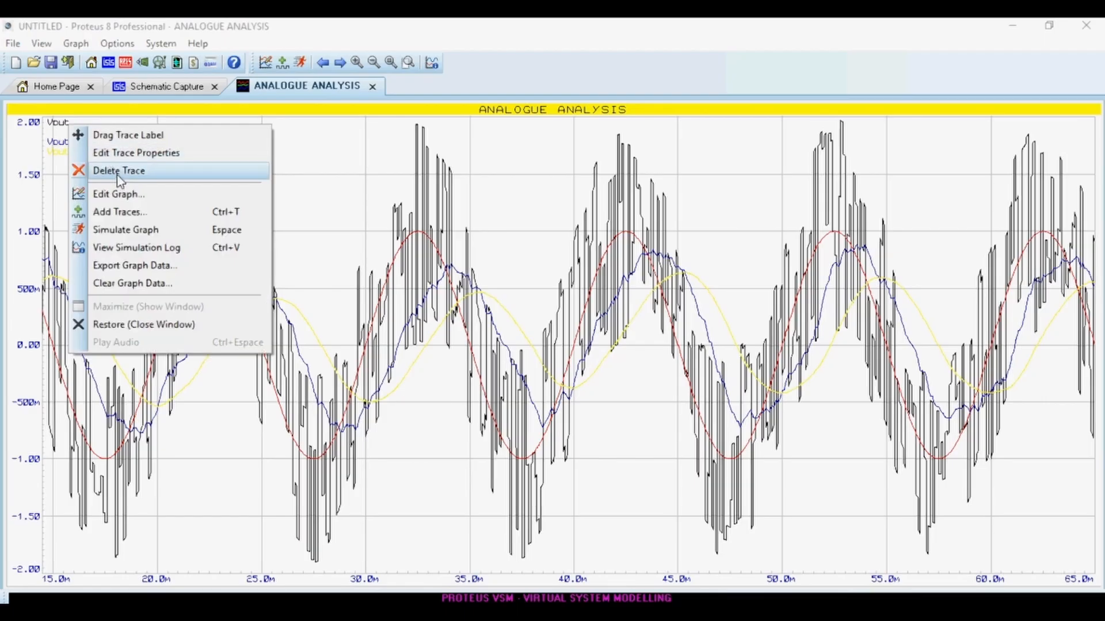
click(121, 171)
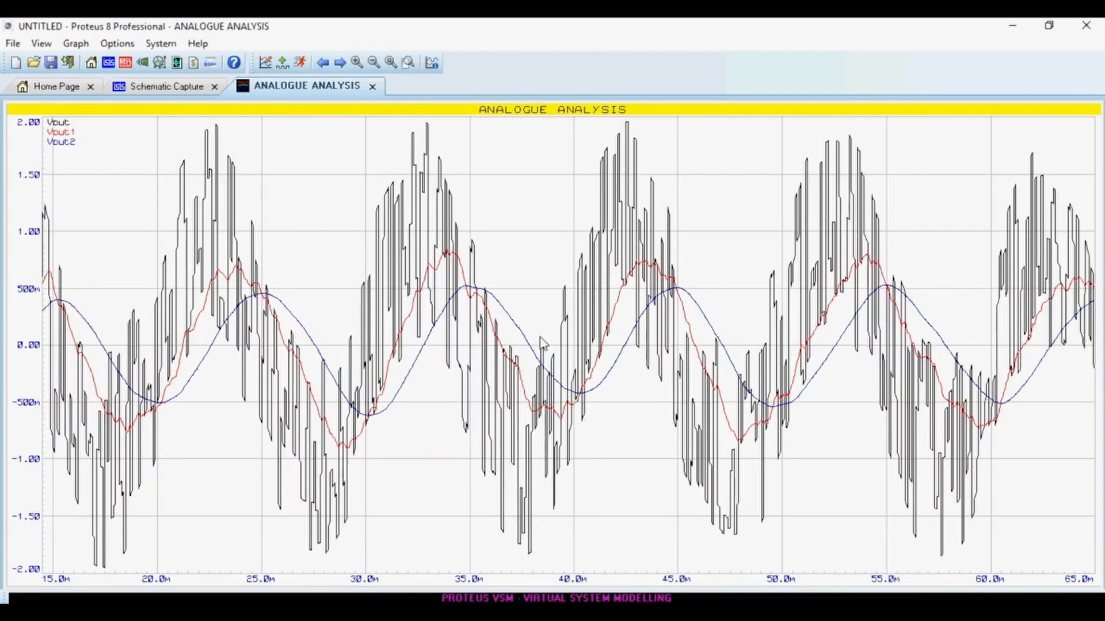
Re-run the graph simulation to refresh the Vout, Vout1 and Vout2 traces.
scroll(541, 342, down, 1)
scroll(556, 352, up, 2)
key(space)
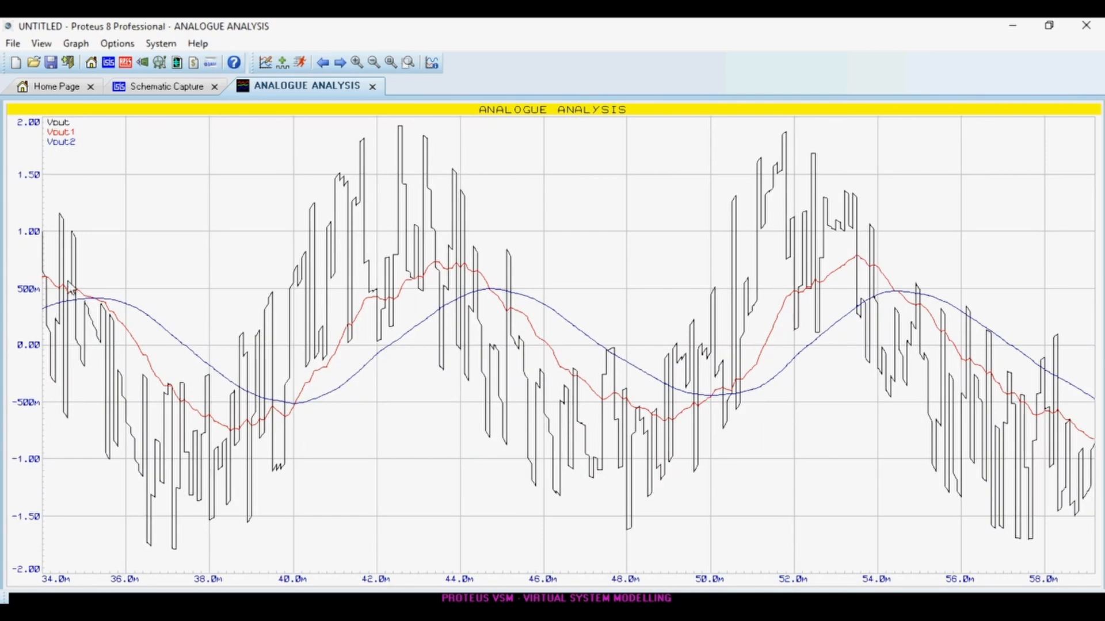
scroll(351, 274, down, 1)
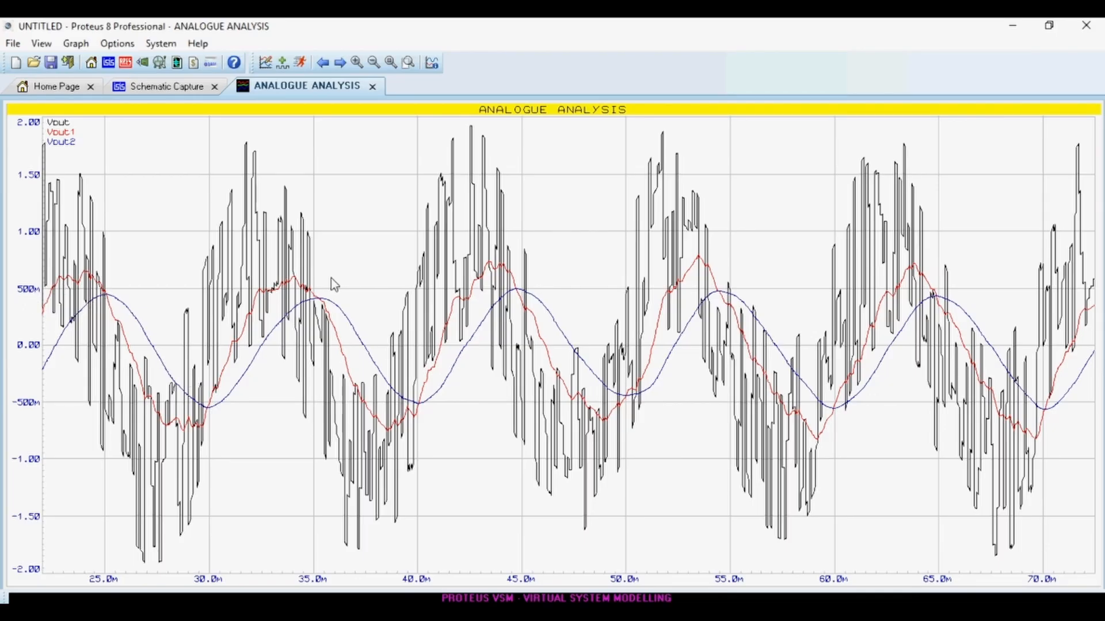
Return to the schematic and set LP1's static gain to 1.4.
click(373, 87)
scroll(713, 198, down, 1)
scroll(606, 346, up, 3)
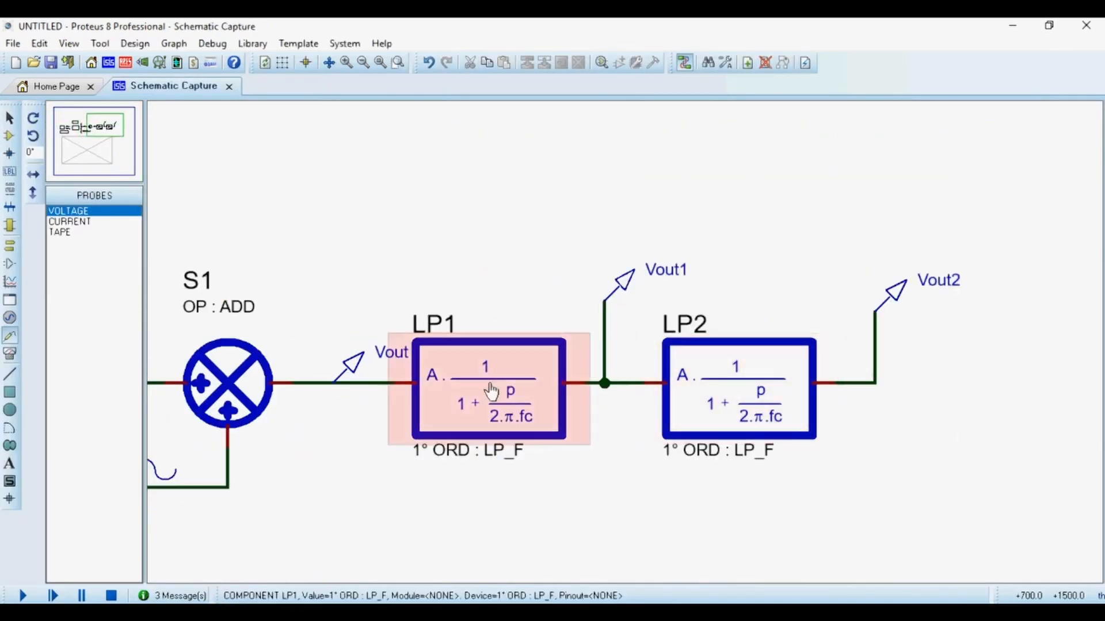
double_click(403, 374)
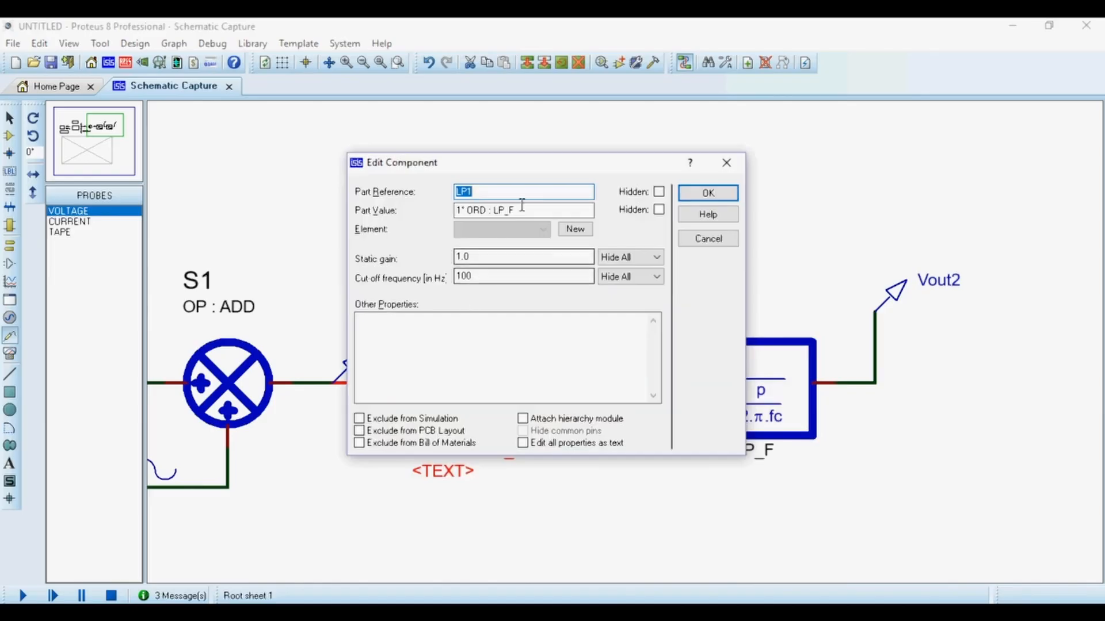
drag(530, 167, 818, 210)
click(1021, 213)
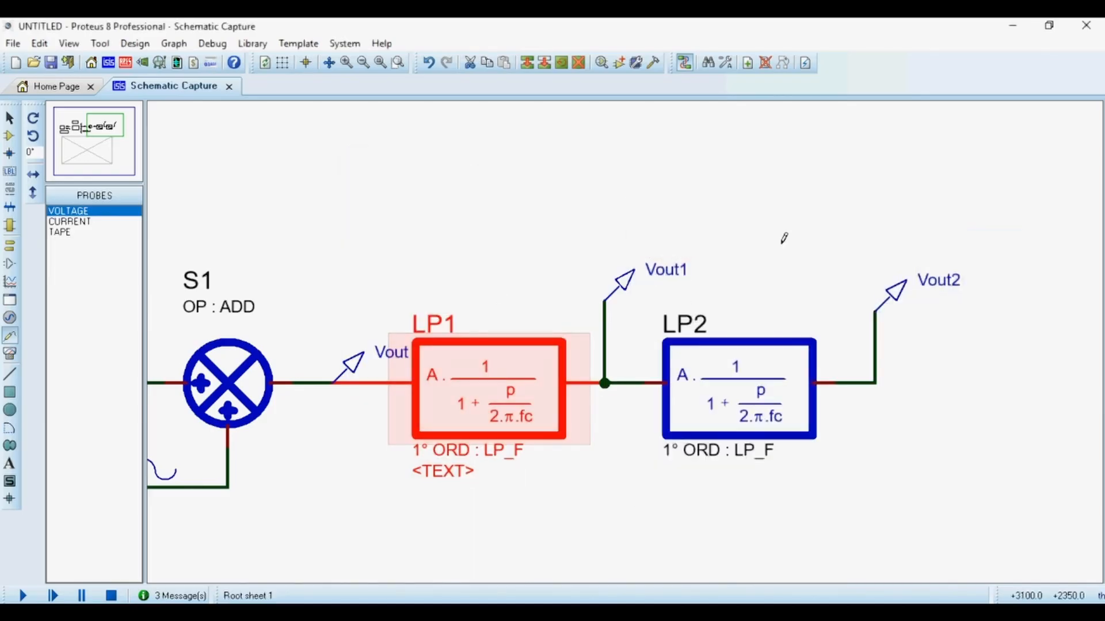
double_click(472, 309)
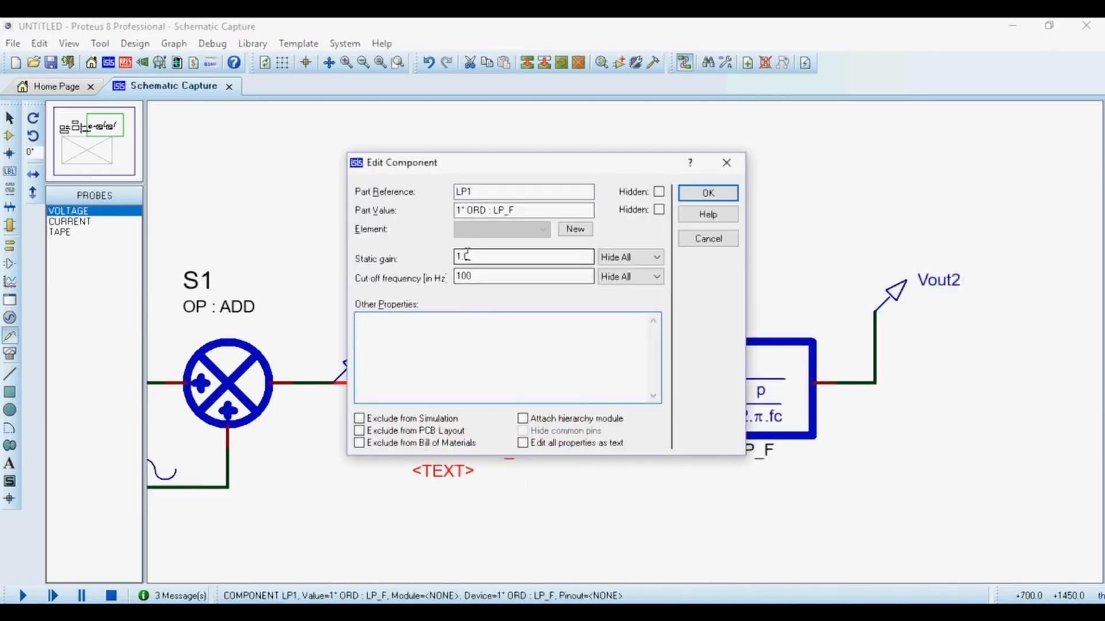
drag(469, 257, 452, 256)
text(1)
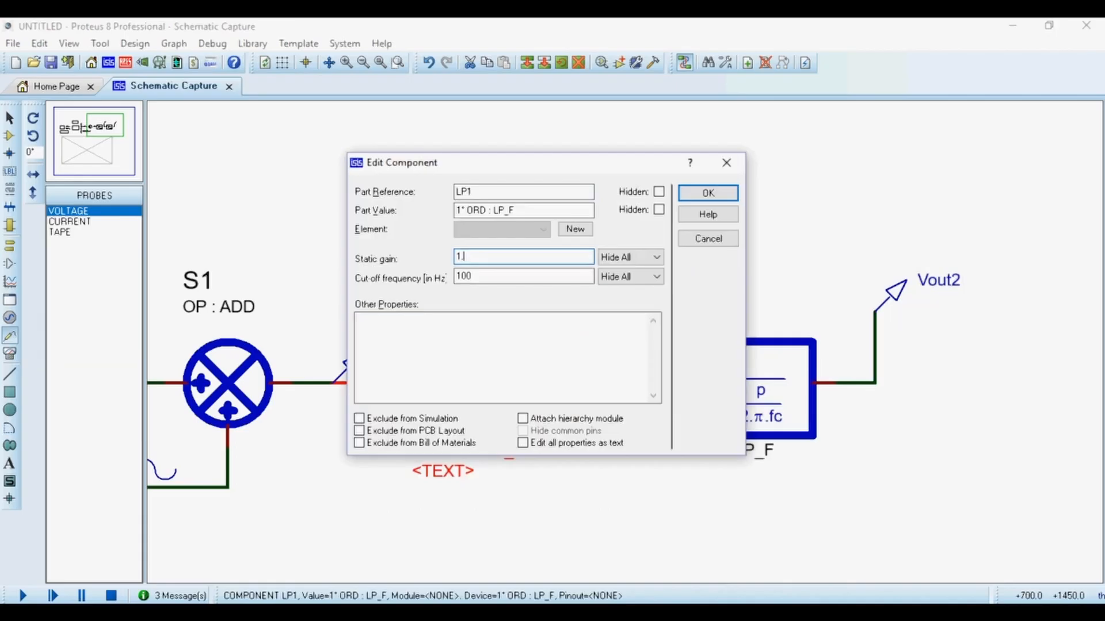
text(.4)
click(708, 193)
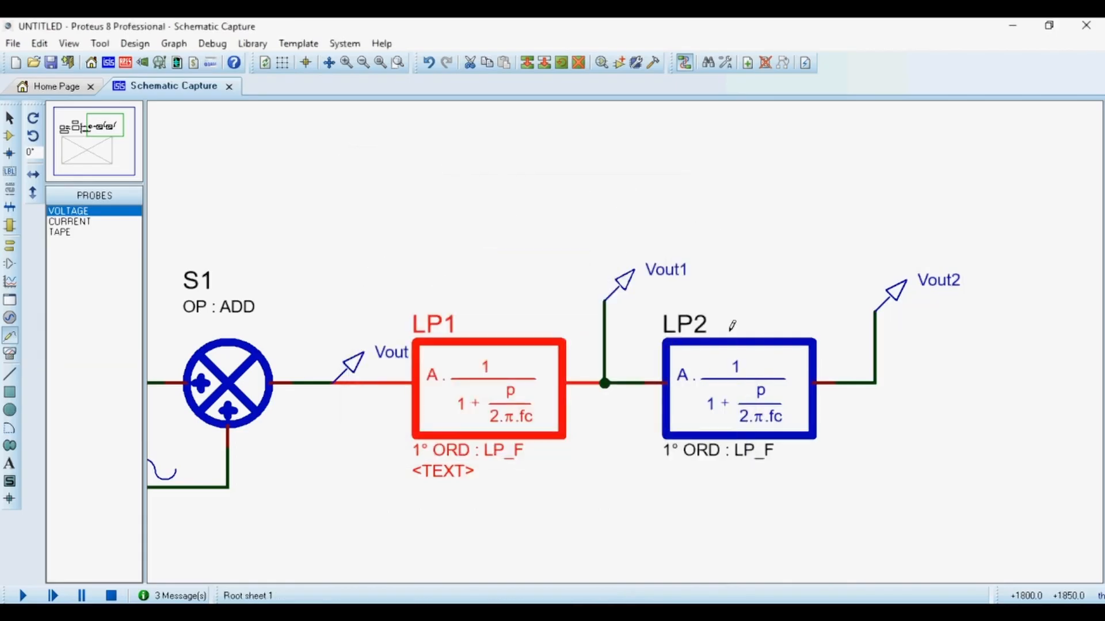
Set LP2's static gain to 1.4.
double_click(751, 400)
drag(482, 256, 410, 256)
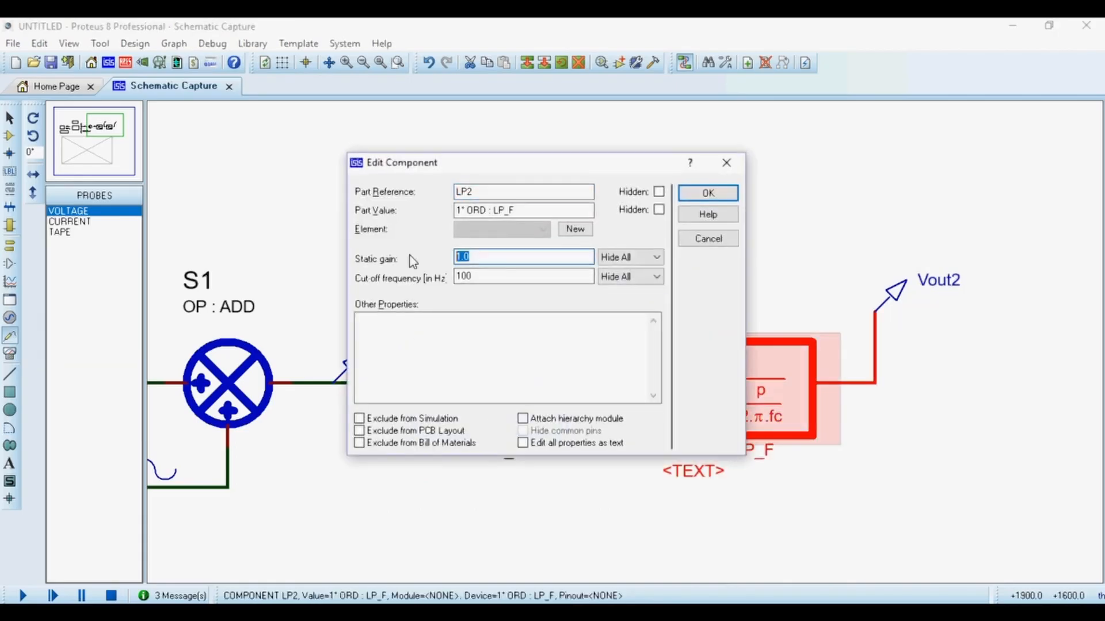
text(1.4)
key(Return)
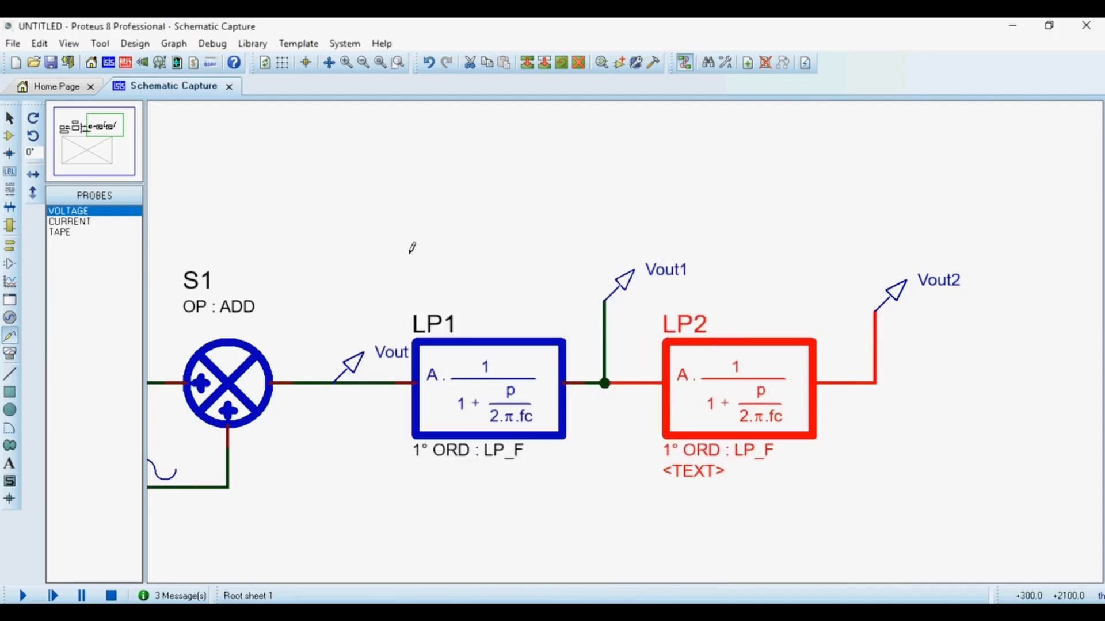
Re-simulate the analogue graph and open it maximised in its own window.
click(412, 247)
scroll(412, 246, down, 3)
scroll(592, 525, up, 2)
click(584, 279)
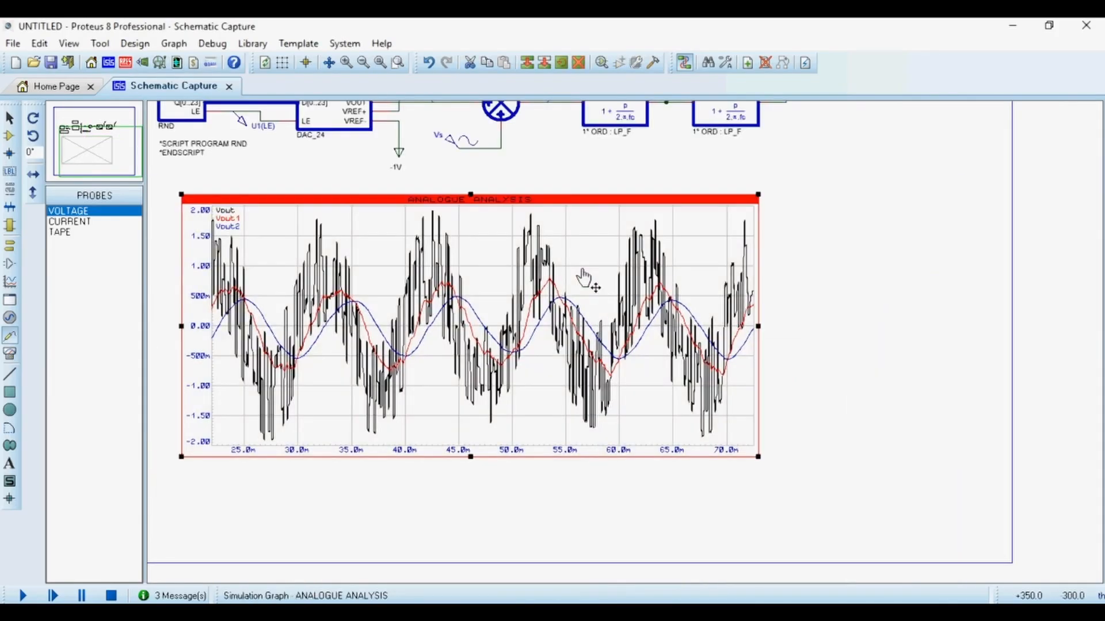
key(space)
right_click(483, 328)
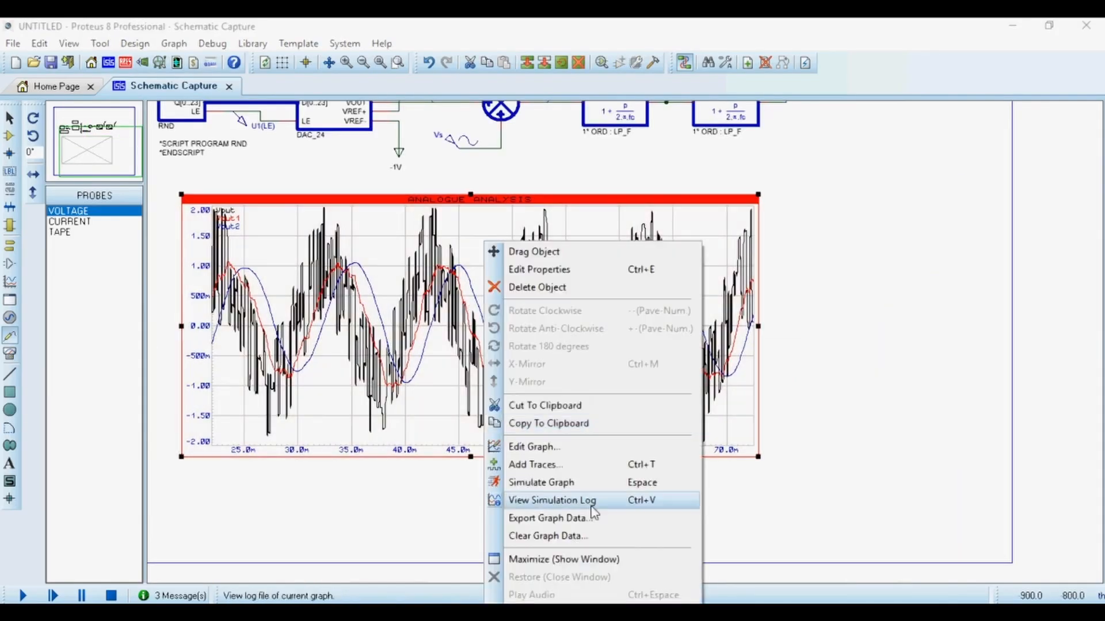
click(598, 559)
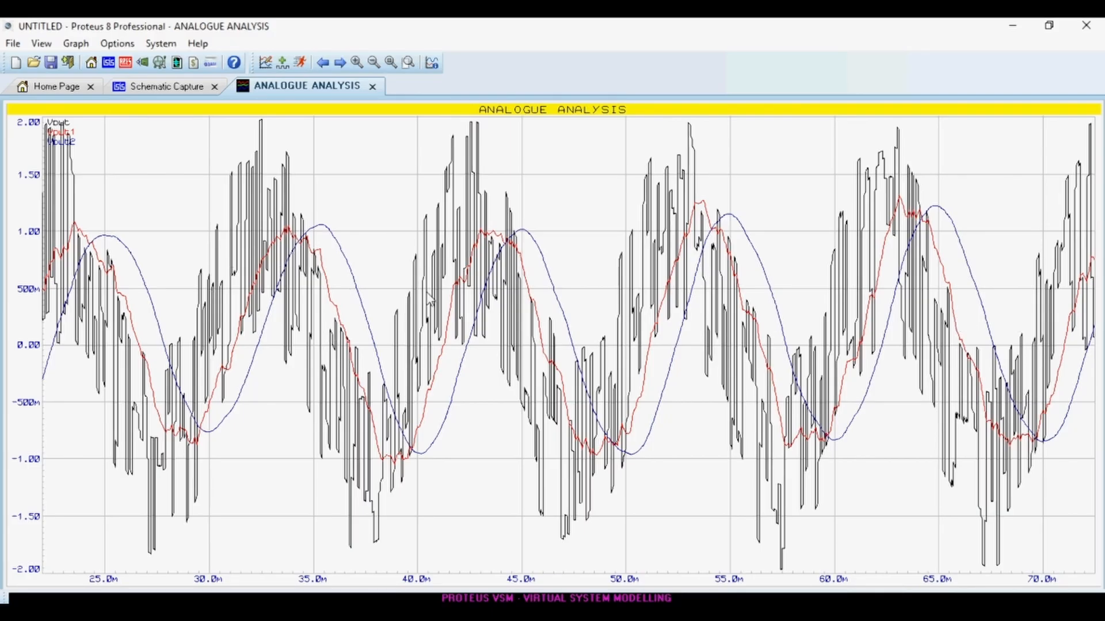
Zoom through the filtered Vout, Vout1 and Vout2 traces on the maximised graph.
scroll(558, 351, up, 1)
scroll(846, 273, down, 2)
scroll(617, 289, up, 2)
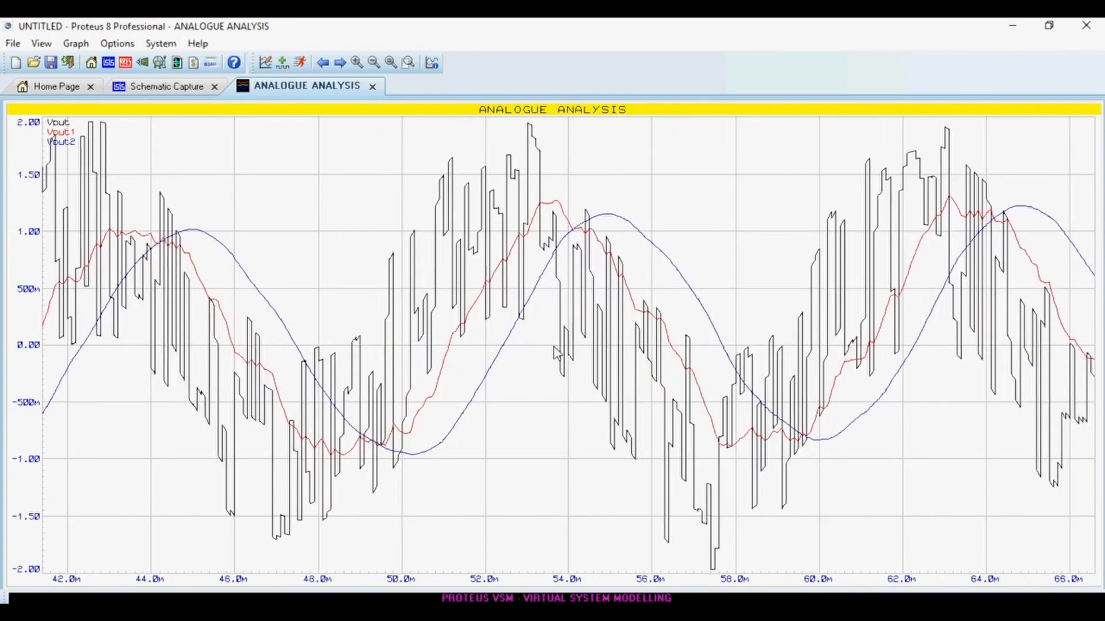
scroll(555, 352, down, 1)
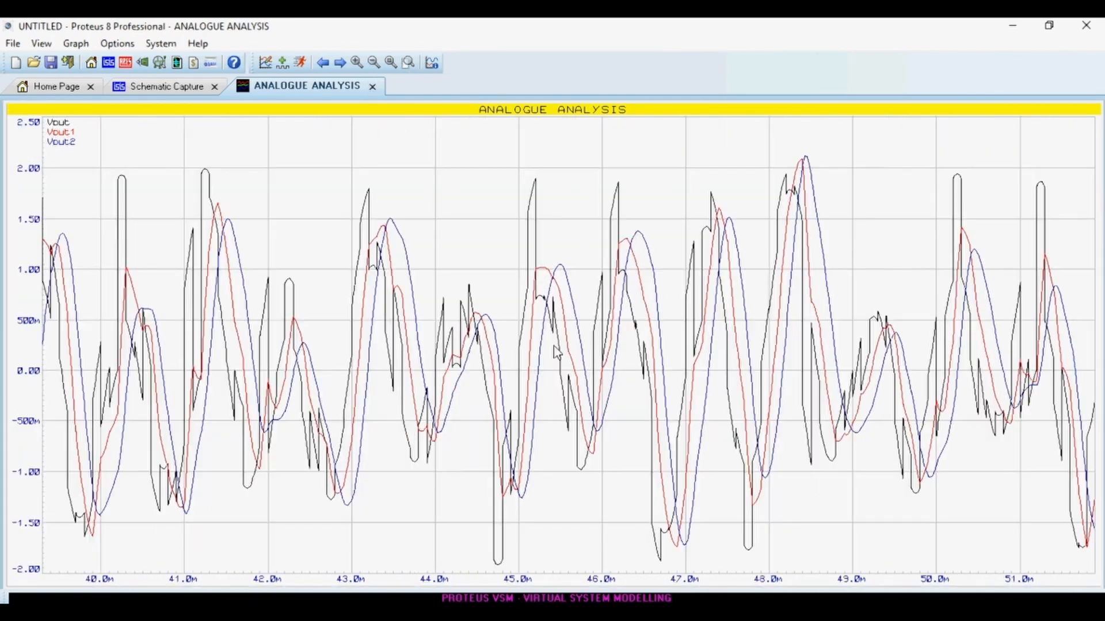
scroll(557, 351, up, 1)
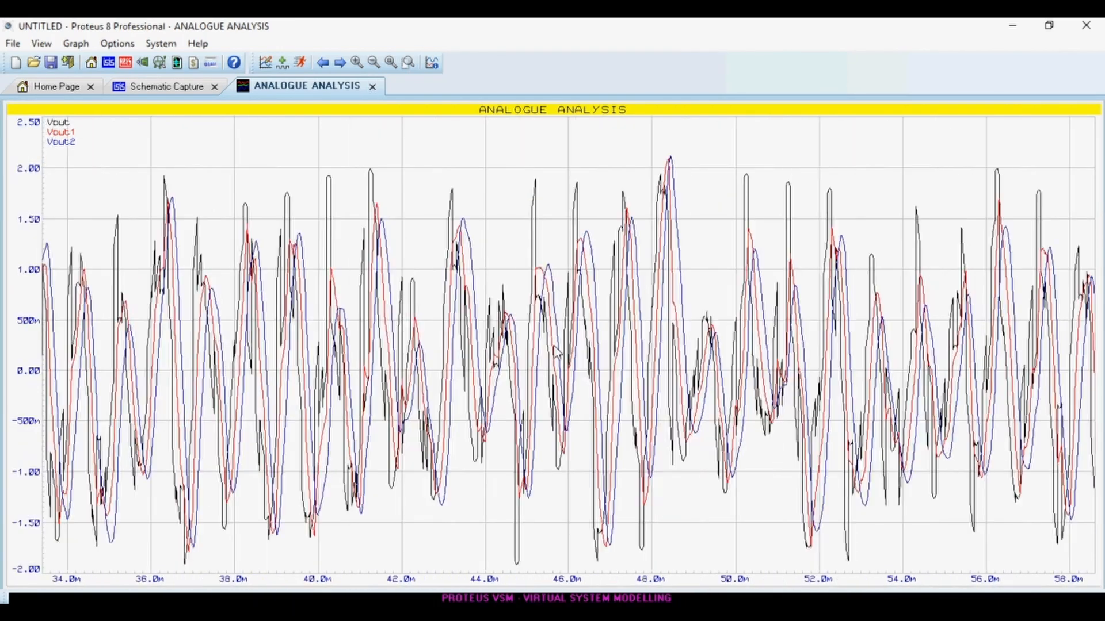
Close the maximised graph and inspect LP1's cut-off frequency in its component properties.
click(373, 87)
scroll(719, 299, down, 1)
scroll(719, 299, up, 3)
double_click(719, 299)
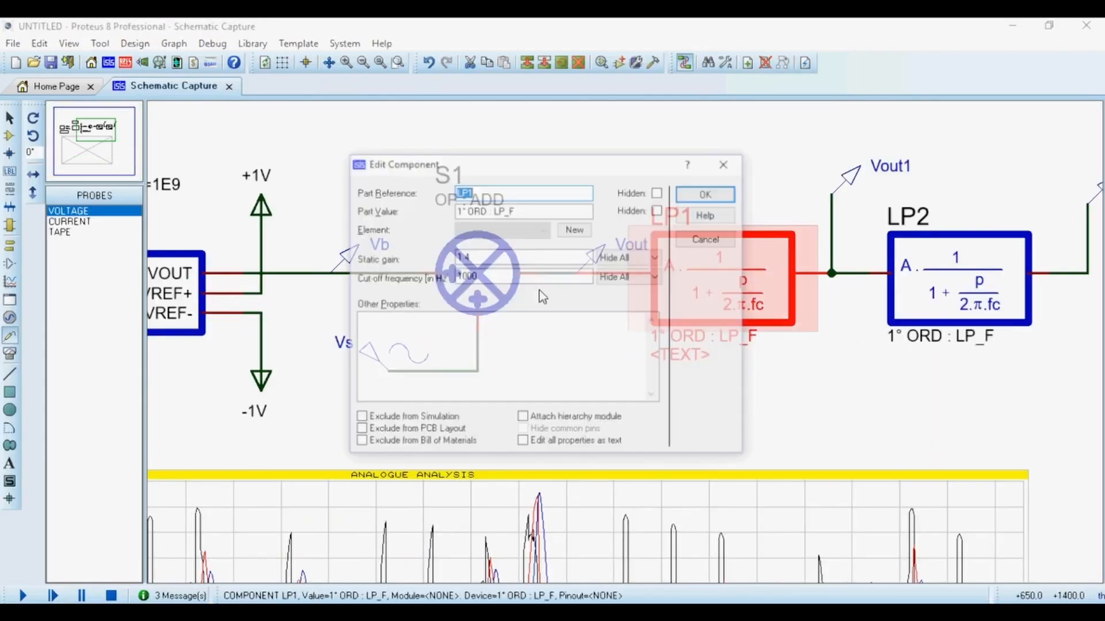
click(488, 279)
key(Return)
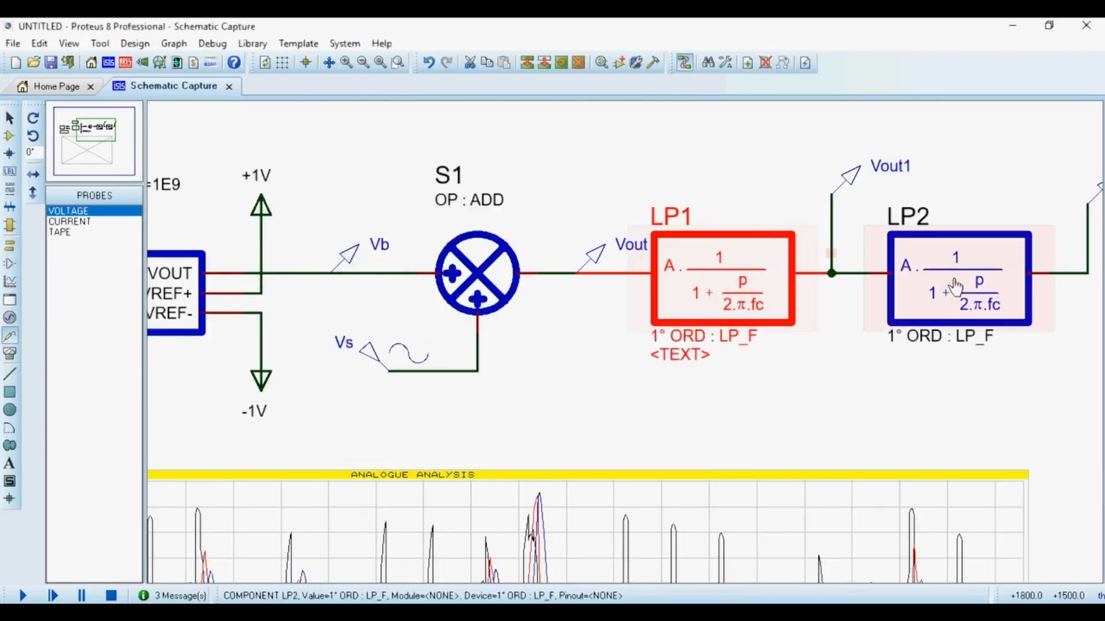
Set LP2's cut-off frequency to 10 Hz.
double_click(979, 295)
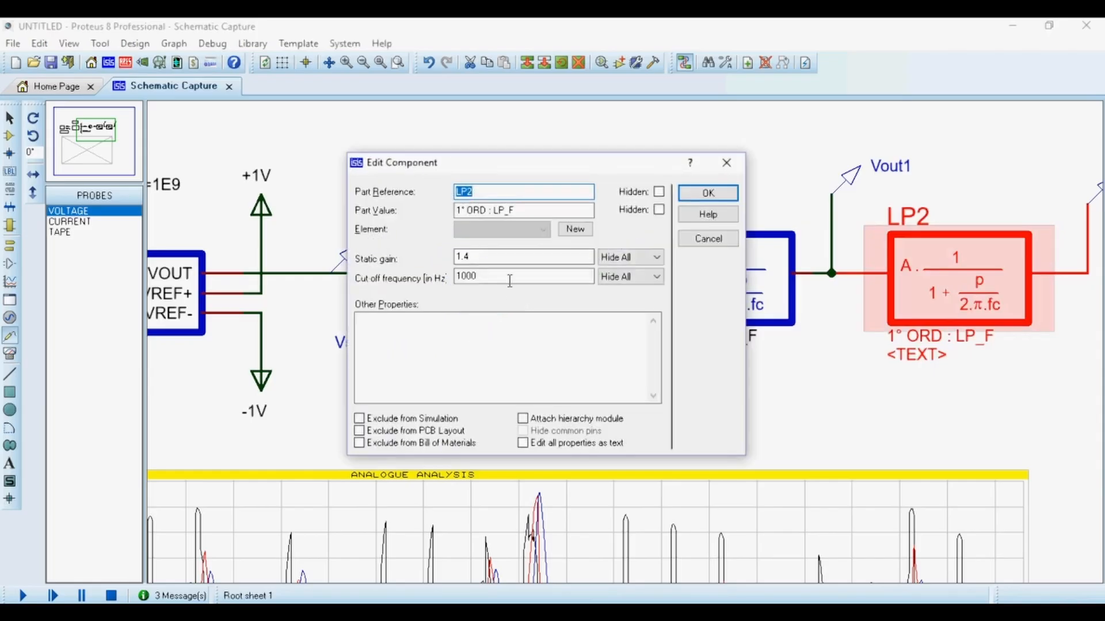
click(510, 280)
key(BackSpace)
key(BackSpace)
key(Return)
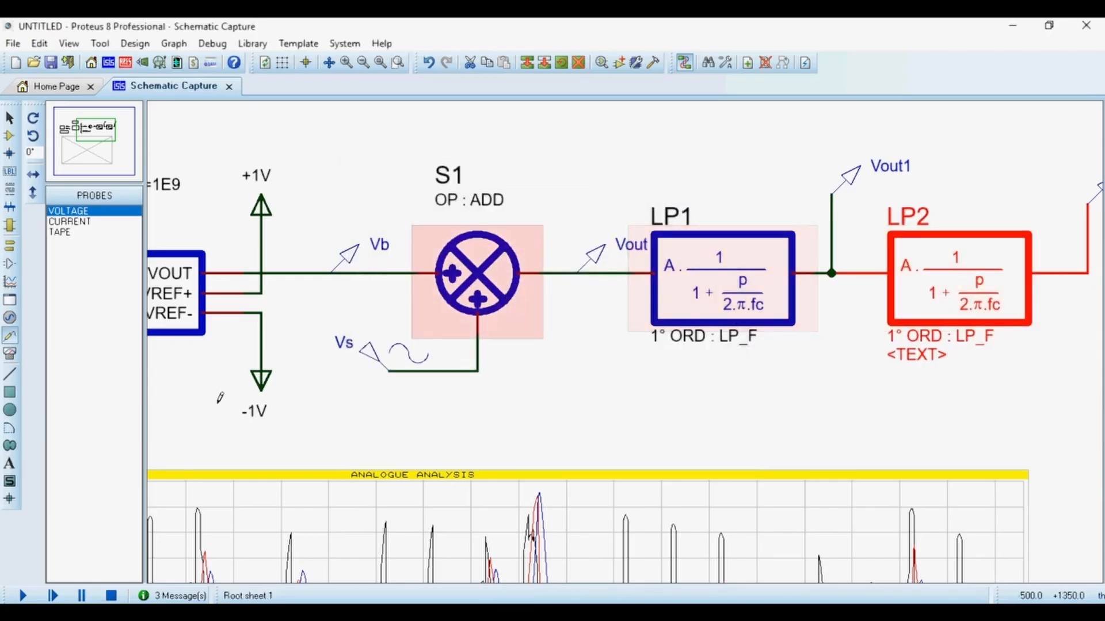
Set the Vs sine generator's frequency to 10 Hz.
click(396, 361)
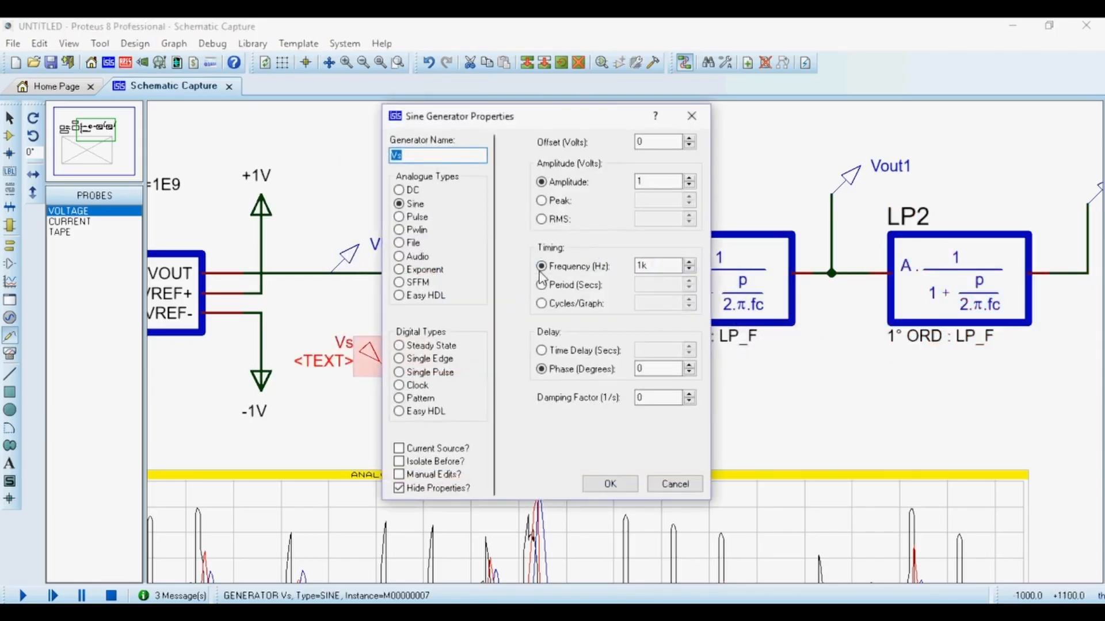
double_click(658, 264)
text(10)
key(Return)
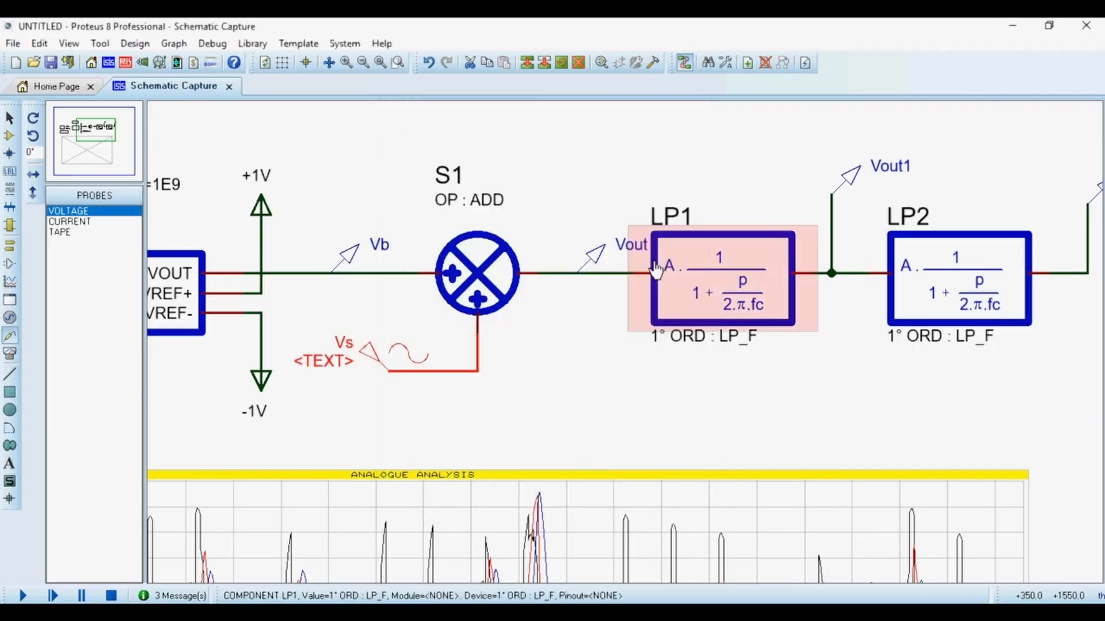
Set the analogue graph's stop time to 1 s.
scroll(622, 337, down, 3)
scroll(627, 348, up, 1)
click(627, 350)
click(627, 352)
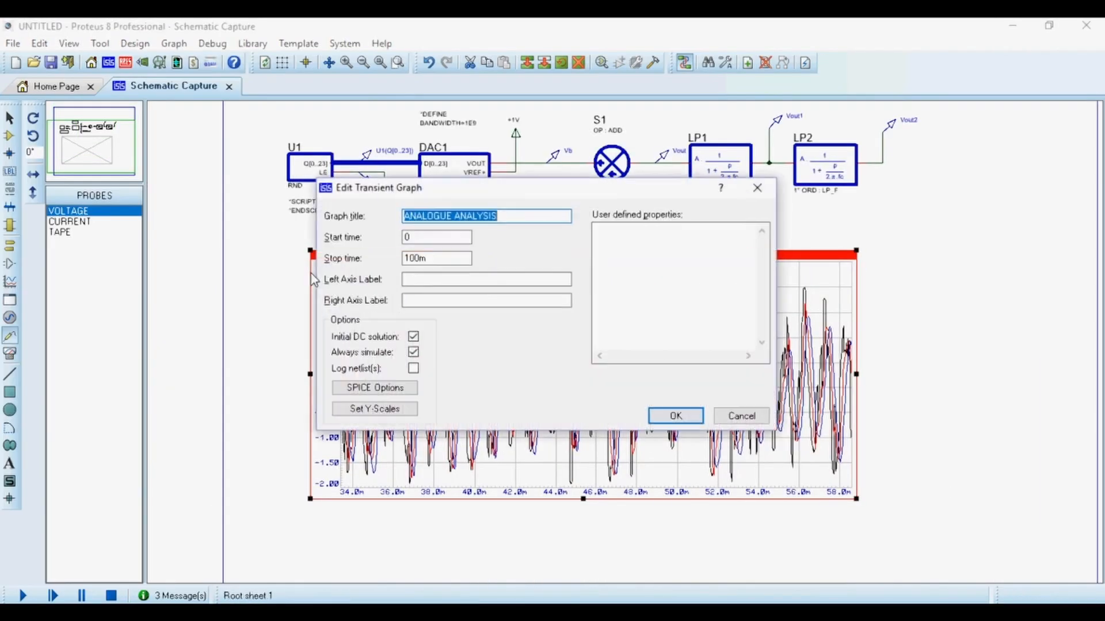
double_click(421, 258)
text(1)
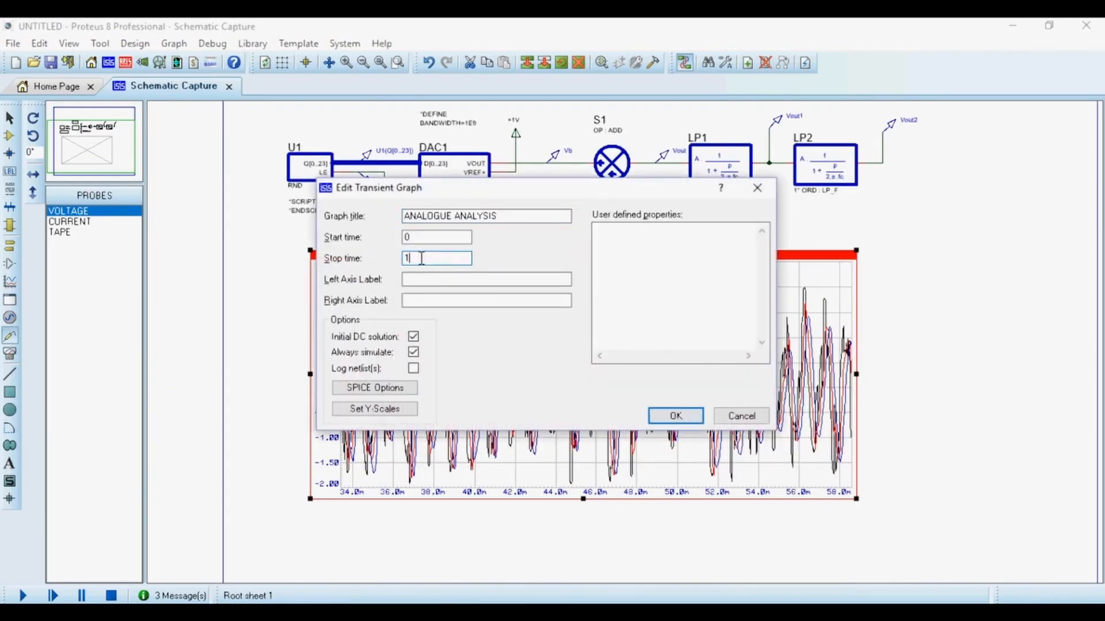
click(662, 415)
Re-simulate the analogue graph over the new 1 s range.
click(966, 295)
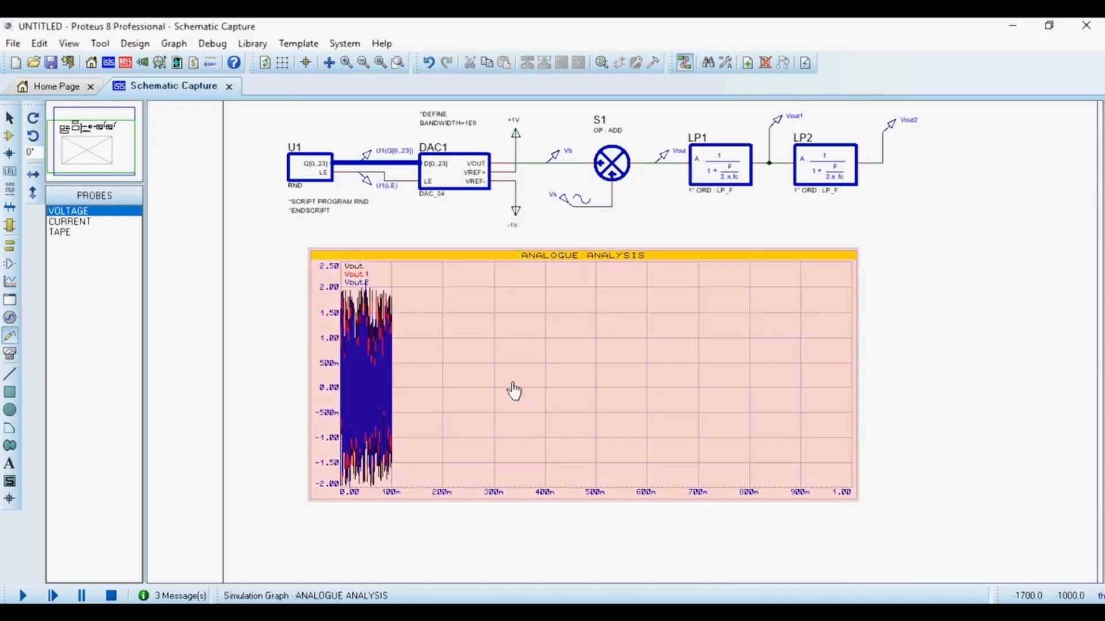
click(516, 392)
key(space)
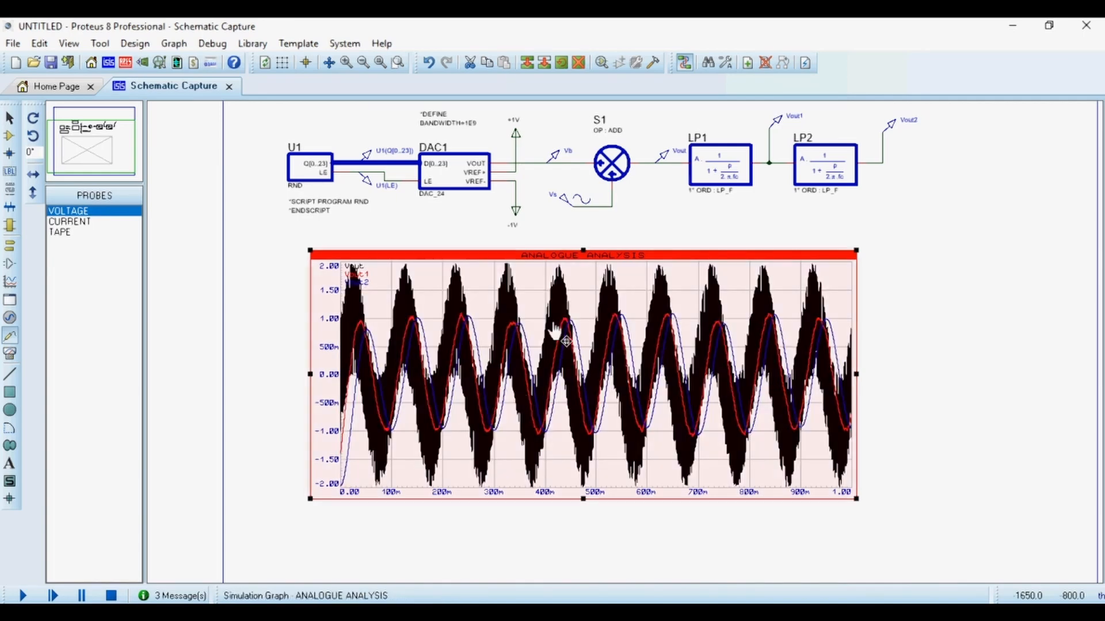
Open the analogue graph maximised and zoom in on the Vout, Vout1 and Vout2 traces.
right_click(609, 345)
click(727, 558)
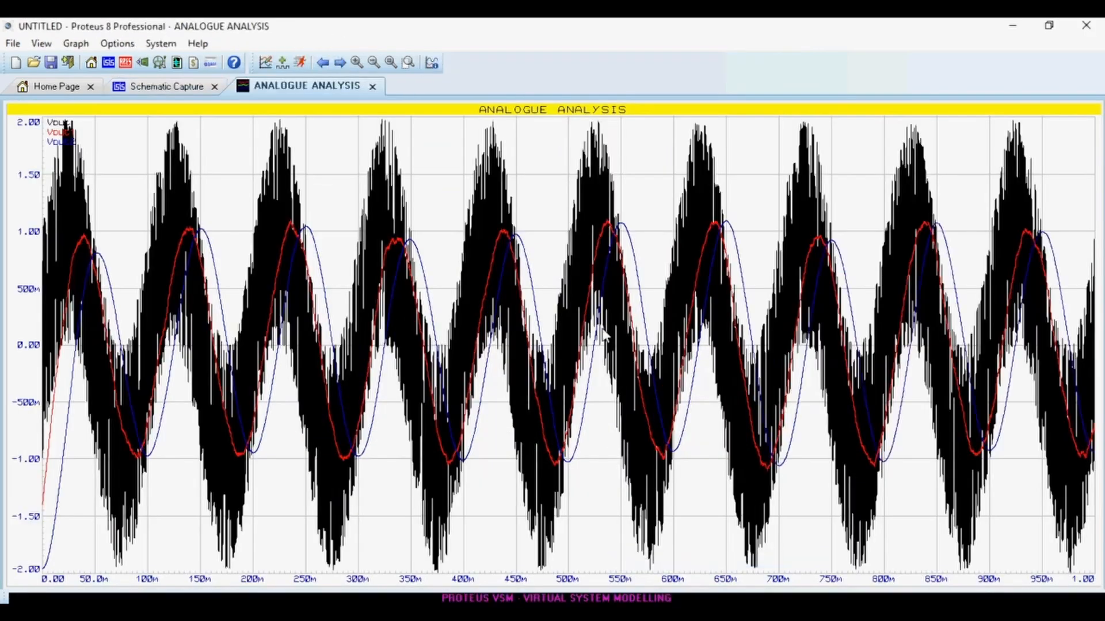
scroll(556, 352, up, 2)
scroll(556, 352, up, 4)
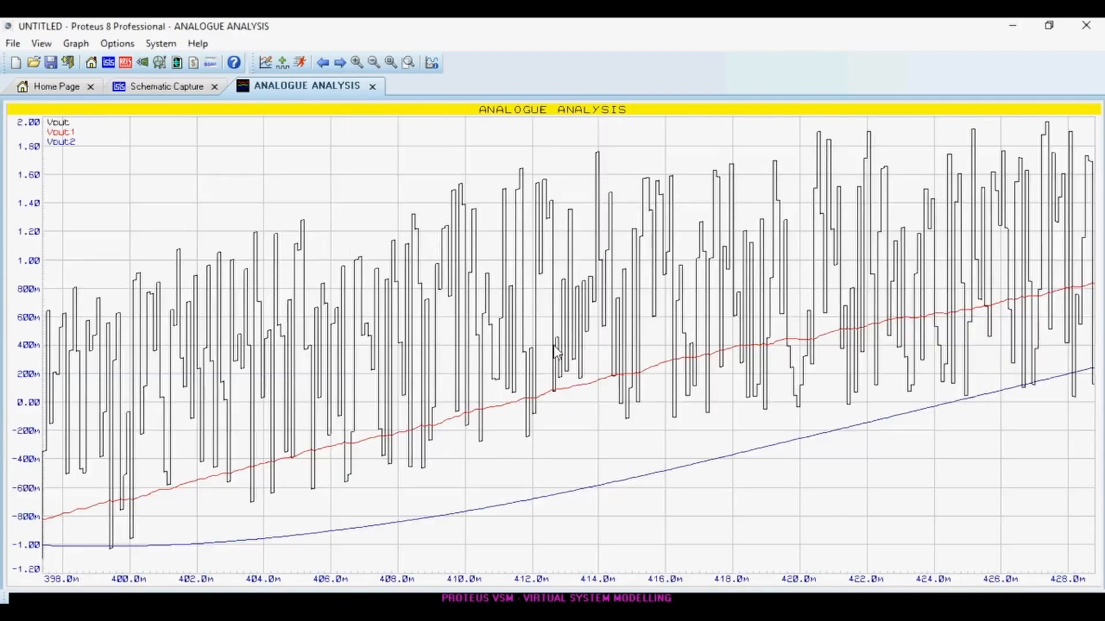
scroll(558, 354, down, 4)
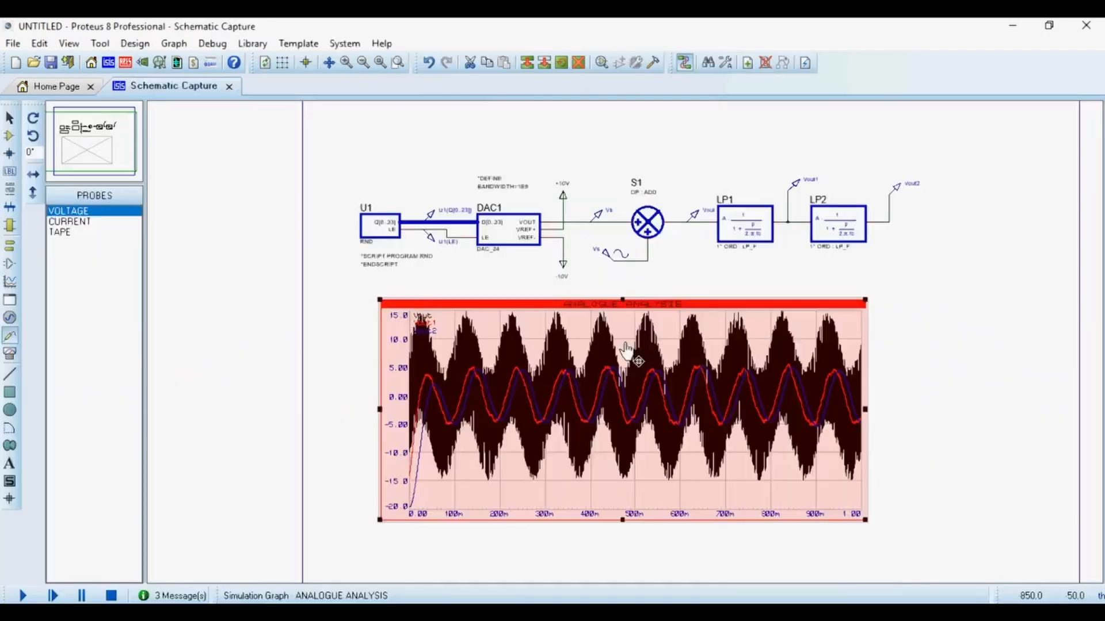
scroll(626, 351, up, 1)
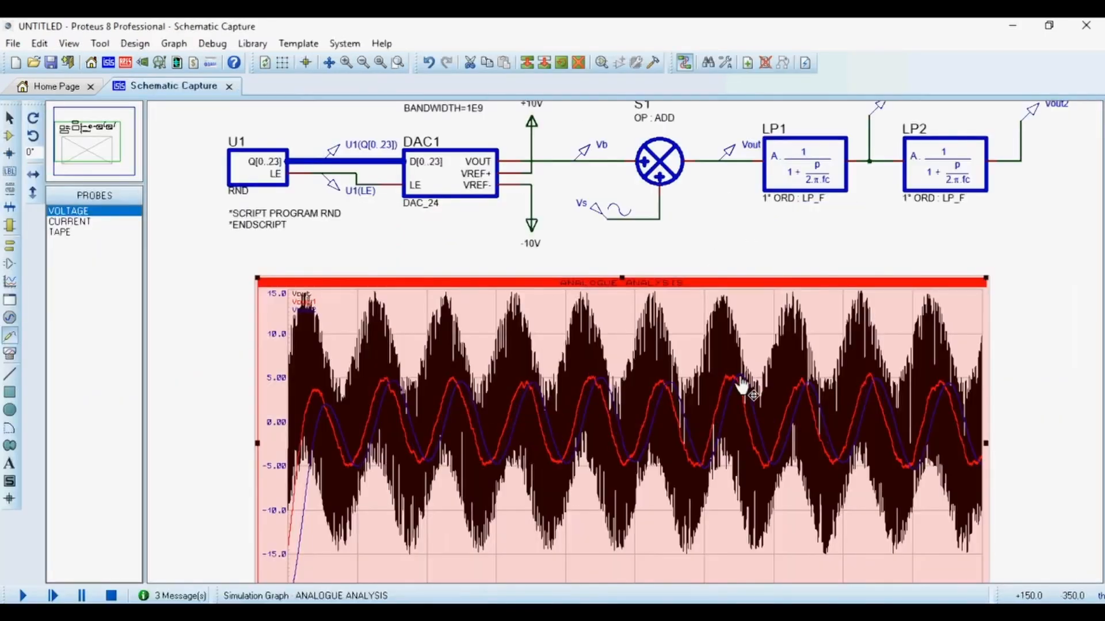
Examine the simulated traces on the analogue graph within the schematic.
scroll(627, 352, up, 1)
scroll(628, 352, down, 1)
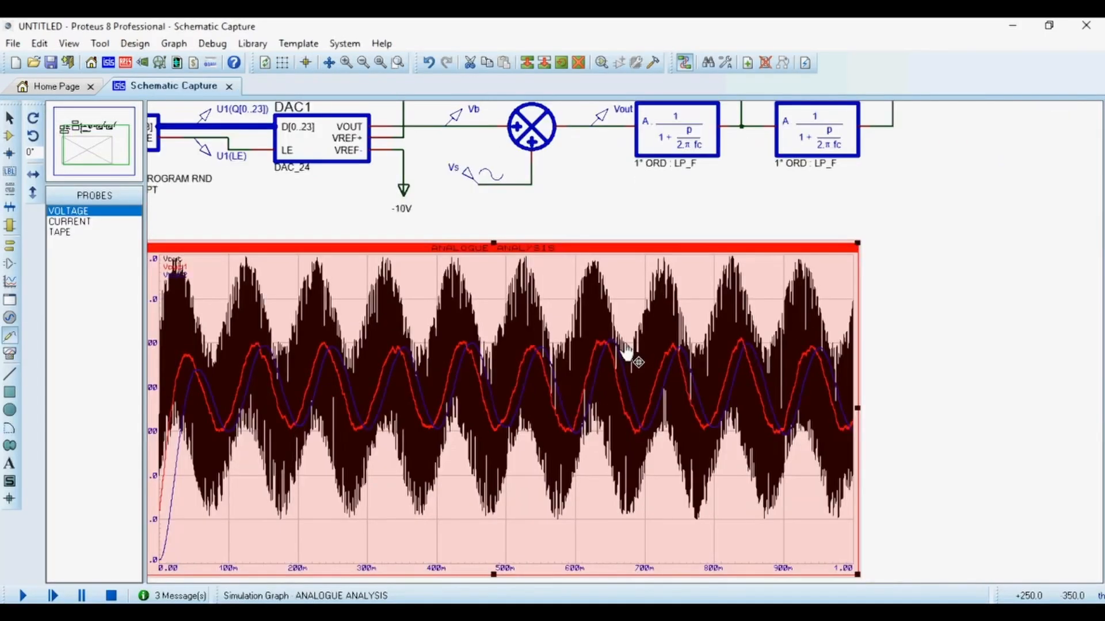
scroll(628, 351, down, 1)
scroll(629, 353, up, 1)
scroll(720, 331, down, 1)
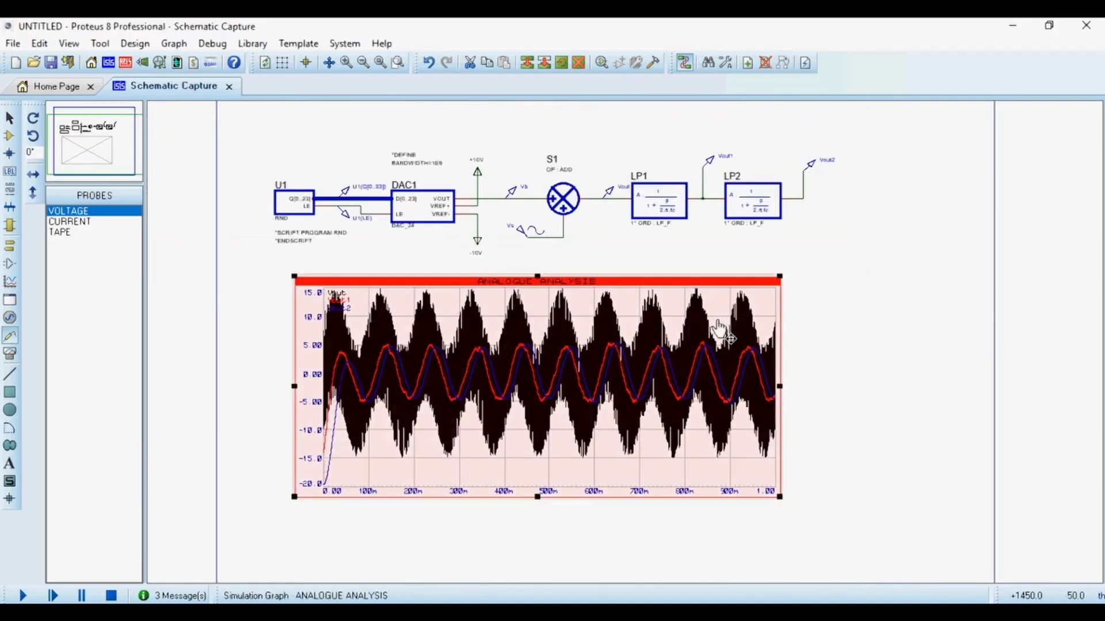
scroll(719, 331, up, 1)
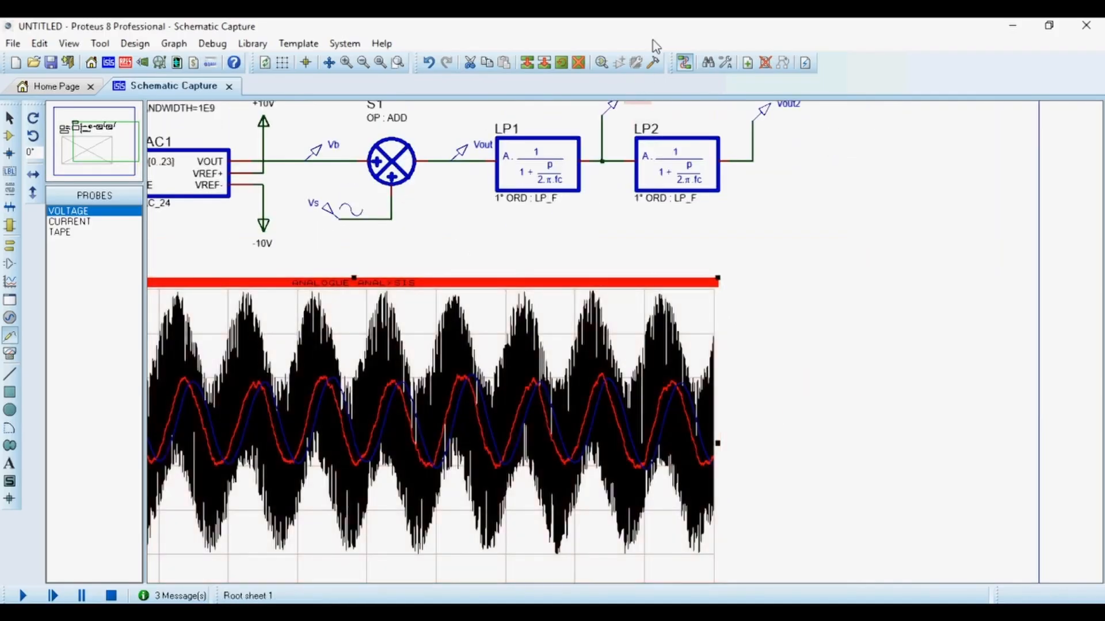
scroll(754, 313, down, 1)
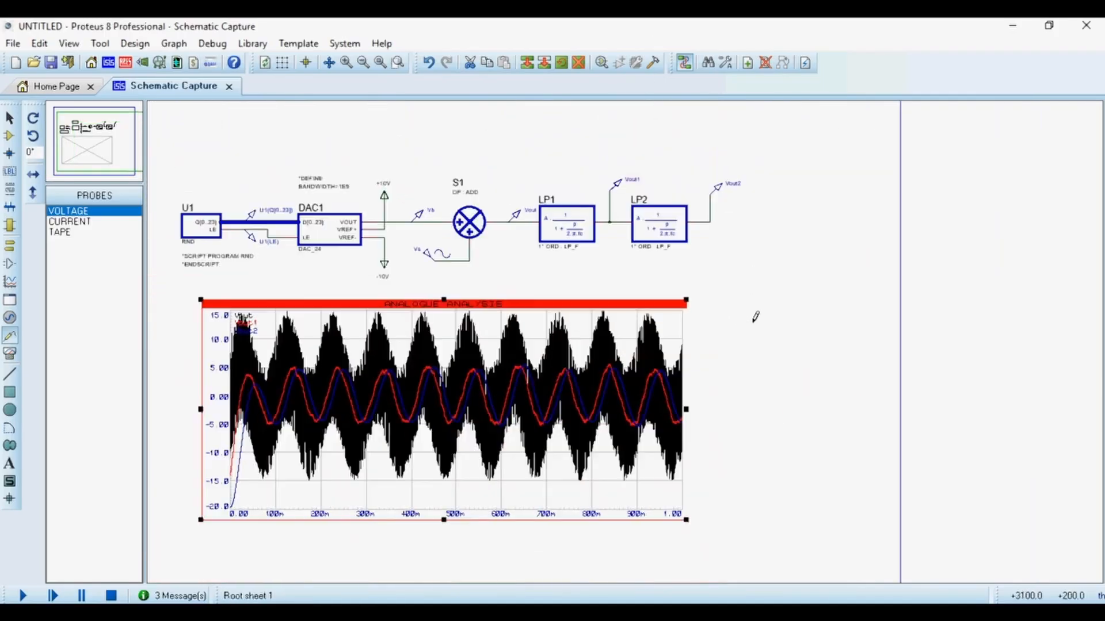
click(564, 328)
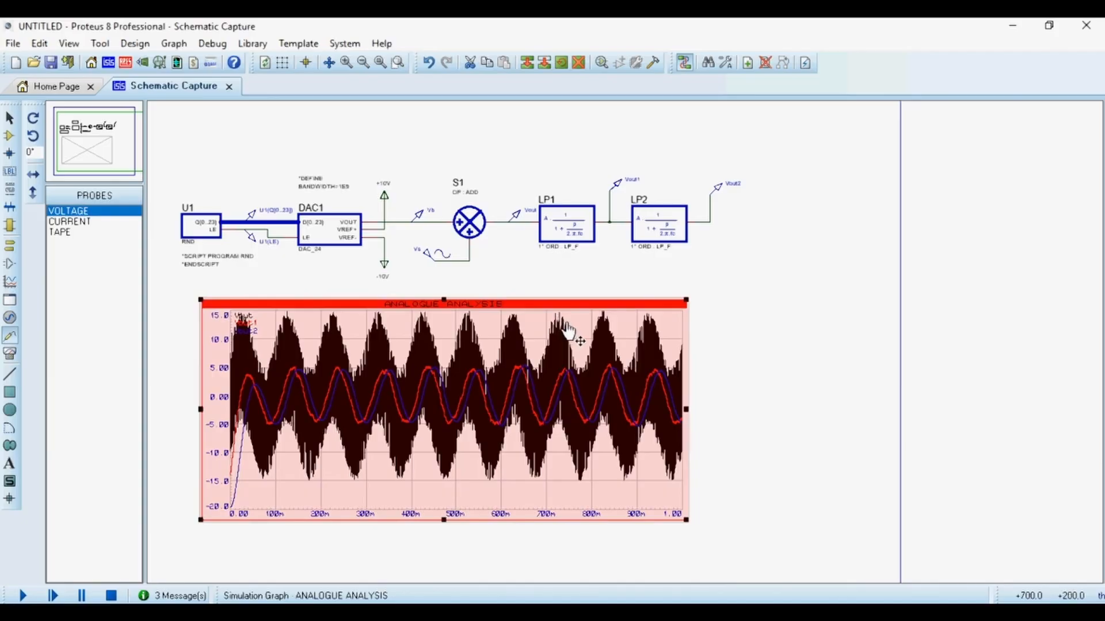